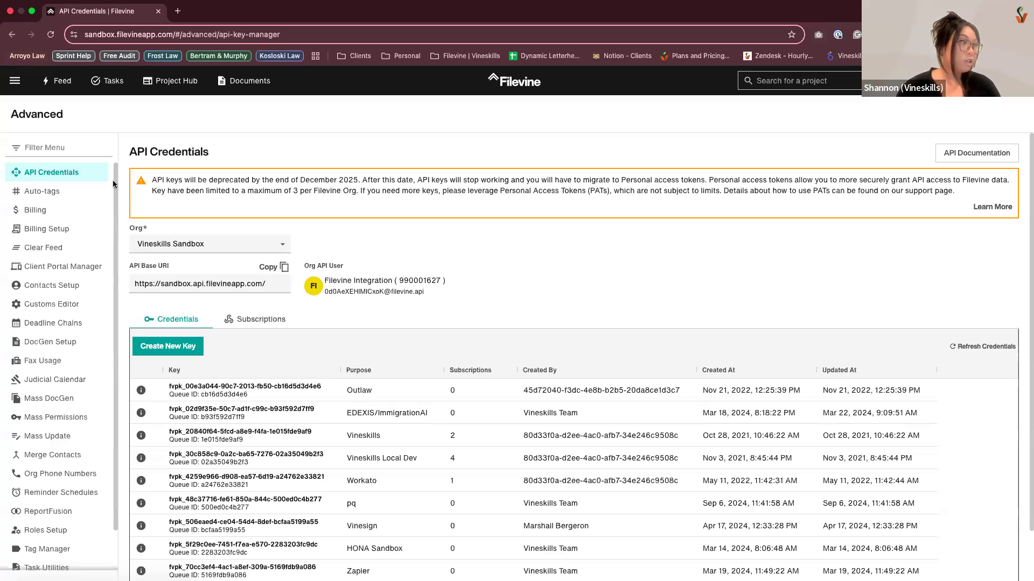
Open the Customs Editor in the Advanced settings and choose the Vineskills Sandbox org
{"action": "left_click", "coordinate": [16, 84]}
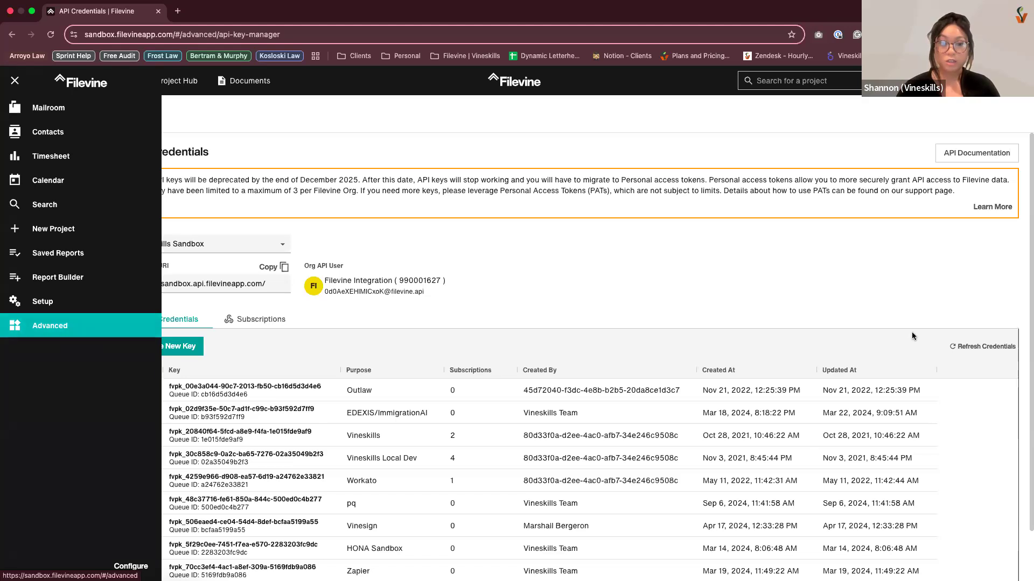
{"action": "left_click", "coordinate": [594, 304]}
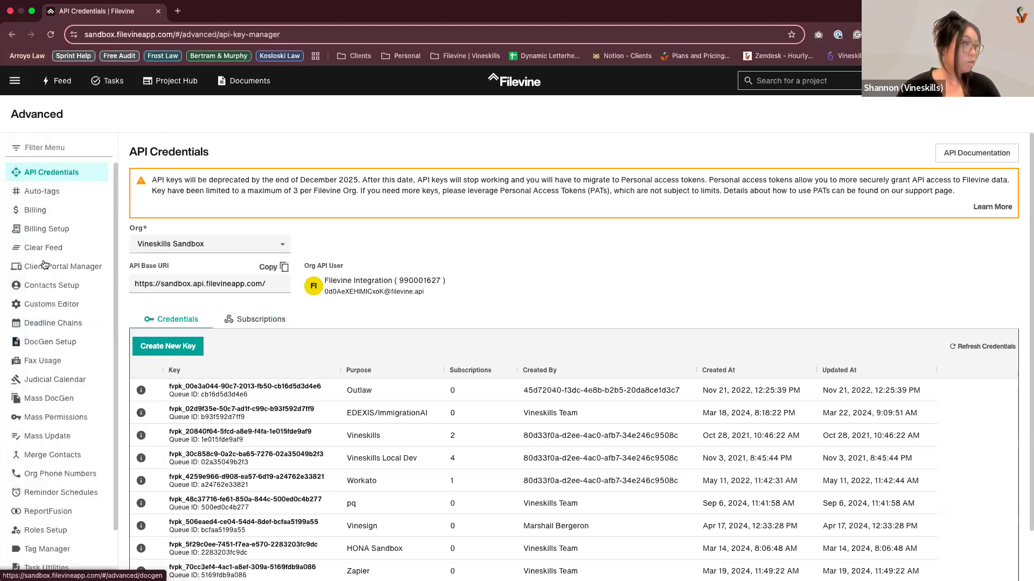
{"action": "left_click", "coordinate": [44, 311]}
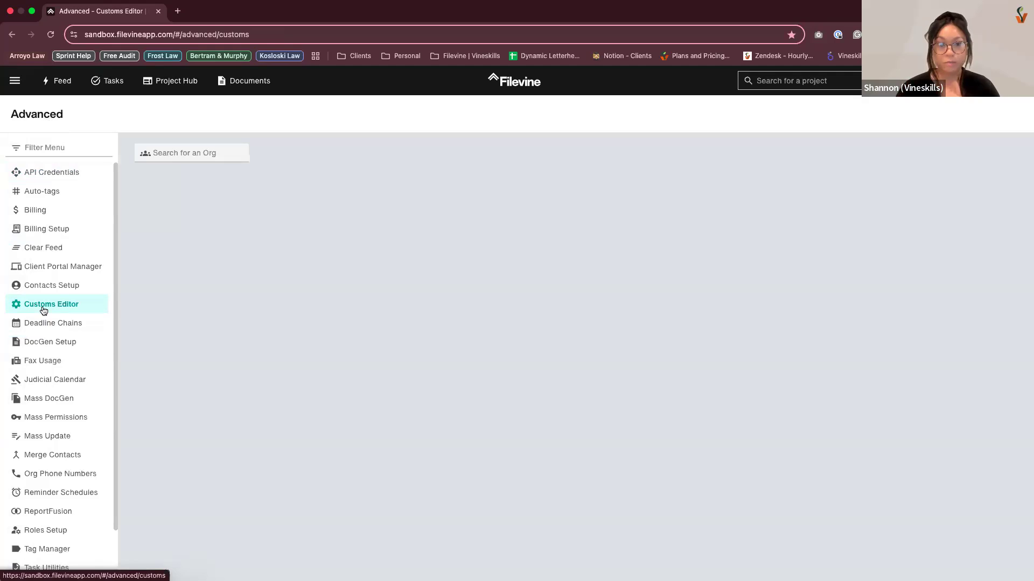
{"action": "left_click", "coordinate": [159, 152]}
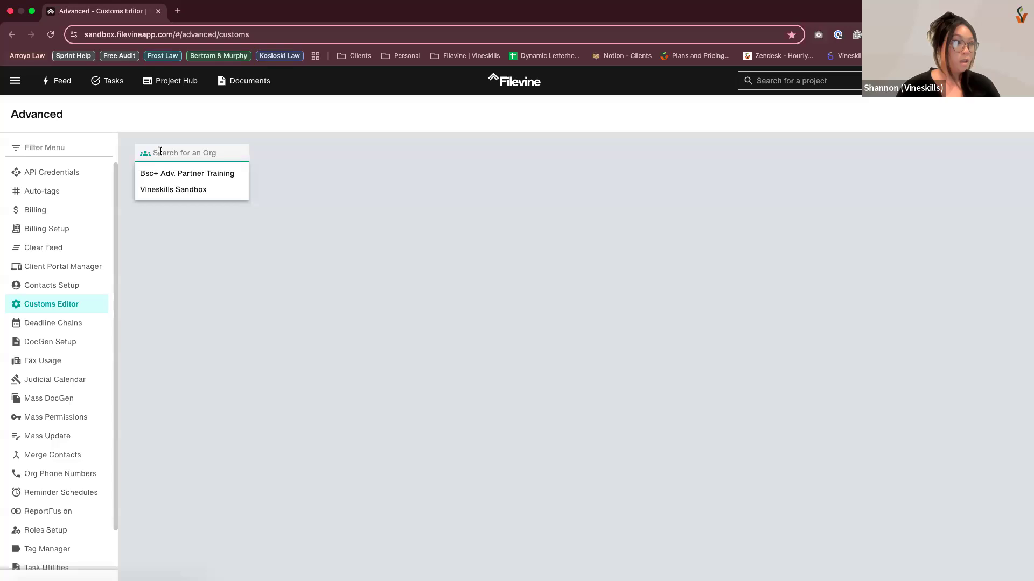
{"action": "left_click", "coordinate": [204, 194]}
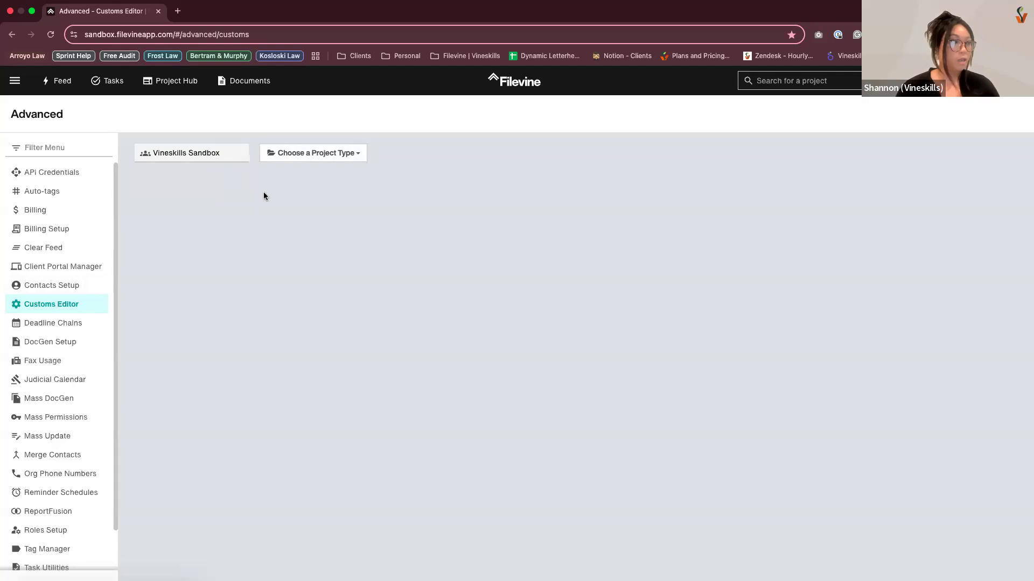
Open the Free Help-Personal Injury [FHPI] project type for editing
{"action": "left_click", "coordinate": [325, 153]}
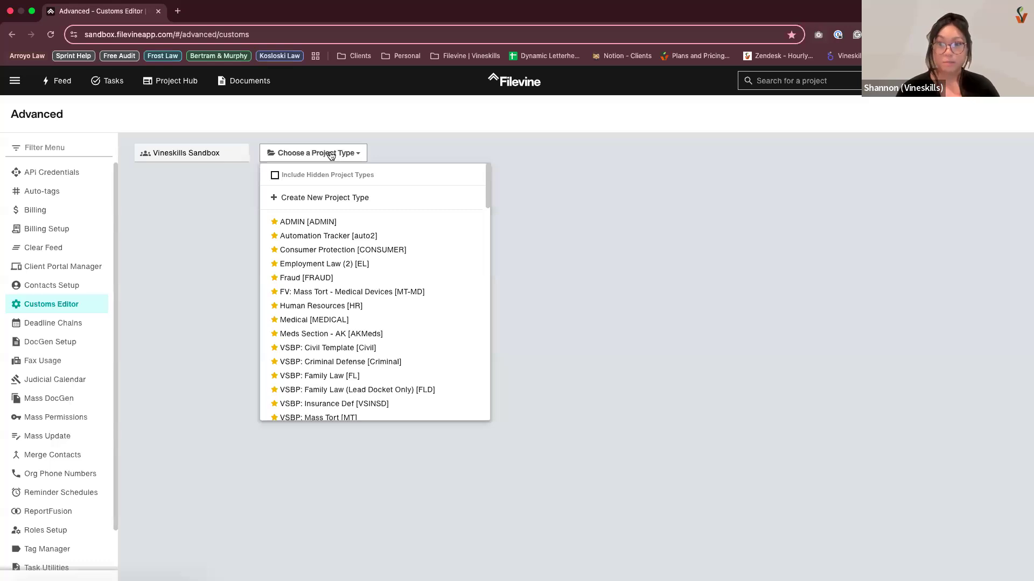
{"action": "left_click", "coordinate": [517, 168]}
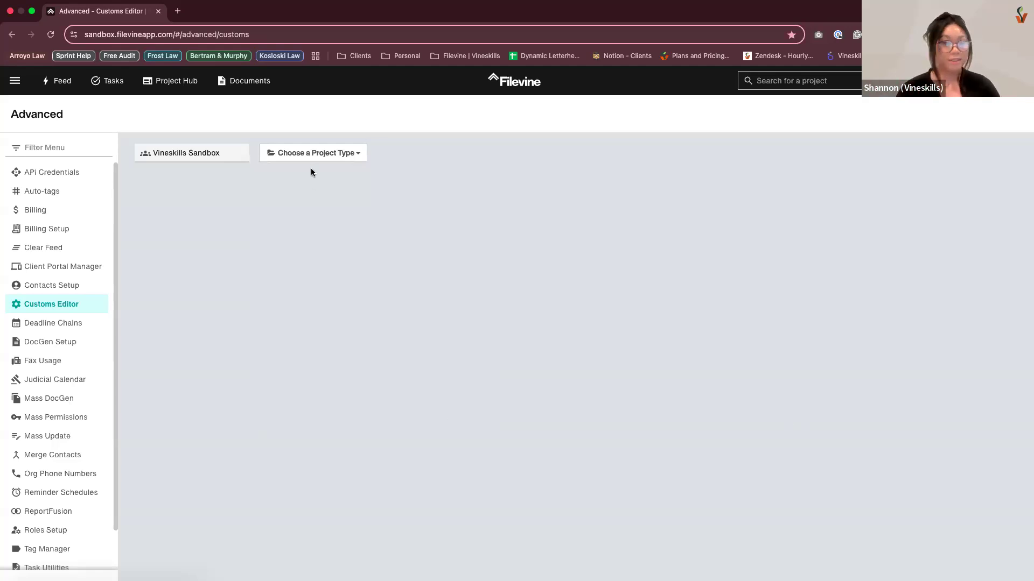
{"action": "left_click", "coordinate": [316, 156]}
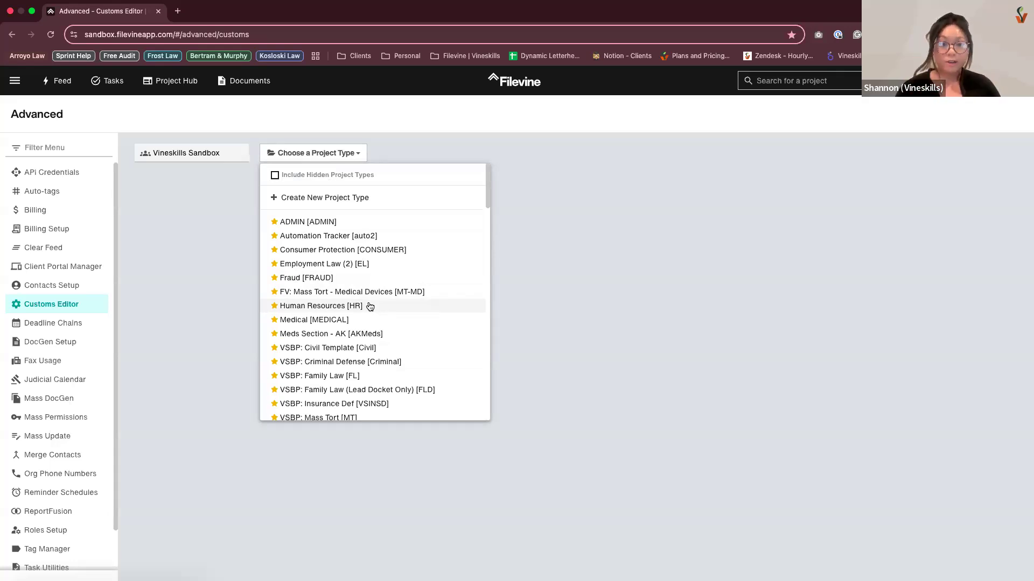
{"action": "scroll", "coordinate": [377, 350], "scroll_direction": "down", "scroll_amount": 5}
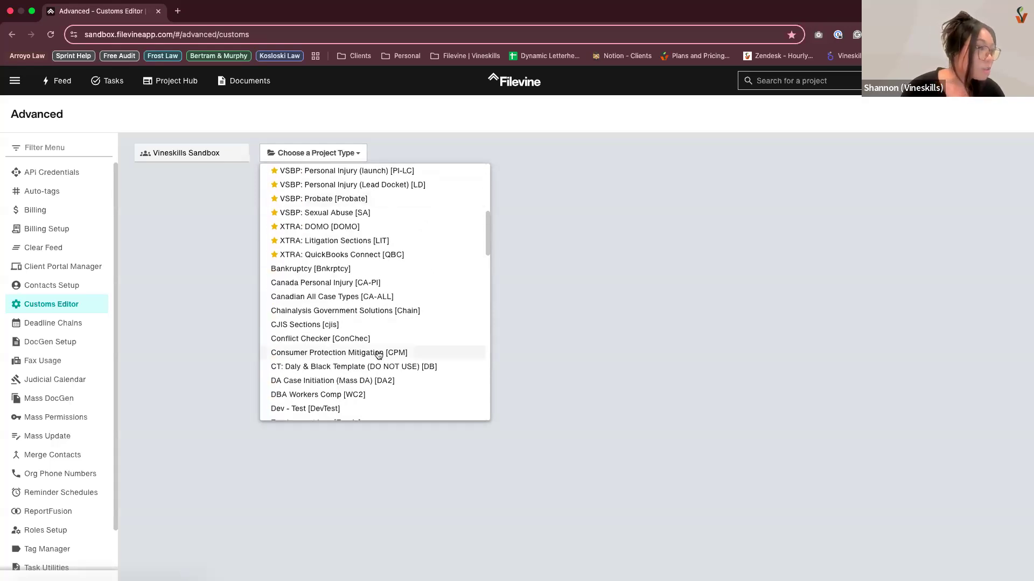
{"action": "scroll", "coordinate": [378, 354], "scroll_direction": "down", "scroll_amount": 10}
{"action": "scroll", "coordinate": [378, 355], "scroll_direction": "down", "scroll_amount": 3}
{"action": "scroll", "coordinate": [379, 354], "scroll_direction": "up", "scroll_amount": 4}
{"action": "scroll", "coordinate": [378, 354], "scroll_direction": "down", "scroll_amount": 7}
{"action": "scroll", "coordinate": [379, 355], "scroll_direction": "down", "scroll_amount": 5}
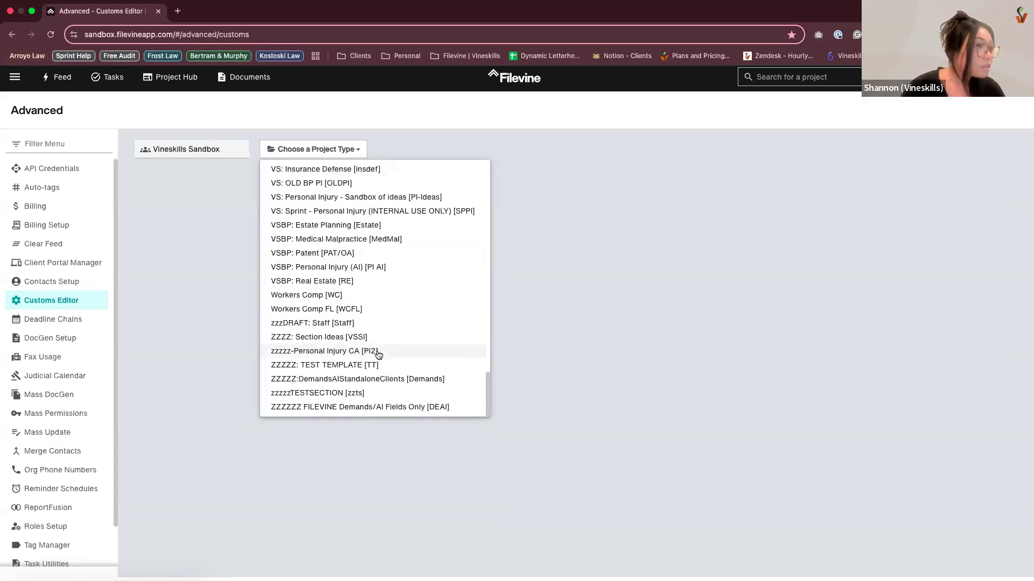
{"action": "scroll", "coordinate": [379, 354], "scroll_direction": "up", "scroll_amount": 8}
{"action": "scroll", "coordinate": [371, 292], "scroll_direction": "up", "scroll_amount": 5}
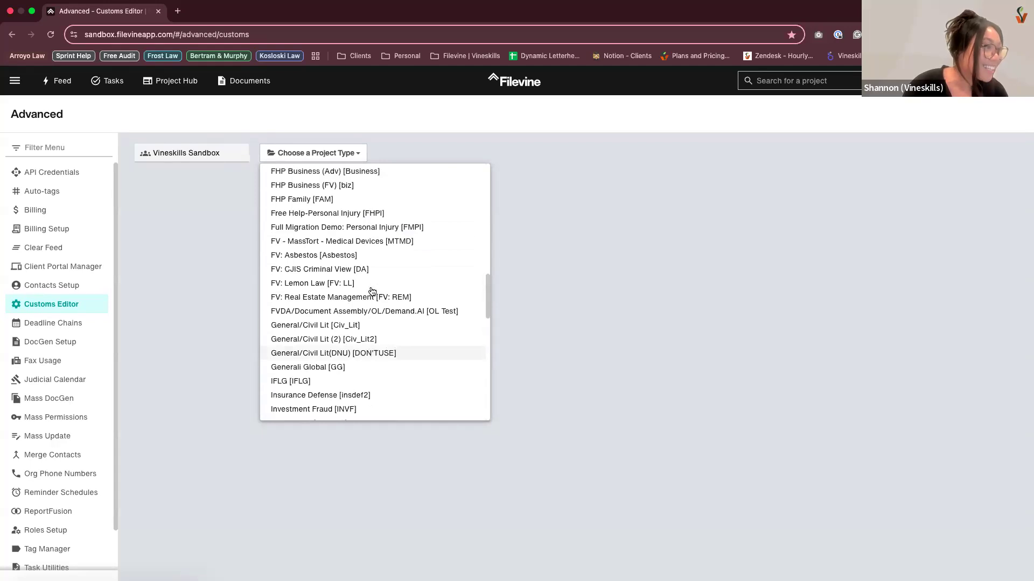
{"action": "scroll", "coordinate": [371, 291], "scroll_direction": "up", "scroll_amount": 3}
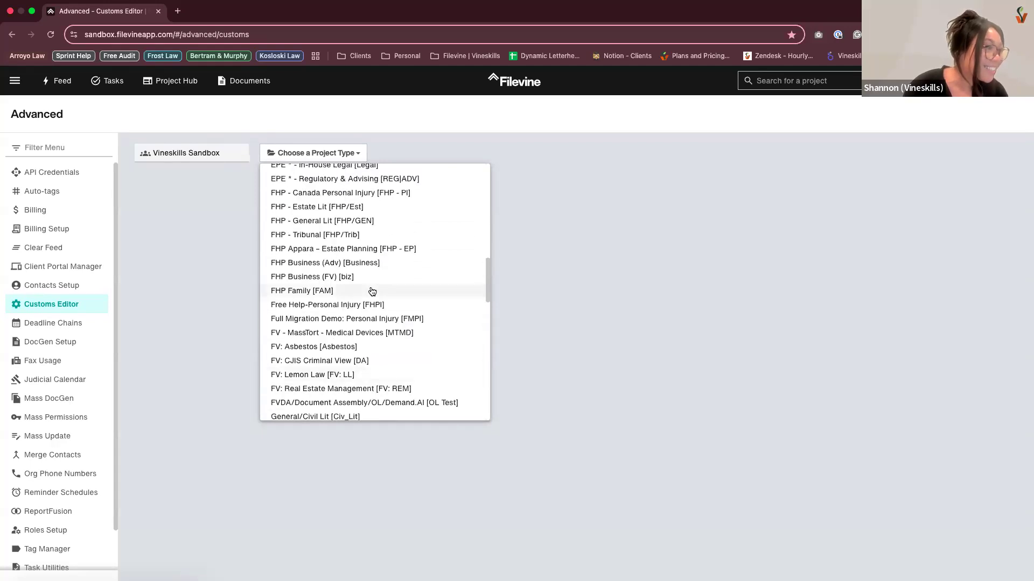
{"action": "left_click", "coordinate": [310, 305]}
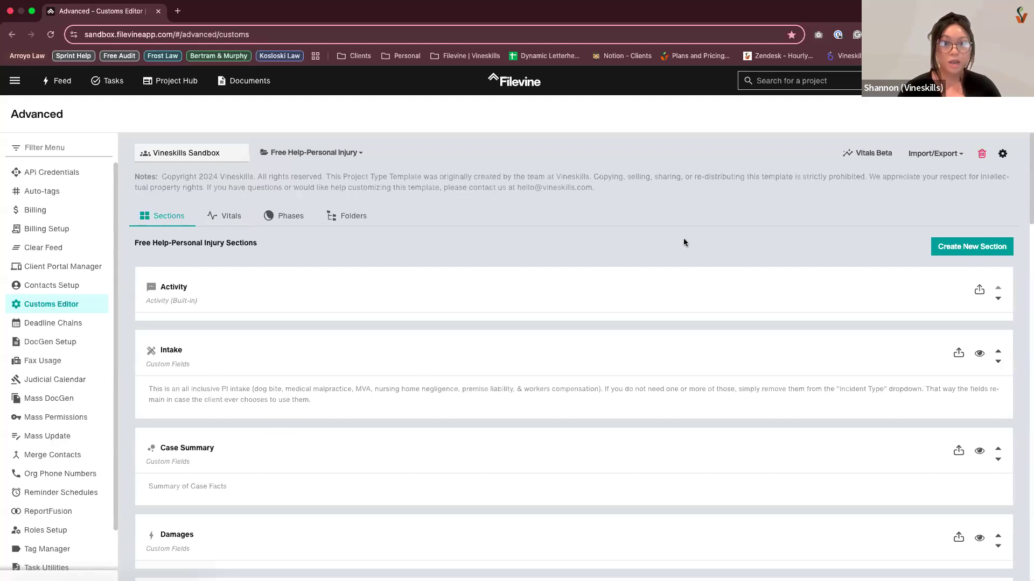
Start a new section named TEST SECTION and give it the Add Notification icon
{"action": "left_click", "coordinate": [964, 253]}
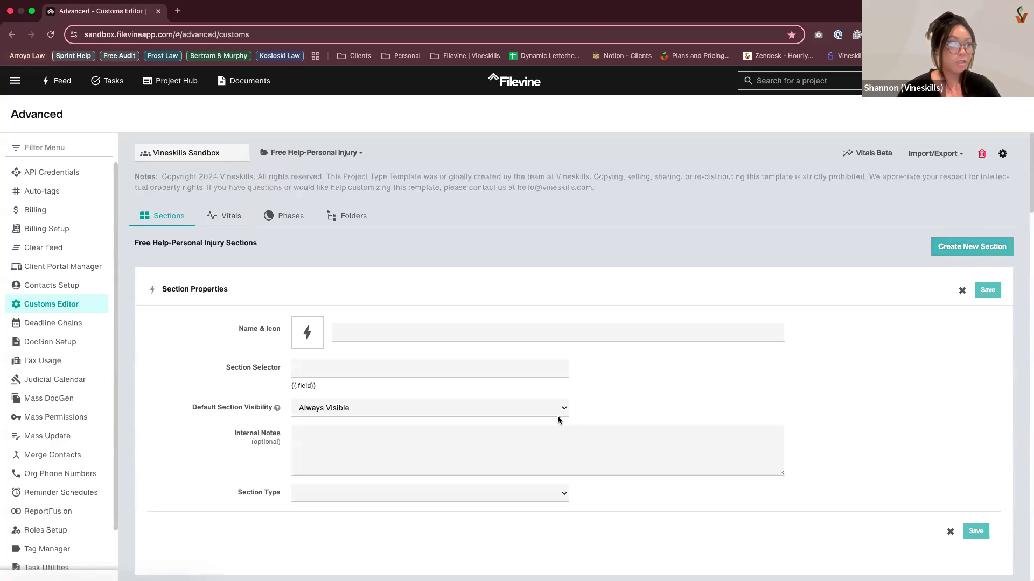
{"action": "scroll", "coordinate": [558, 420], "scroll_direction": "down", "scroll_amount": 2}
{"action": "left_click", "coordinate": [424, 275]}
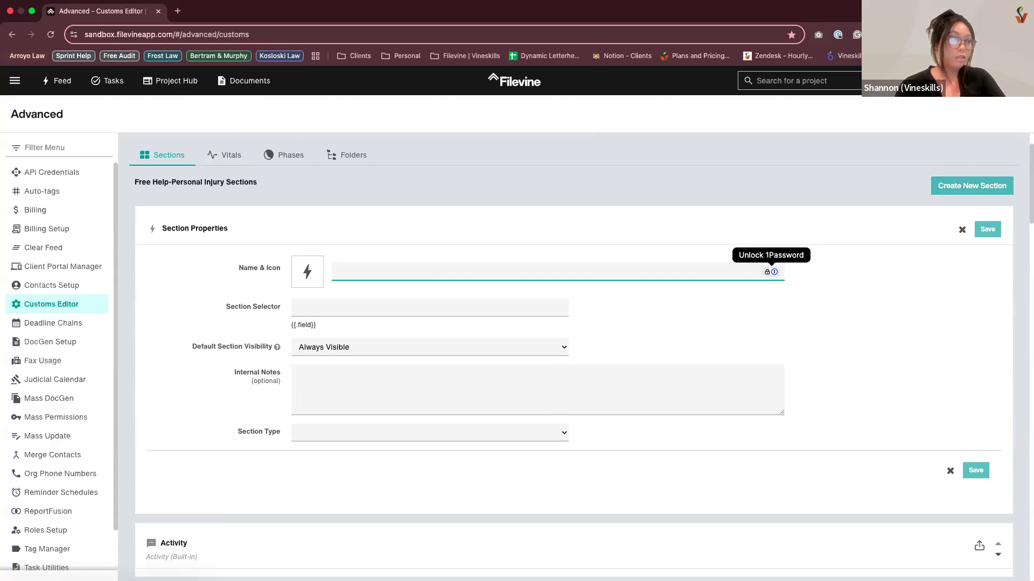
{"action": "type", "text": "TEST SECTION"}
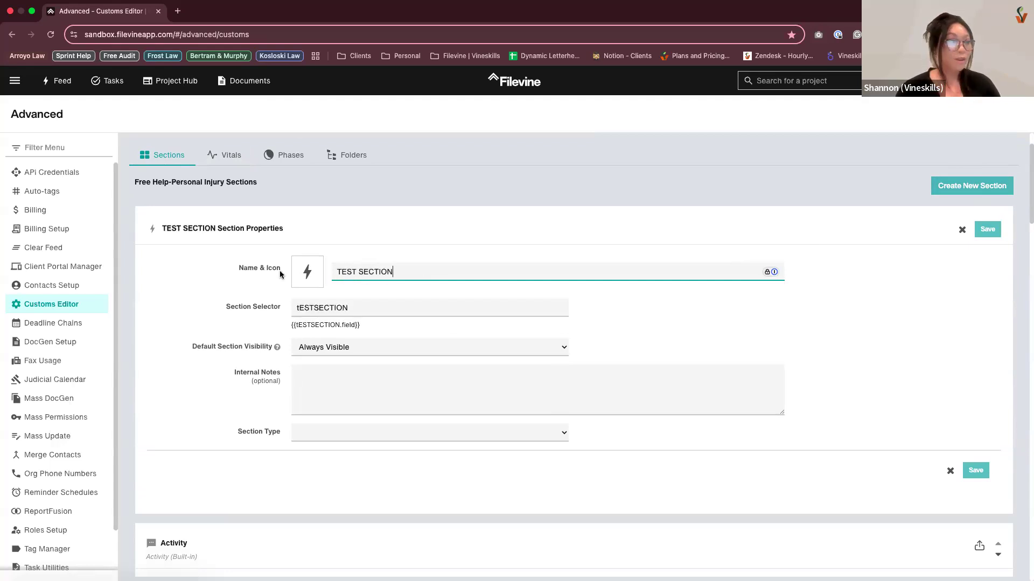
{"action": "left_click", "coordinate": [312, 275]}
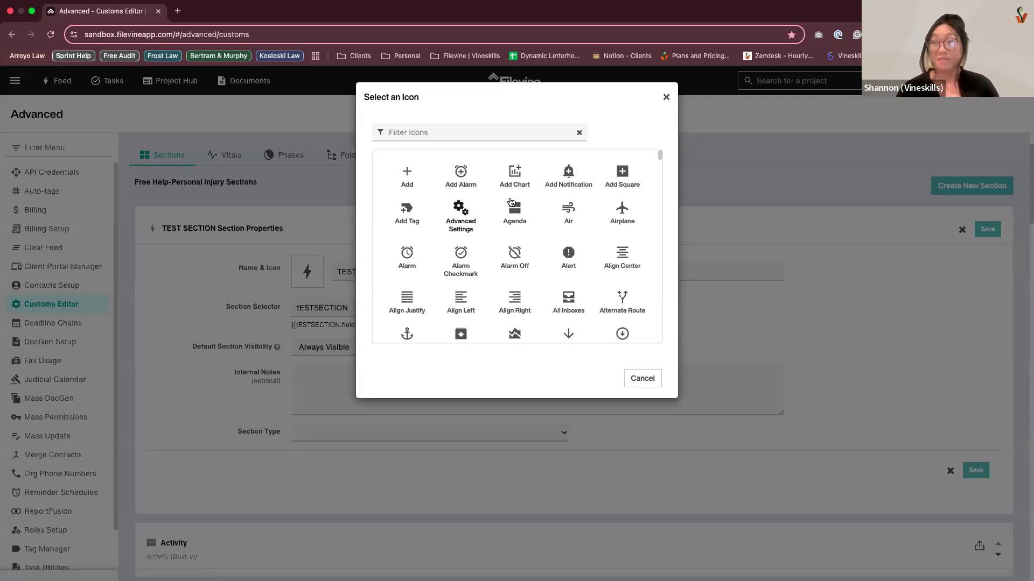
{"action": "left_click", "coordinate": [568, 181]}
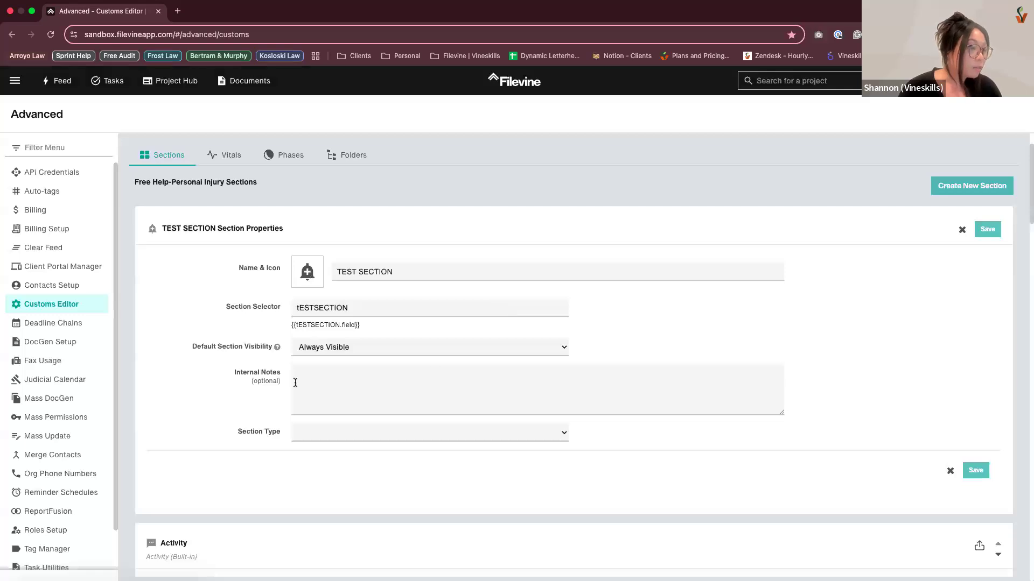
Set TEST SECTION's default section visibility to Initially Visible
{"action": "left_click", "coordinate": [210, 353]}
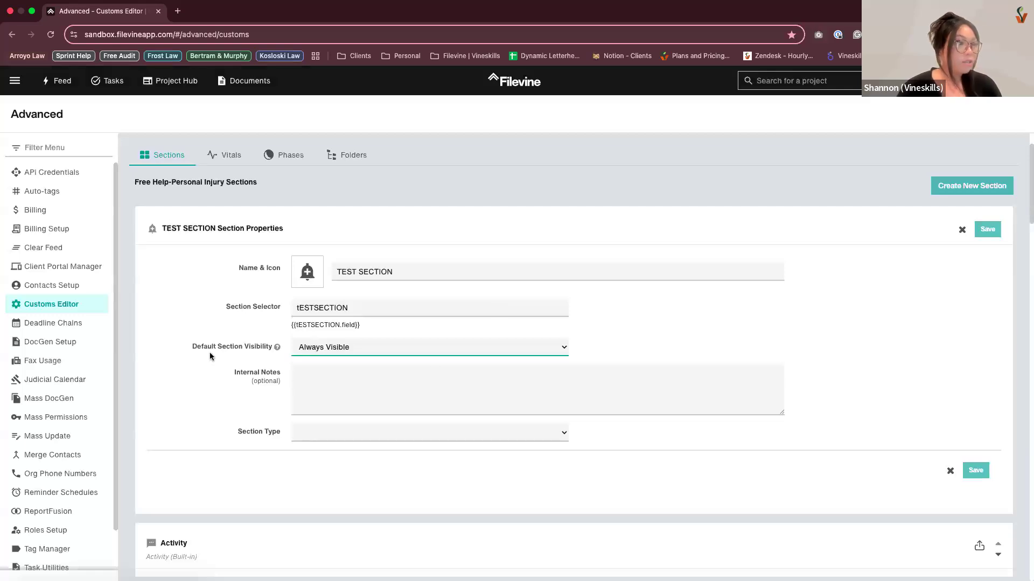
{"action": "left_click", "coordinate": [343, 348]}
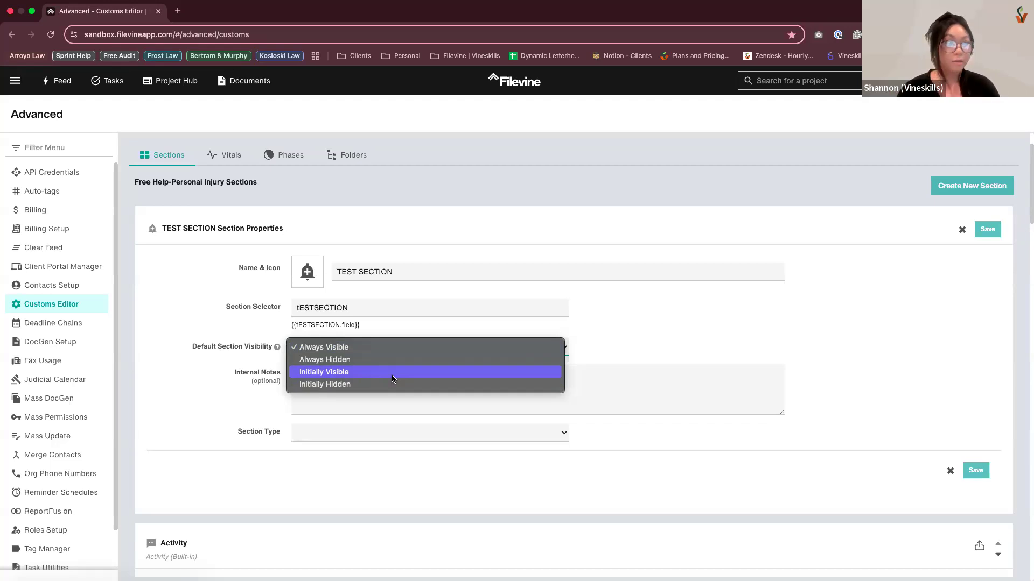
{"action": "left_click", "coordinate": [336, 375]}
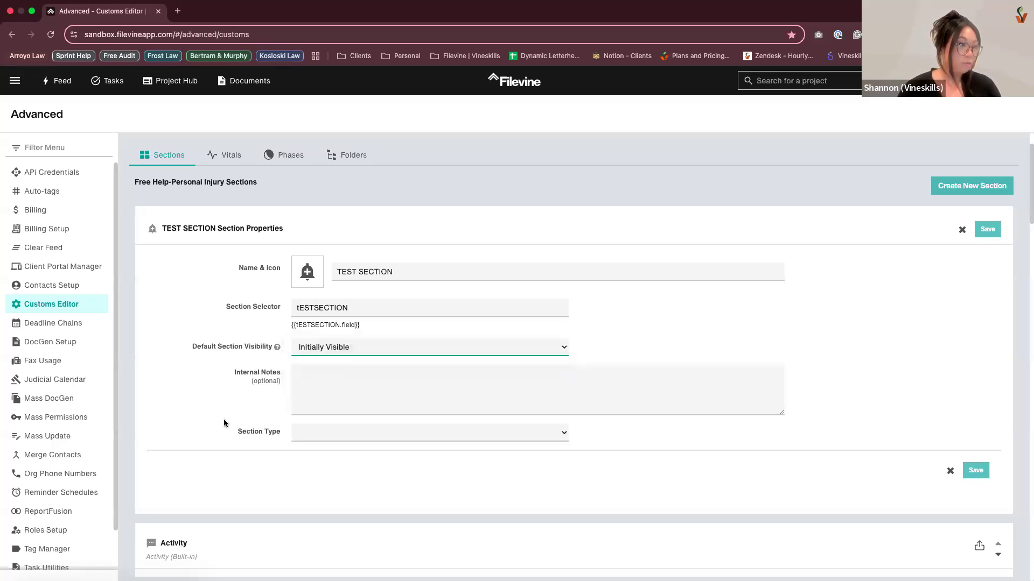
{"action": "left_click", "coordinate": [328, 393]}
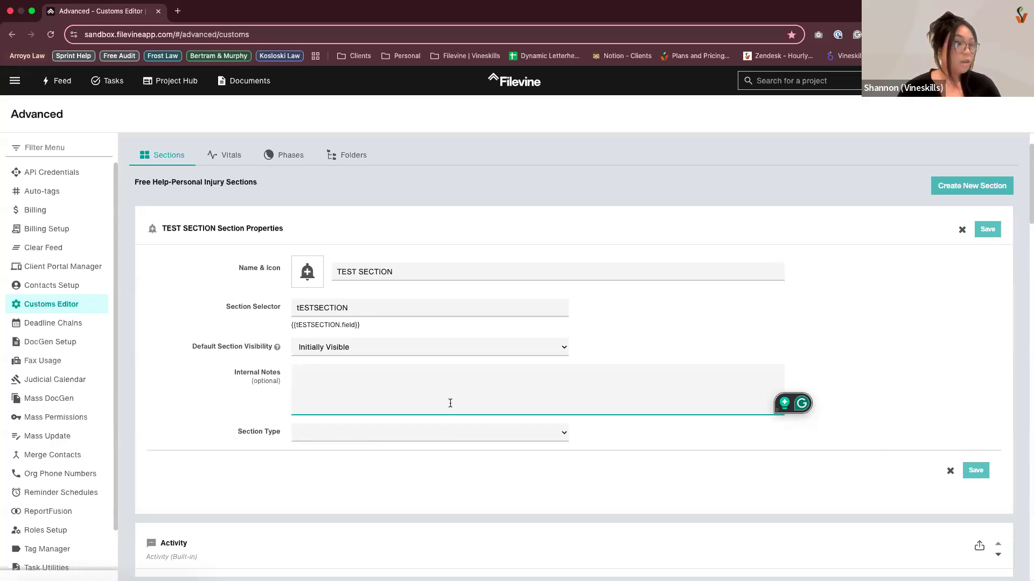
Set TEST SECTION's section type to Yield (Built-in), then save the section and close its properties
{"action": "left_click", "coordinate": [367, 434]}
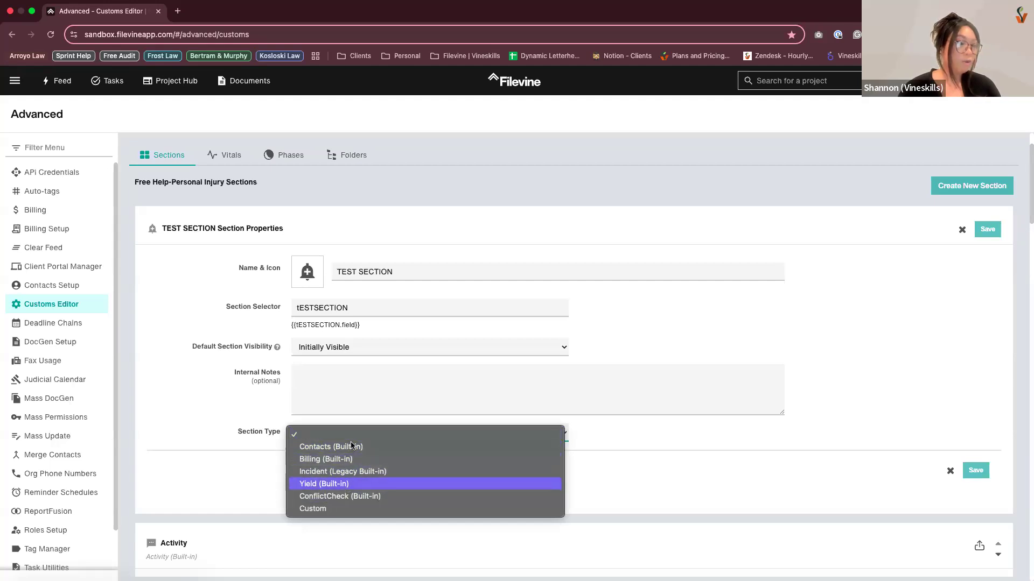
{"action": "left_click", "coordinate": [346, 482]}
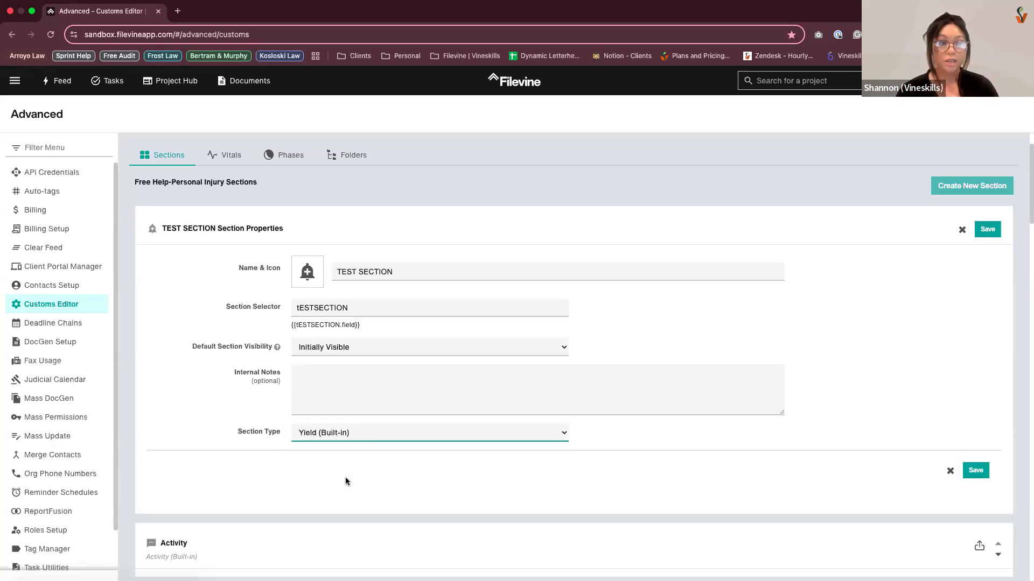
{"action": "left_click", "coordinate": [979, 474]}
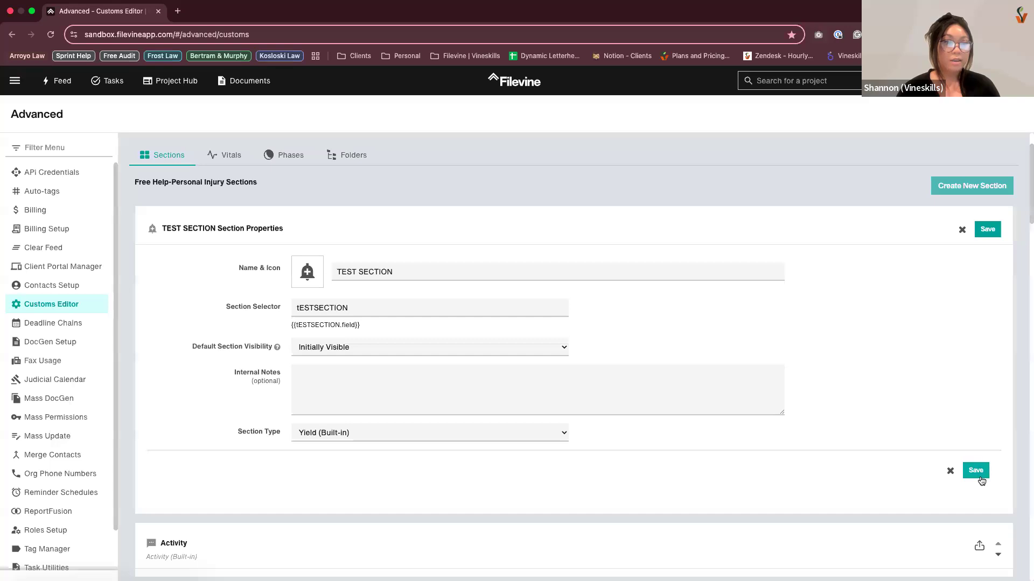
{"action": "left_click", "coordinate": [376, 229]}
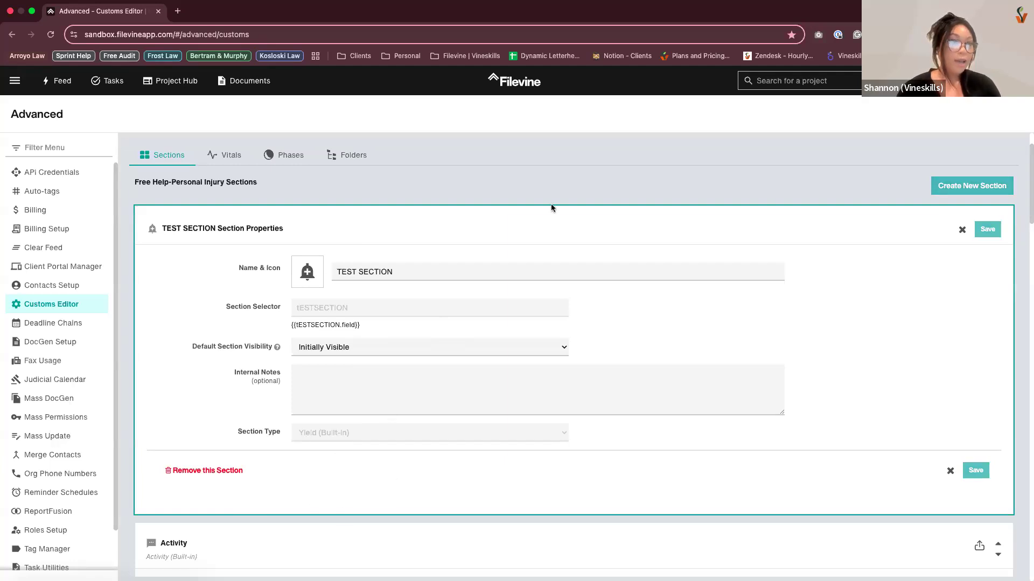
{"action": "left_click", "coordinate": [962, 230]}
Start another new section named TEST 2 SECTION and review its available section types
{"action": "left_click", "coordinate": [962, 186]}
{"action": "left_click", "coordinate": [501, 264]}
{"action": "type", "text": "TEST 2 SECTION"}
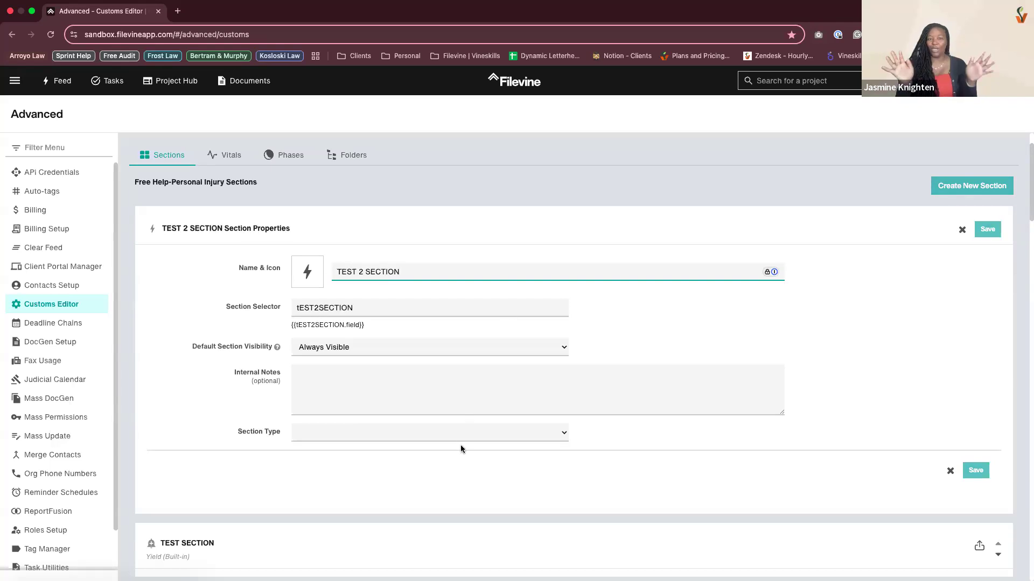
{"action": "left_click", "coordinate": [460, 434]}
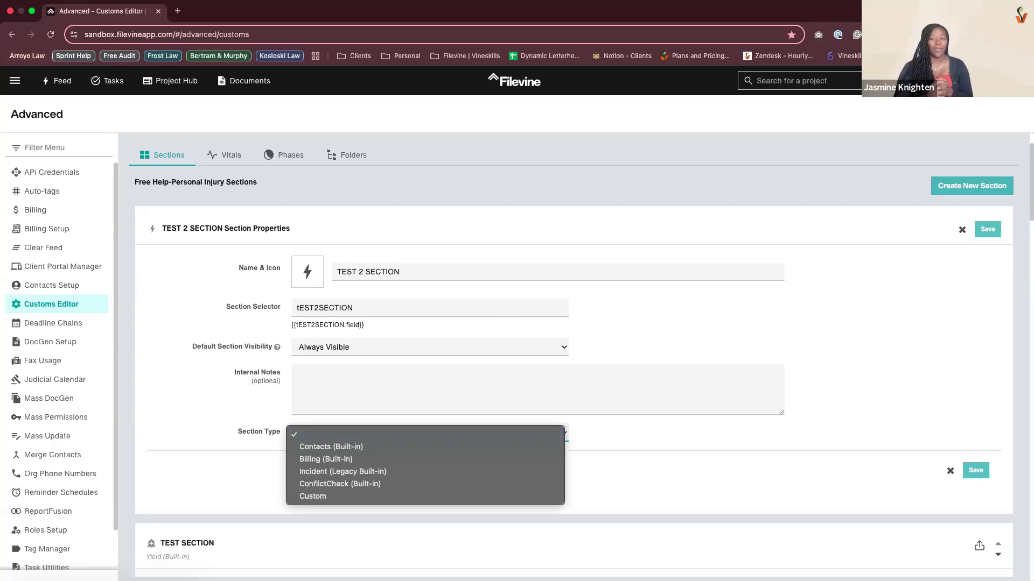
{"action": "key", "text": "Escape"}
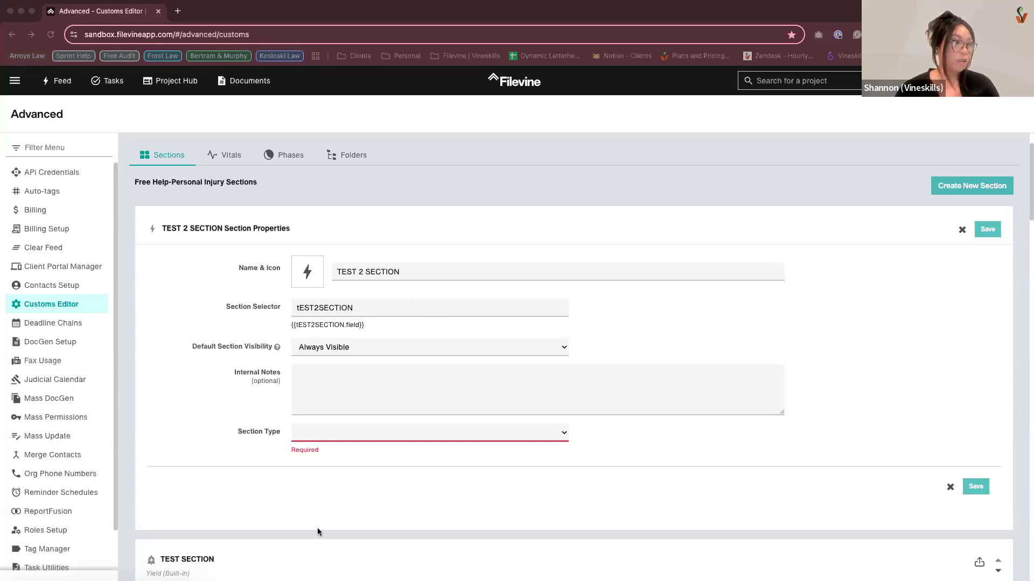
Set TEST 2 SECTION's default visibility to Initially Visible and its section type to Custom
{"action": "left_click", "coordinate": [343, 350]}
{"action": "left_click", "coordinate": [316, 432]}
{"action": "left_click", "coordinate": [316, 432]}
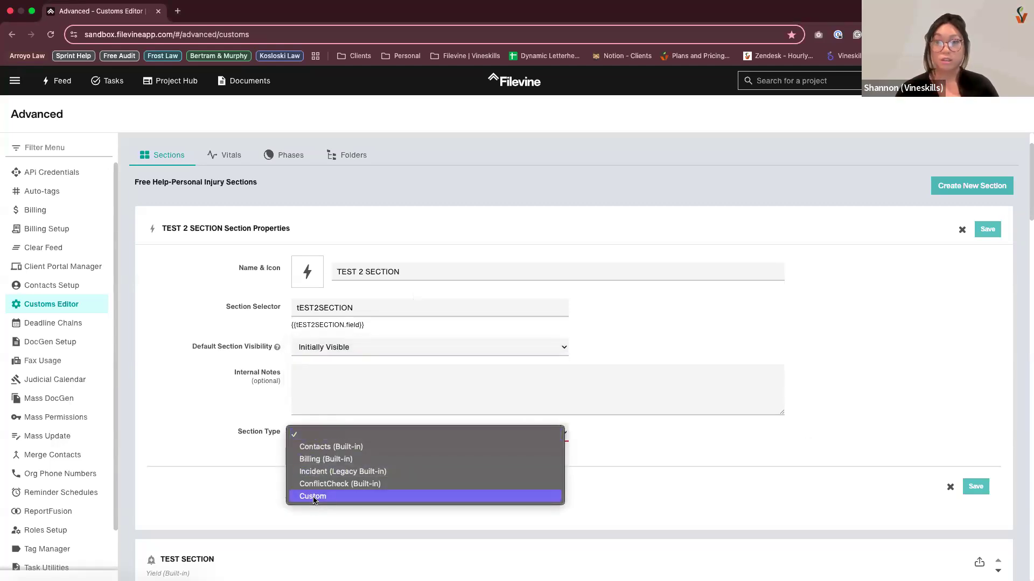
{"action": "left_click", "coordinate": [314, 497]}
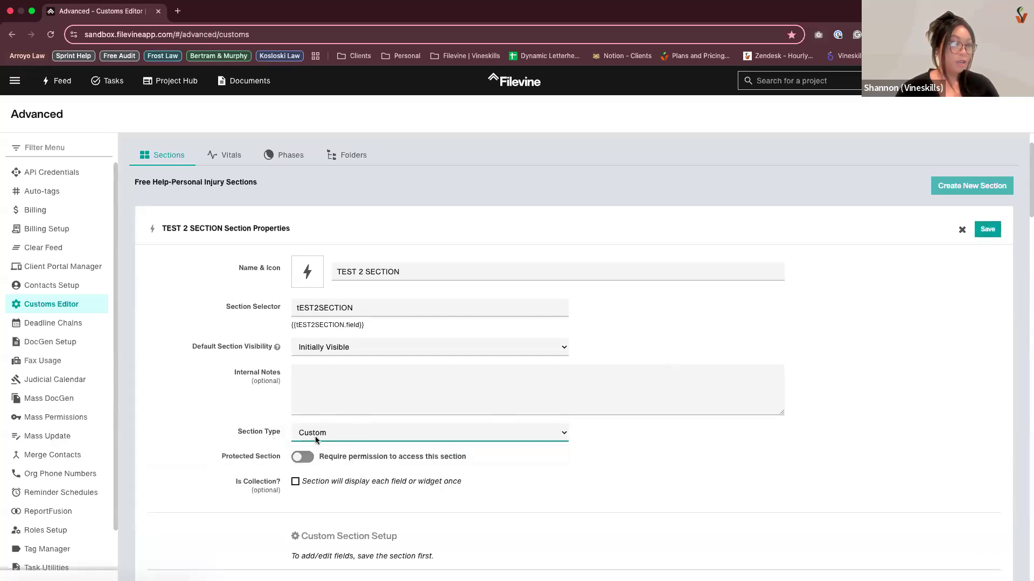
Save TEST 2 SECTION without making it a collection, and go to its Custom Section Setup
{"action": "scroll", "coordinate": [315, 436], "scroll_direction": "down", "scroll_amount": 2}
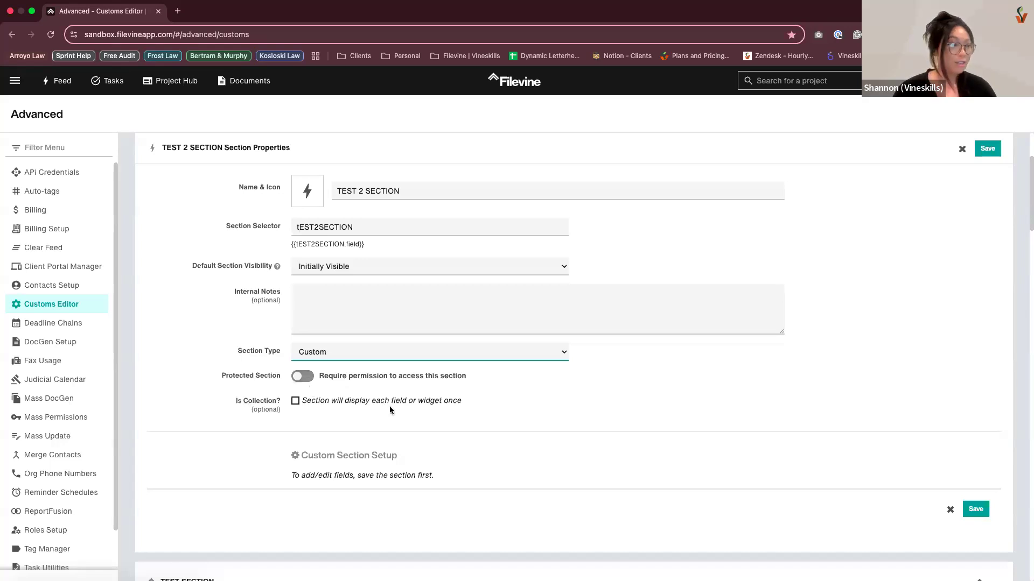
{"action": "scroll", "coordinate": [390, 407], "scroll_direction": "down", "scroll_amount": 1}
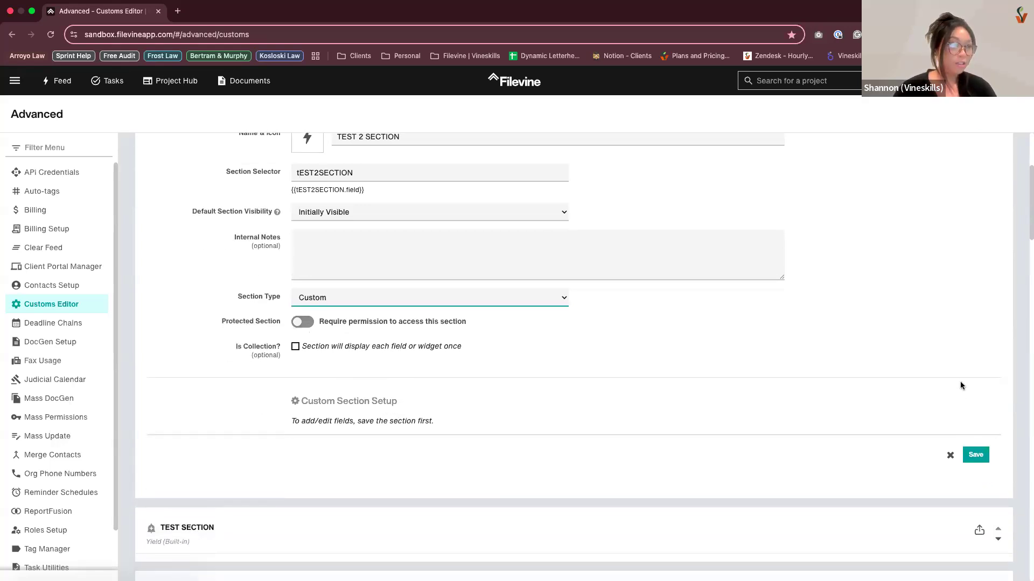
{"action": "left_click", "coordinate": [976, 455]}
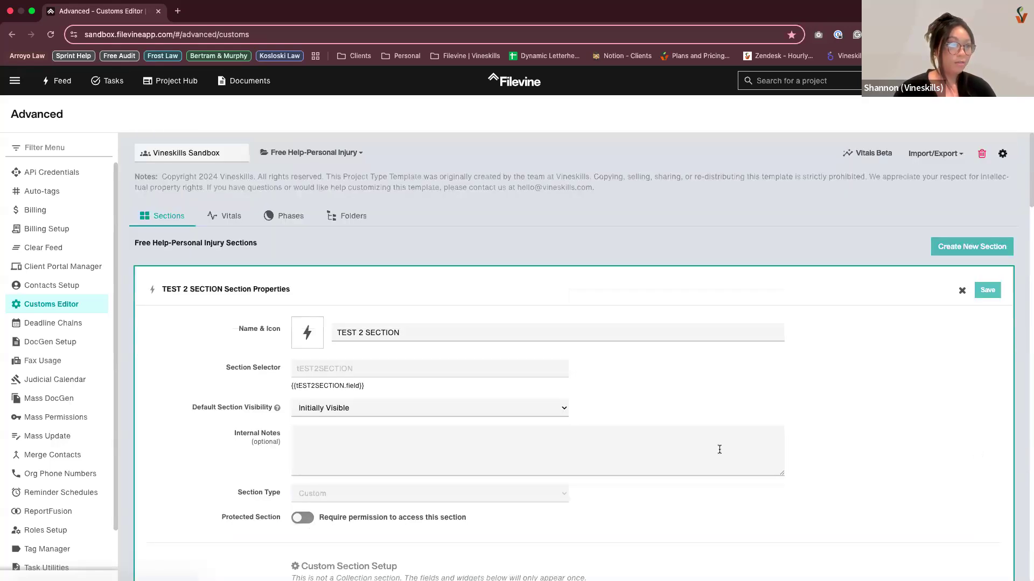
{"action": "scroll", "coordinate": [648, 451], "scroll_direction": "down", "scroll_amount": 3}
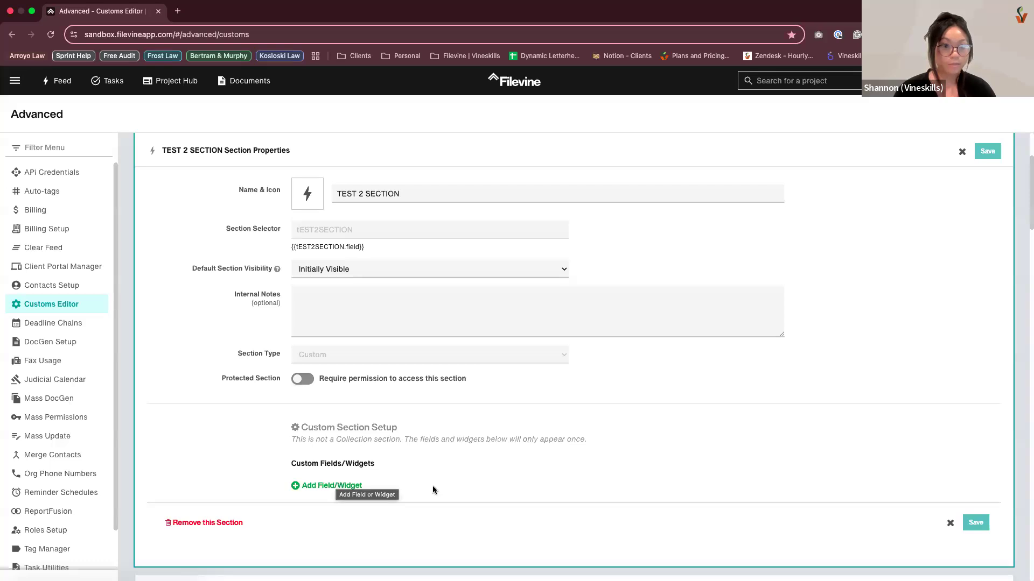
Open the Intake section's properties and examine its existing custom fields and widgets
{"action": "scroll", "coordinate": [431, 334], "scroll_direction": "down", "scroll_amount": 1}
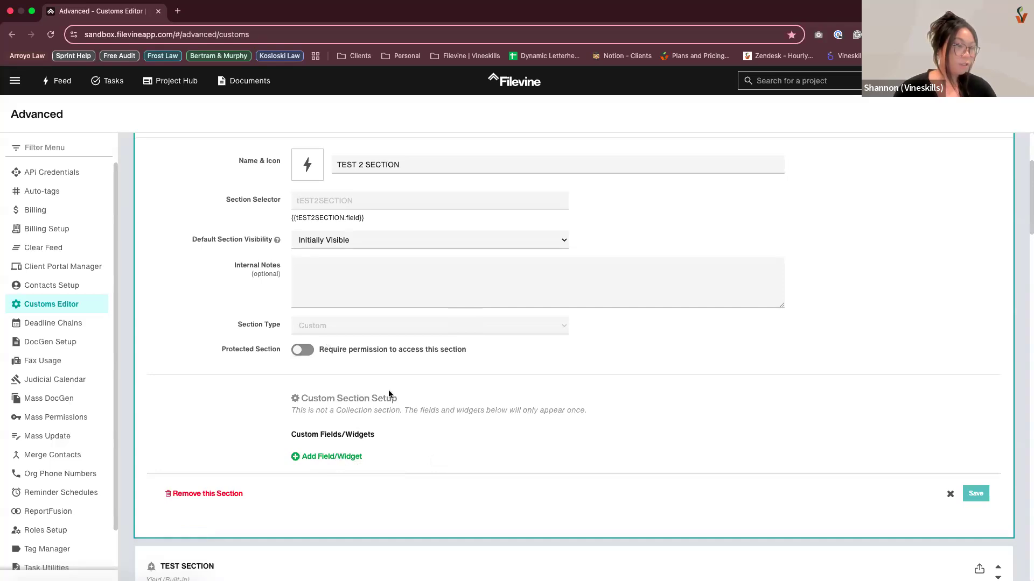
{"action": "scroll", "coordinate": [347, 391], "scroll_direction": "down", "scroll_amount": 3}
{"action": "scroll", "coordinate": [347, 390], "scroll_direction": "down", "scroll_amount": 3}
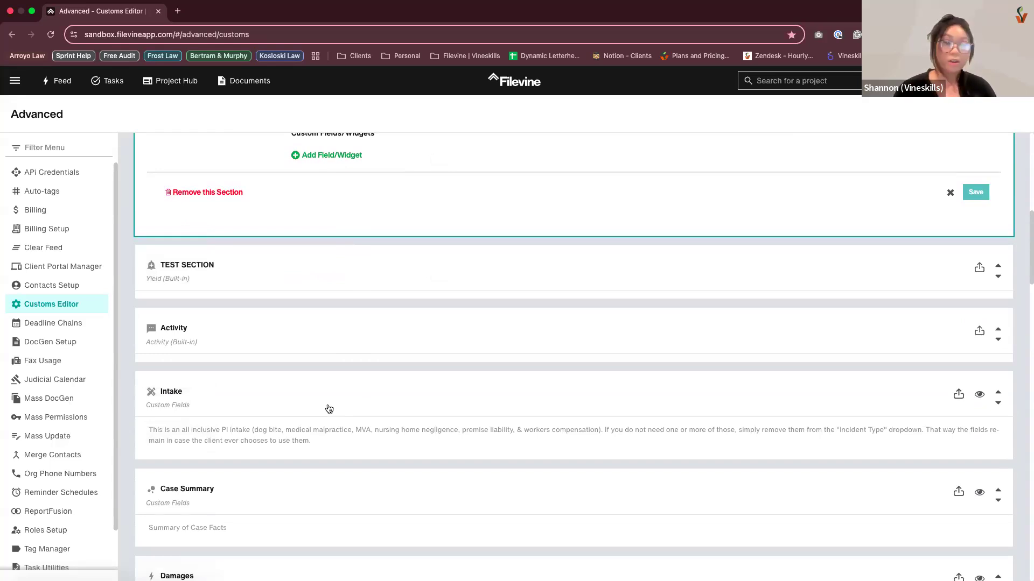
{"action": "left_click", "coordinate": [329, 409]}
{"action": "scroll", "coordinate": [277, 524], "scroll_direction": "down", "scroll_amount": 3}
{"action": "scroll", "coordinate": [277, 524], "scroll_direction": "down", "scroll_amount": 2}
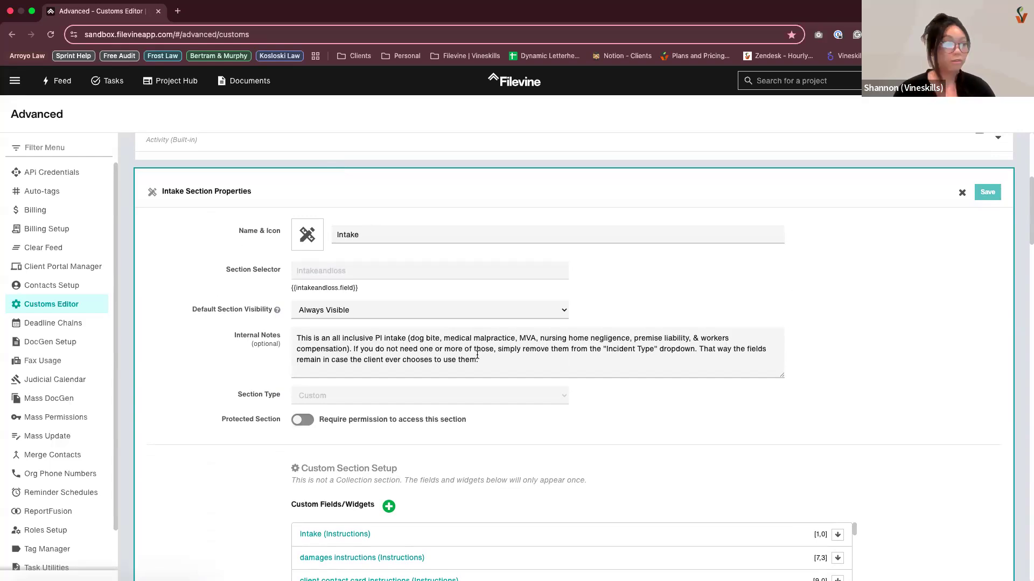
{"action": "scroll", "coordinate": [323, 404], "scroll_direction": "down", "scroll_amount": 7}
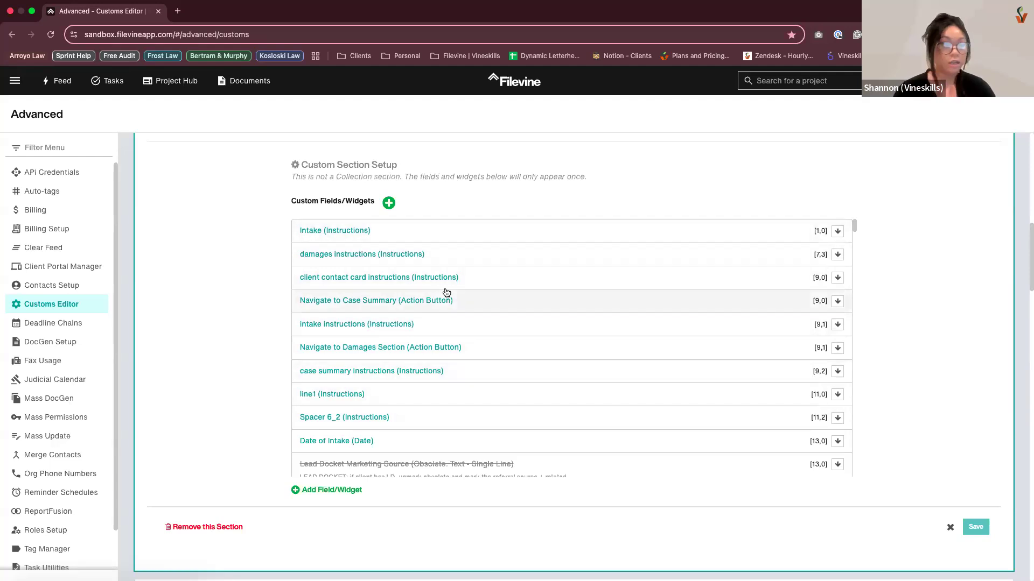
Reopen TEST 2 SECTION and start a new custom template, comparing the Widget option before choosing Field
{"action": "scroll", "coordinate": [446, 293], "scroll_direction": "up", "scroll_amount": 15}
{"action": "left_click", "coordinate": [348, 290]}
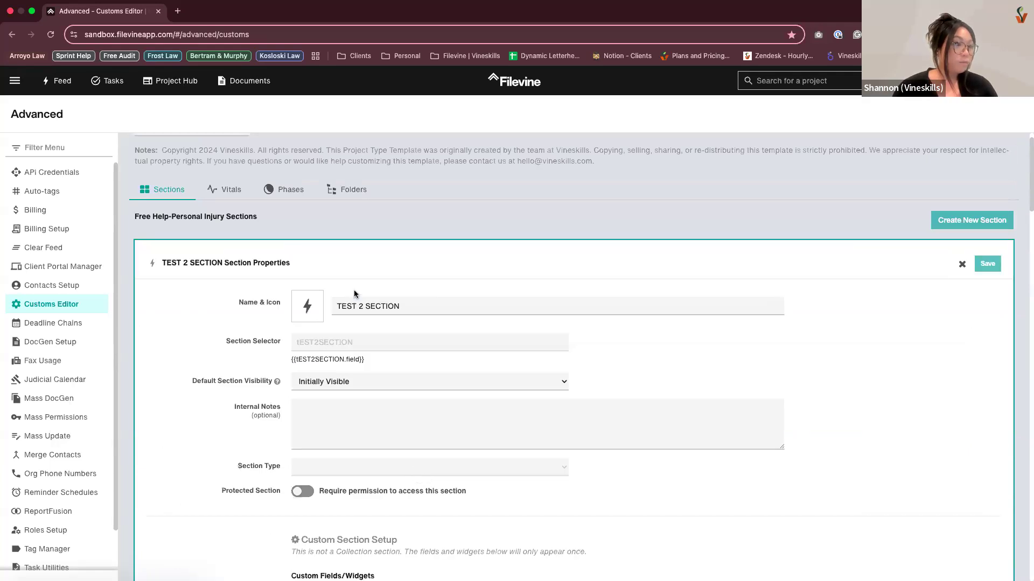
{"action": "scroll", "coordinate": [354, 293], "scroll_direction": "down", "scroll_amount": 5}
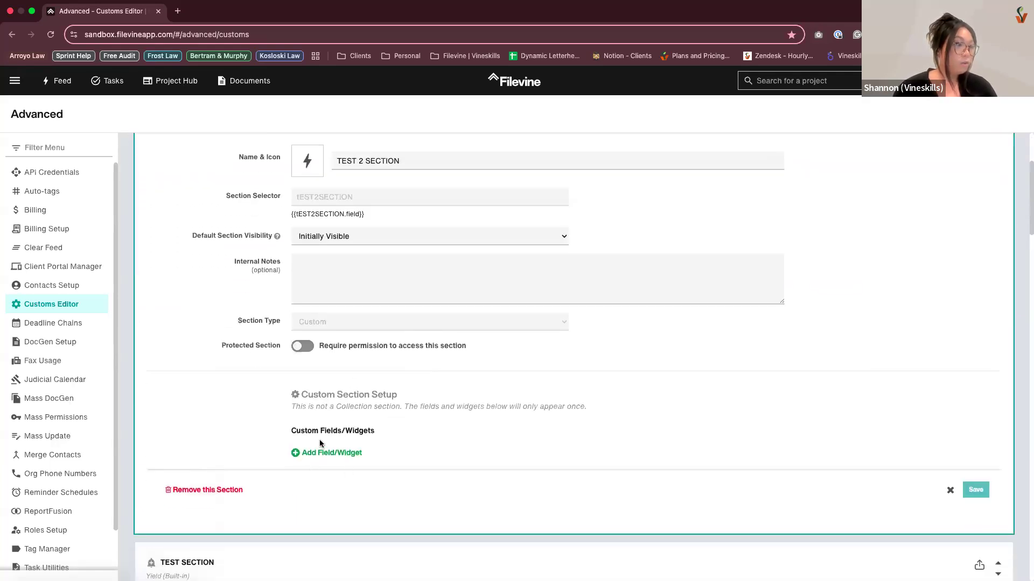
{"action": "left_click", "coordinate": [332, 455]}
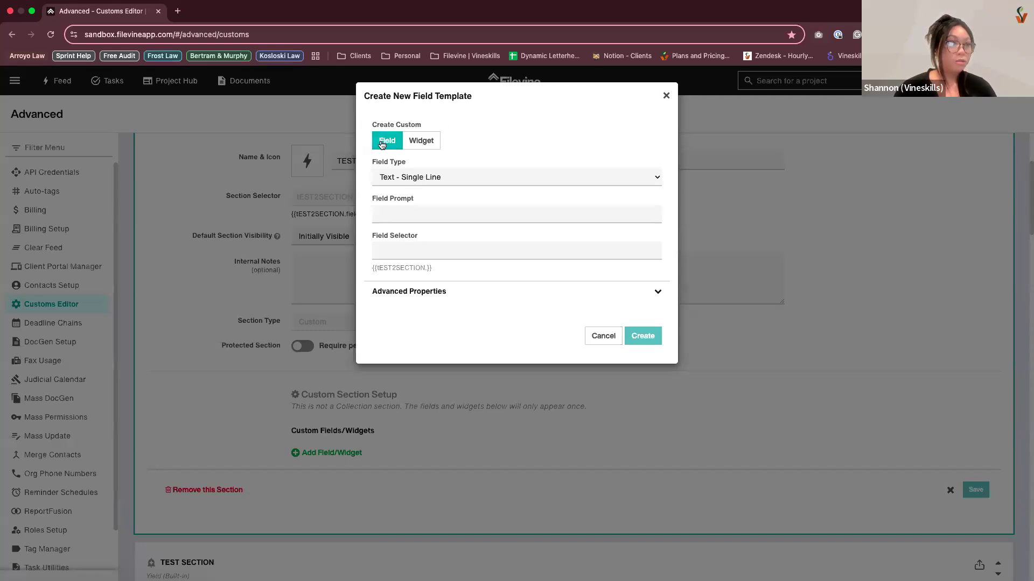
{"action": "left_click", "coordinate": [424, 143]}
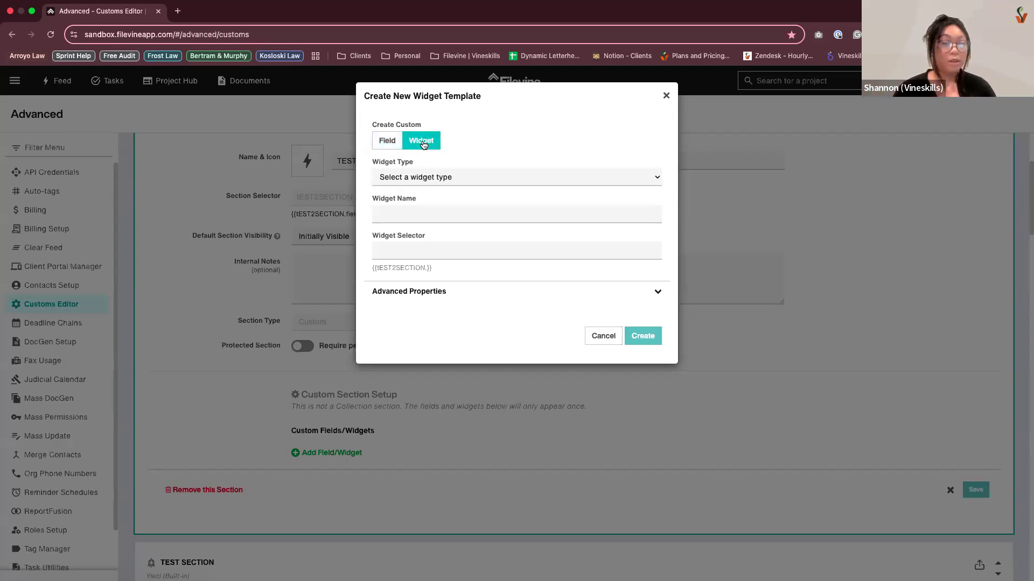
{"action": "left_click", "coordinate": [387, 142]}
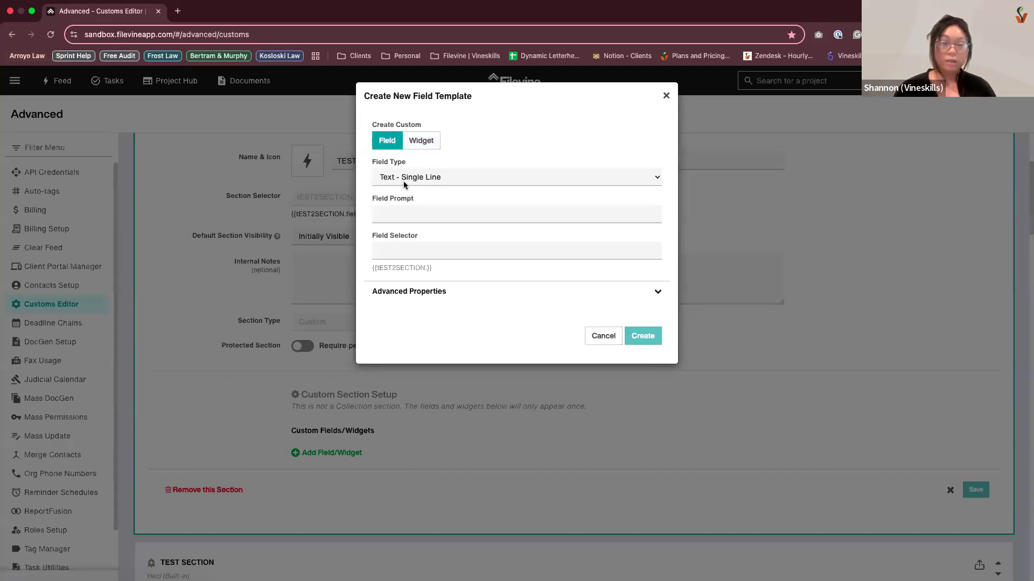
Review the field types, keep Text - Single Line, and create the field with the prompt "single line"
{"action": "left_click", "coordinate": [603, 176]}
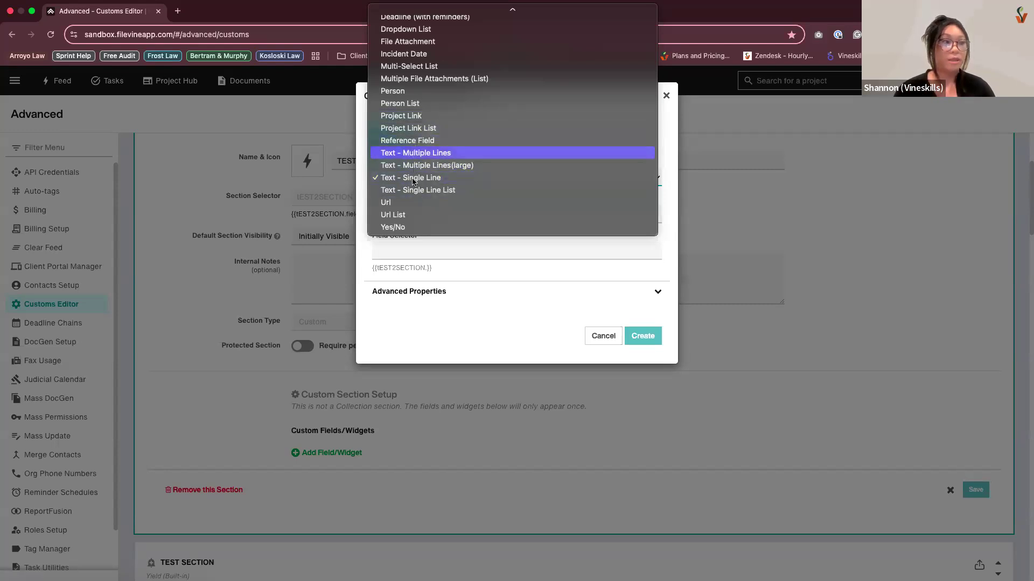
{"action": "scroll", "coordinate": [413, 184], "scroll_direction": "up", "scroll_amount": 5}
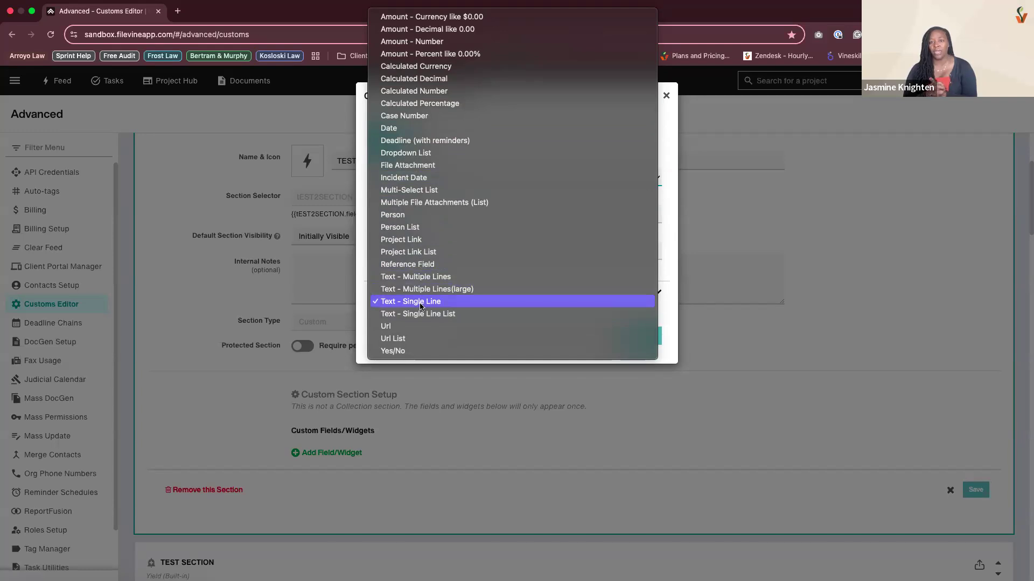
{"action": "left_click", "coordinate": [645, 382]}
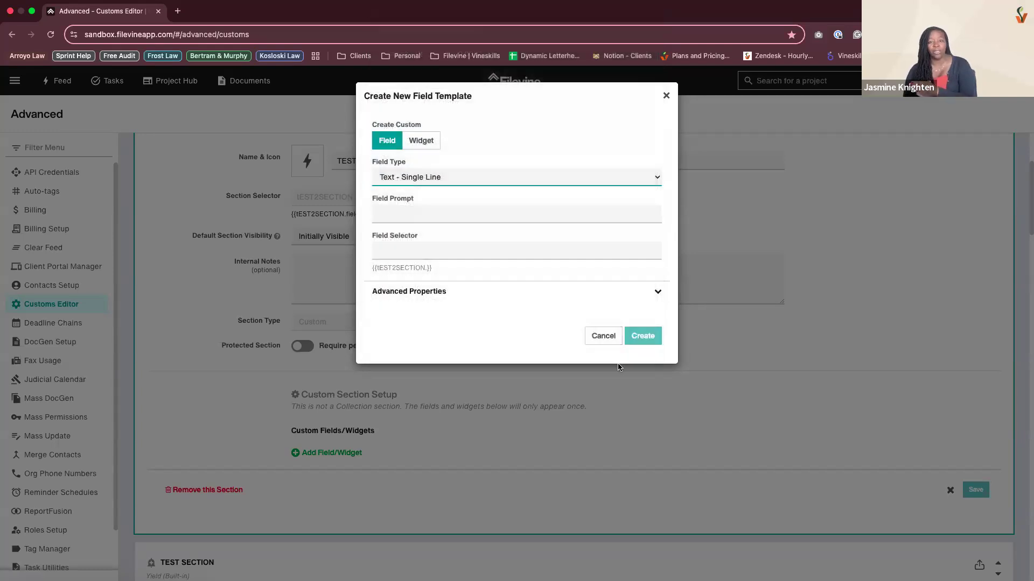
{"action": "left_click", "coordinate": [431, 214]}
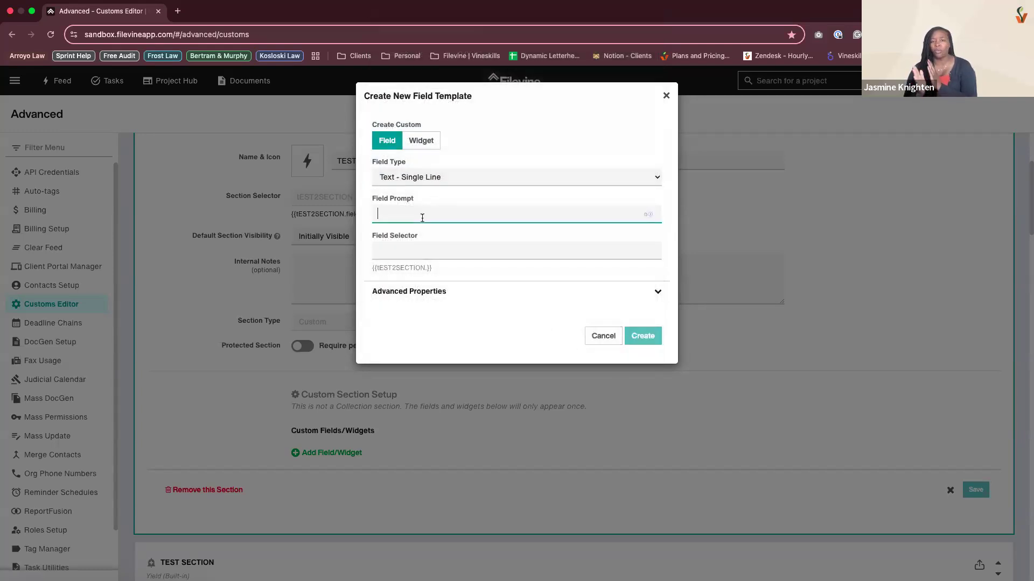
{"action": "type", "text": "single line"}
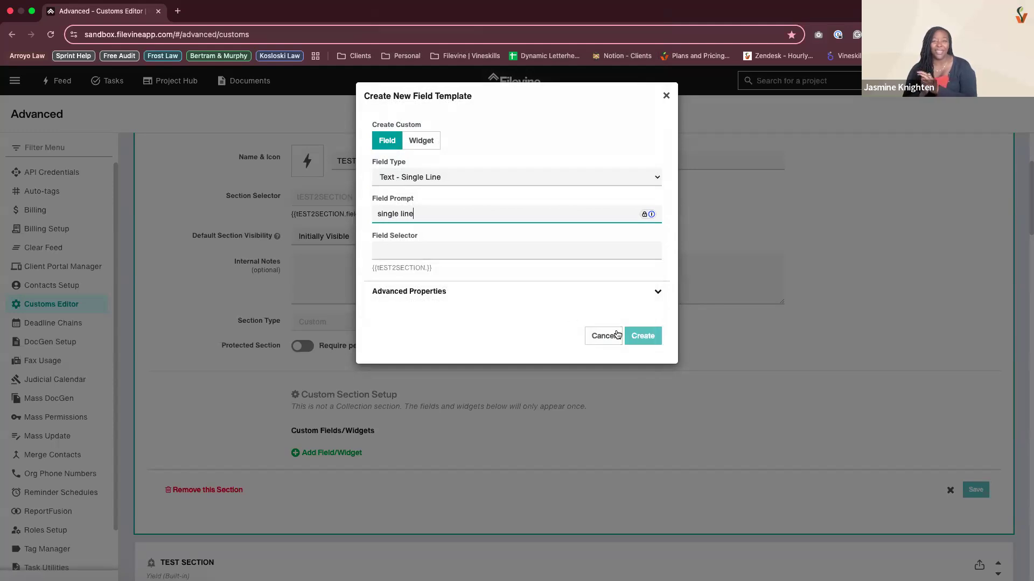
{"action": "left_click", "coordinate": [646, 338]}
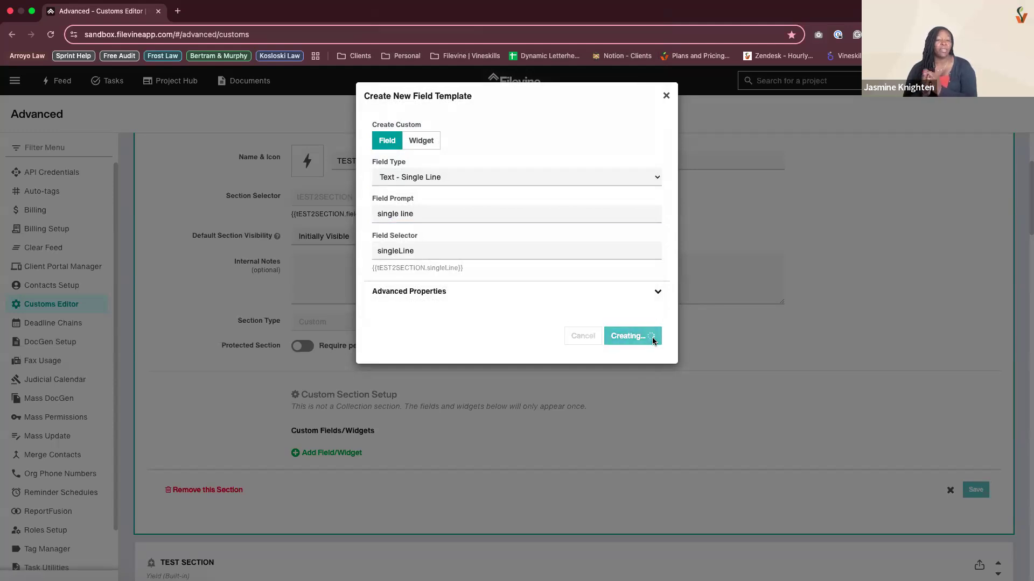
Open the single line field for editing, check which field types it can be converted to, and cancel without changes
{"action": "left_click", "coordinate": [455, 466]}
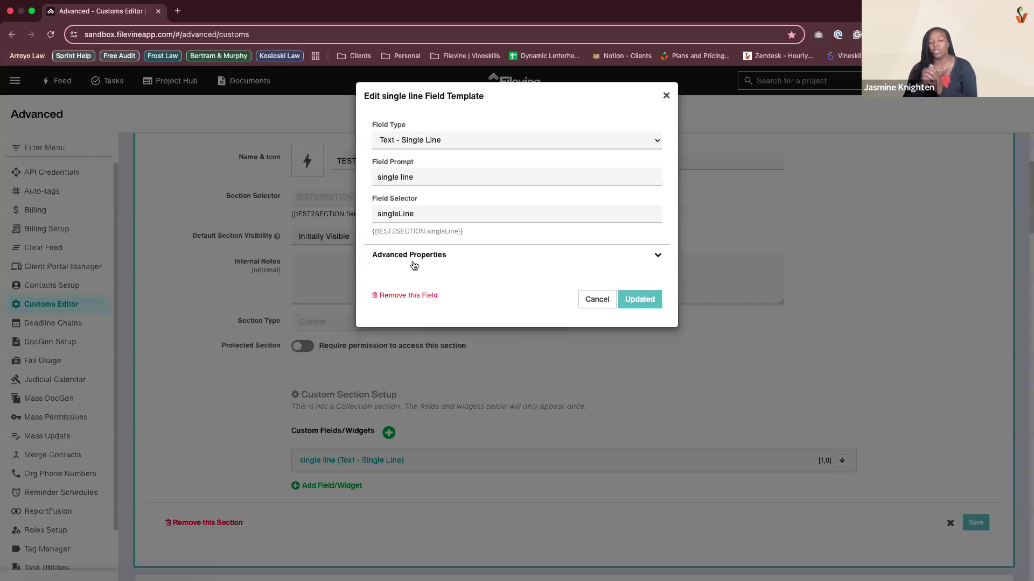
{"action": "left_click", "coordinate": [427, 142]}
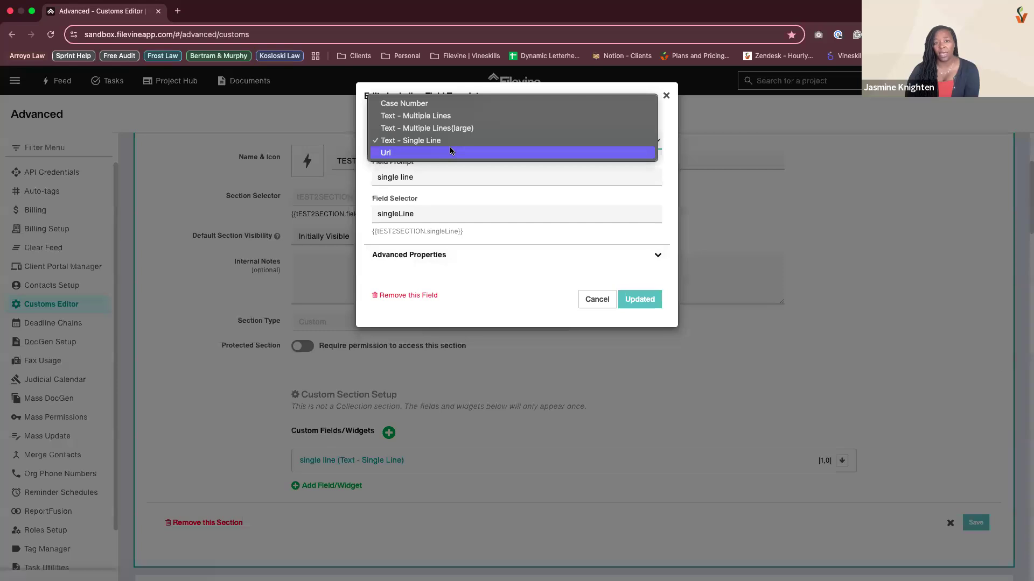
{"action": "left_click", "coordinate": [568, 278]}
{"action": "left_click", "coordinate": [596, 299]}
Start a second custom field in TEST 2 SECTION and review the available field types
{"action": "left_click", "coordinate": [330, 487]}
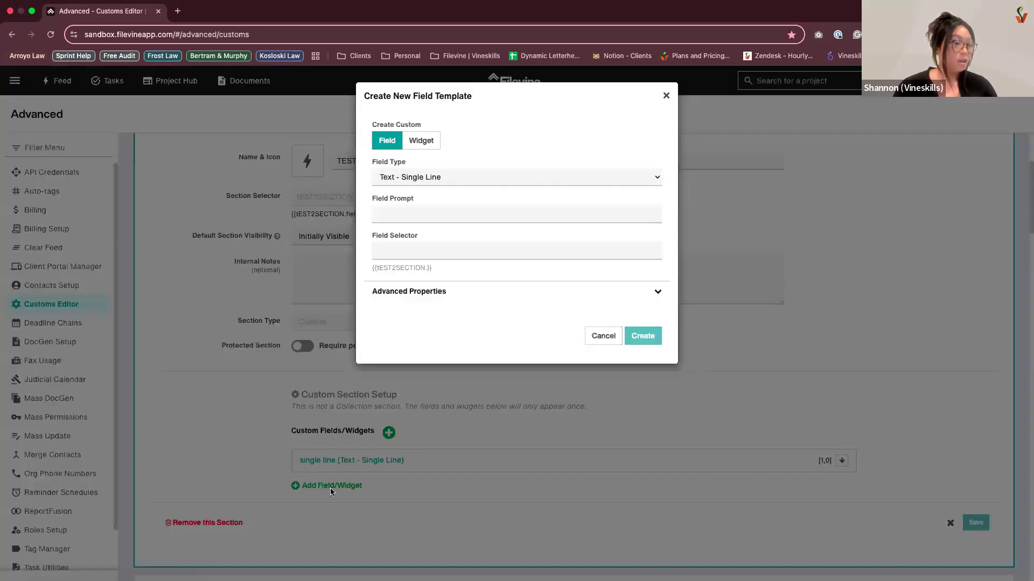
{"action": "left_click", "coordinate": [433, 178]}
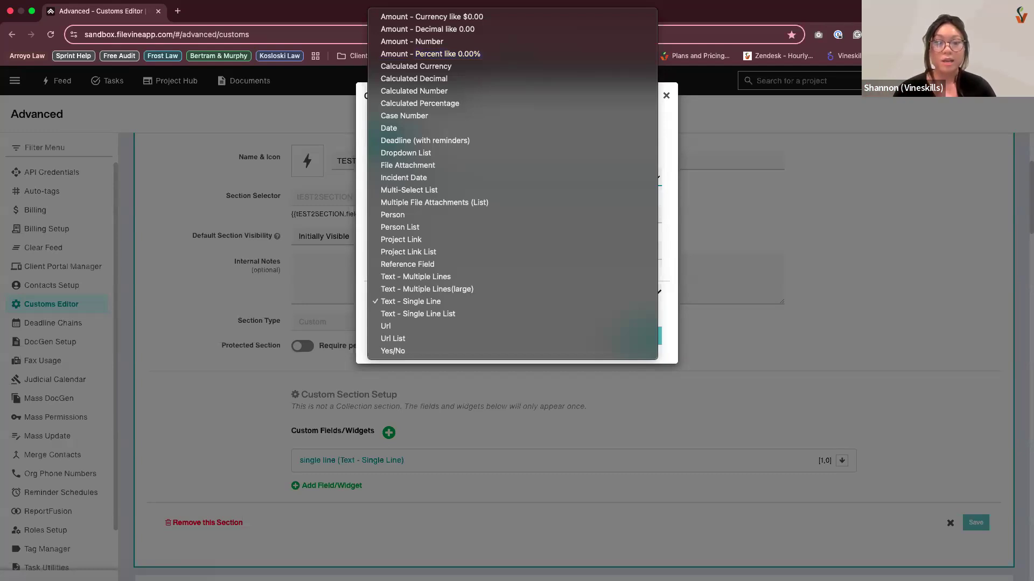
{"action": "key", "text": "Escape"}
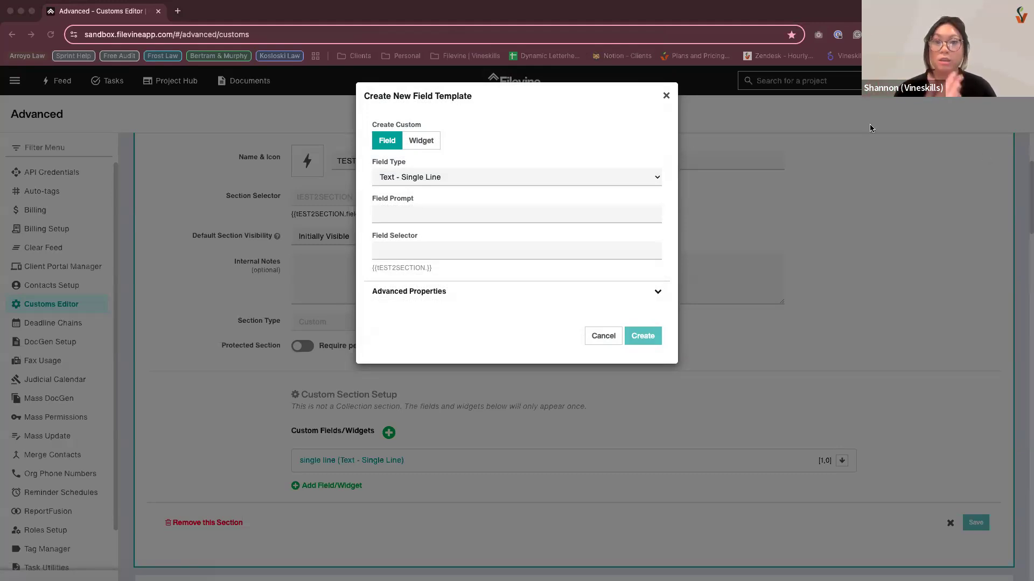
{"action": "left_click", "coordinate": [439, 178]}
{"action": "left_click", "coordinate": [438, 175]}
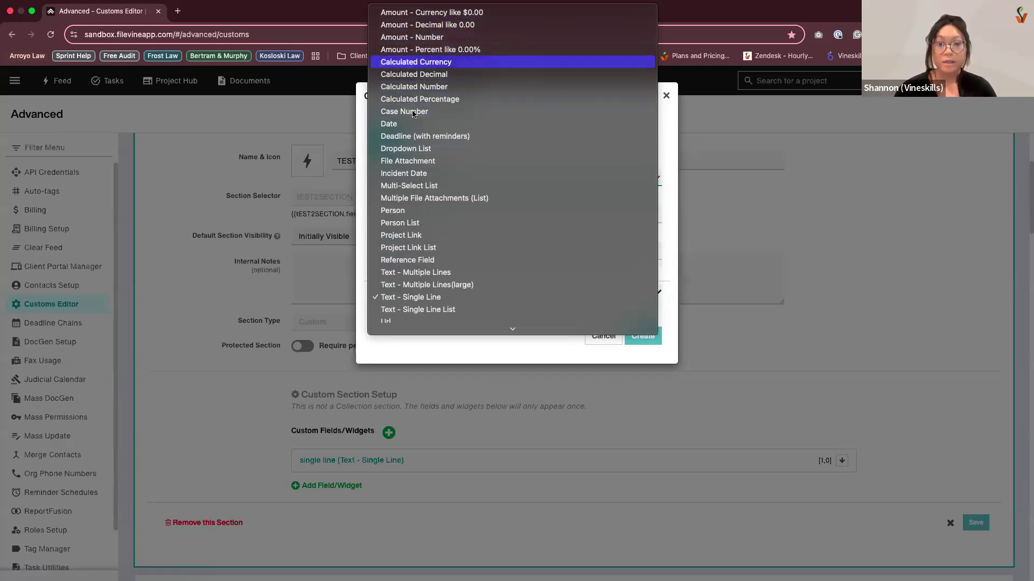
Try the Calculated Currency and Calculated Number field types and examine their formula requirement
{"action": "left_click", "coordinate": [427, 64]}
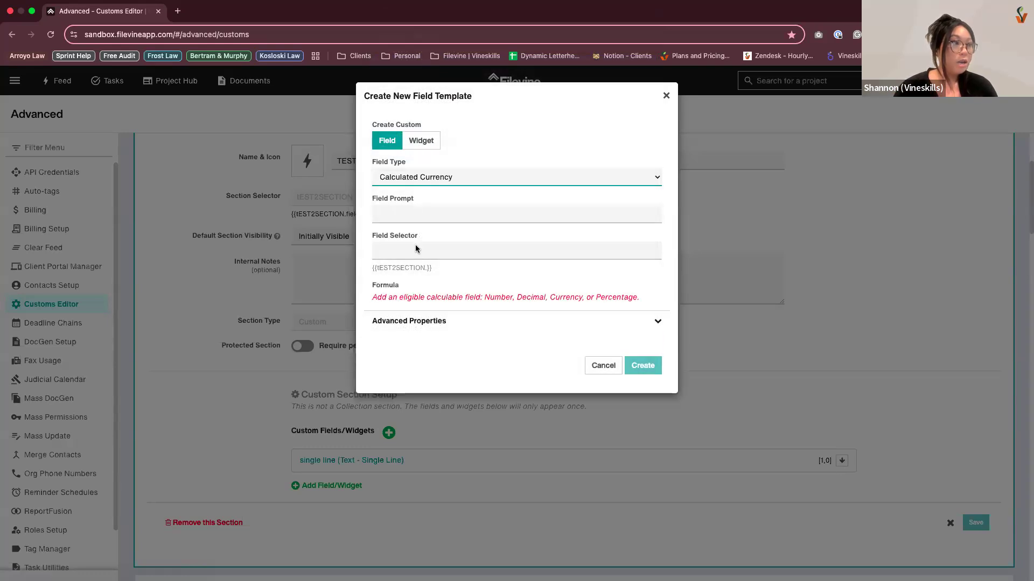
{"action": "left_click_drag", "start_coordinate": [369, 300], "coordinate": [414, 299]}
{"action": "left_click_drag", "start_coordinate": [516, 306], "coordinate": [518, 306]}
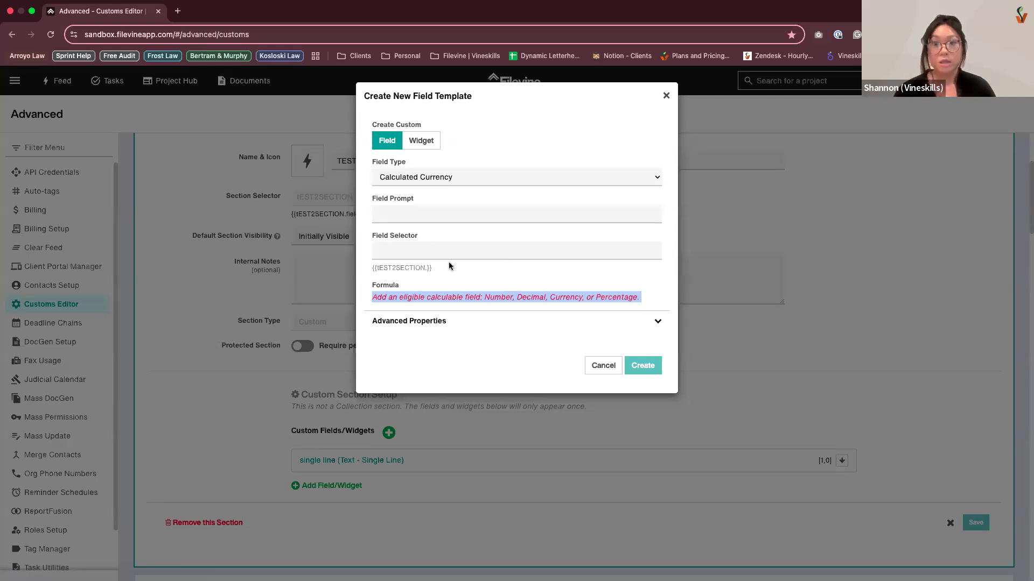
{"action": "left_click", "coordinate": [464, 172]}
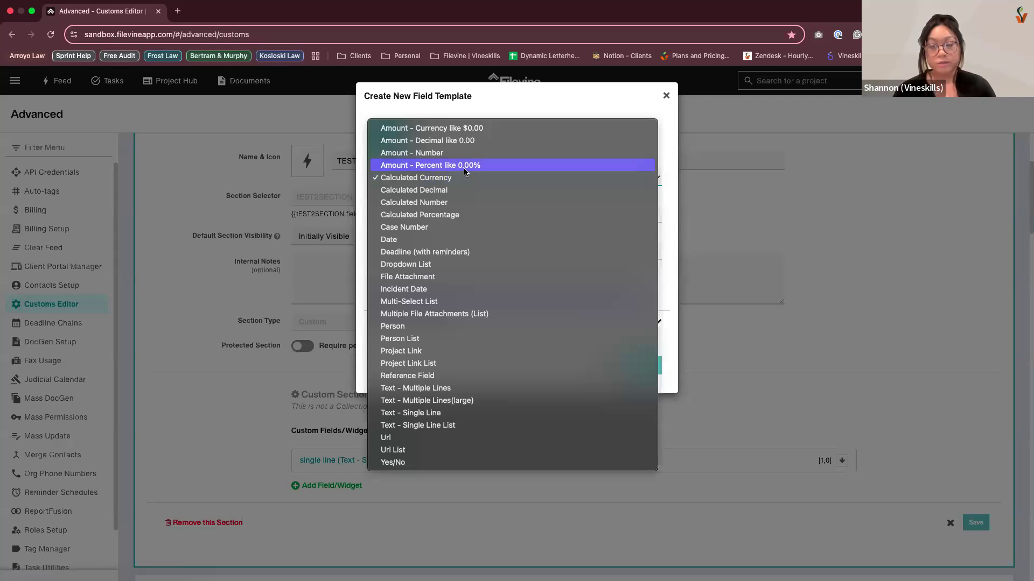
{"action": "left_click", "coordinate": [359, 339]}
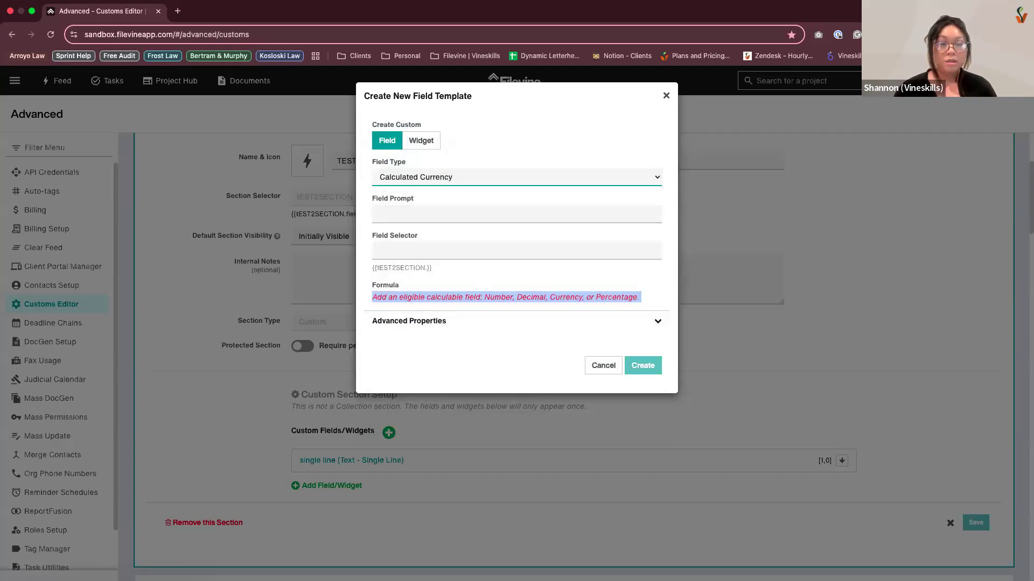
{"action": "left_click", "coordinate": [610, 181]}
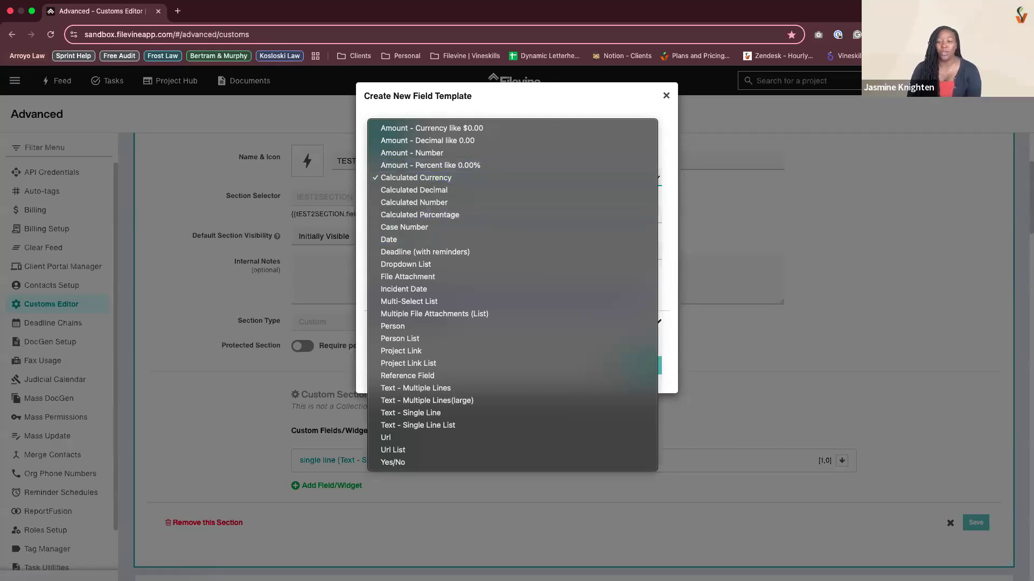
{"action": "key", "text": "Escape"}
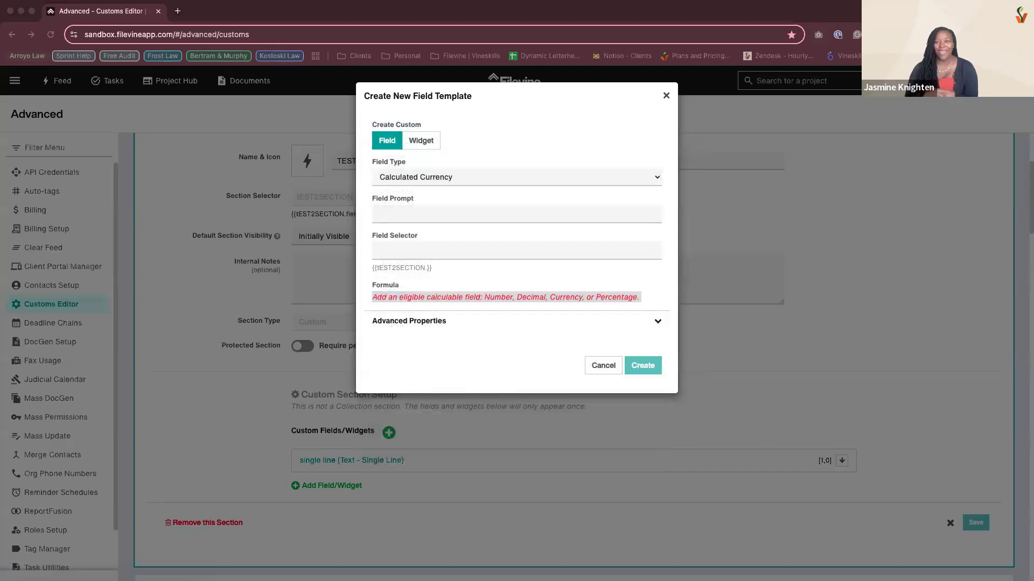
{"action": "left_click", "coordinate": [564, 176]}
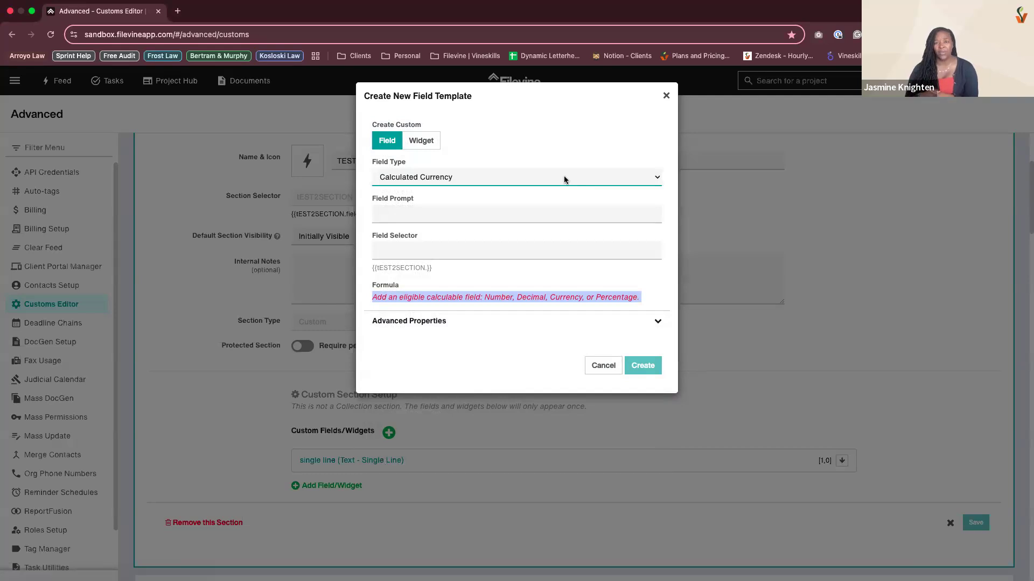
{"action": "left_click", "coordinate": [564, 177]}
{"action": "left_click", "coordinate": [548, 202]}
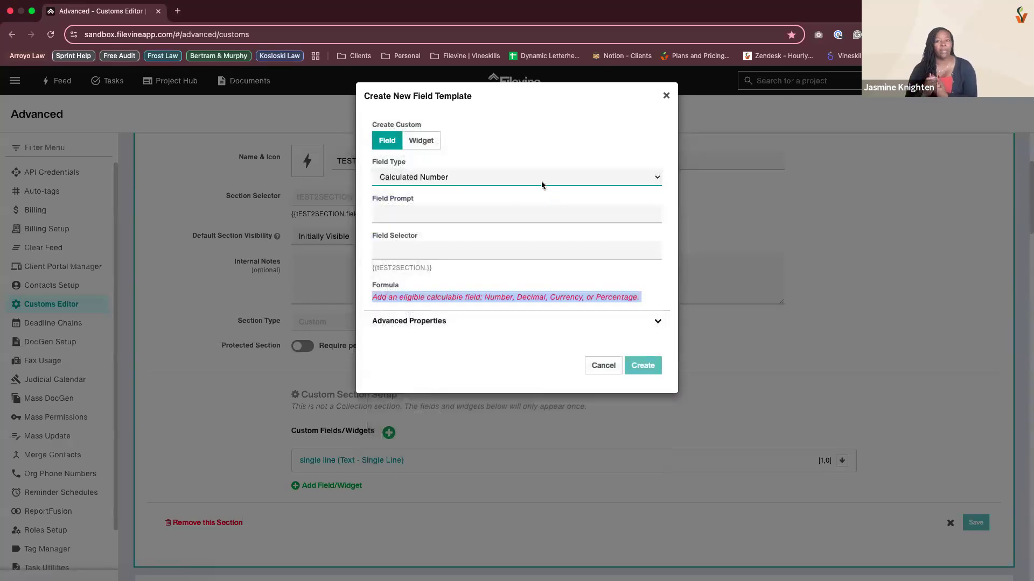
Set the field type to Amount - Currency like $0.00 and create the field with the prompt "Price"
{"action": "left_click", "coordinate": [541, 181]}
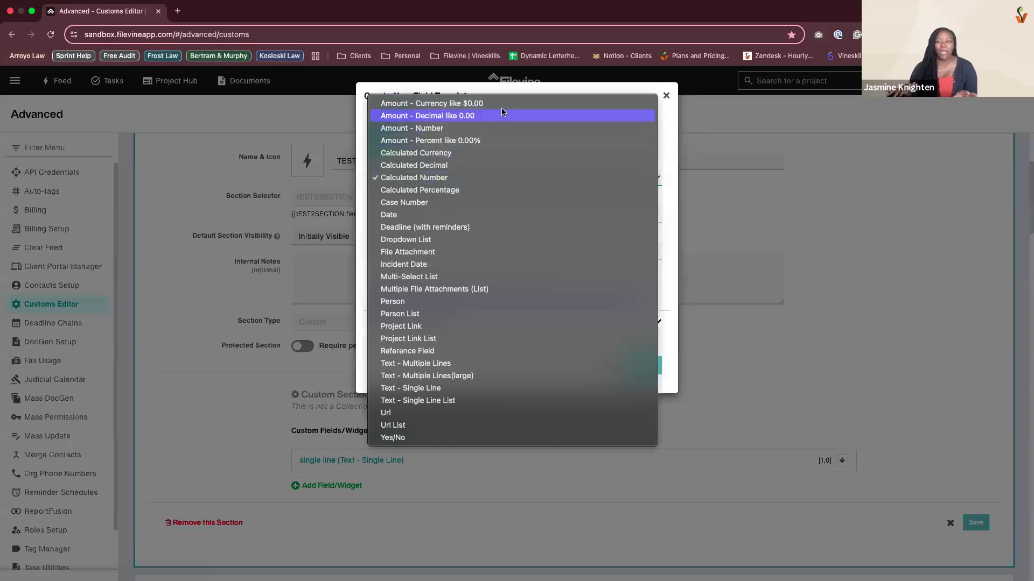
{"action": "left_click", "coordinate": [501, 103]}
{"action": "left_click", "coordinate": [446, 220]}
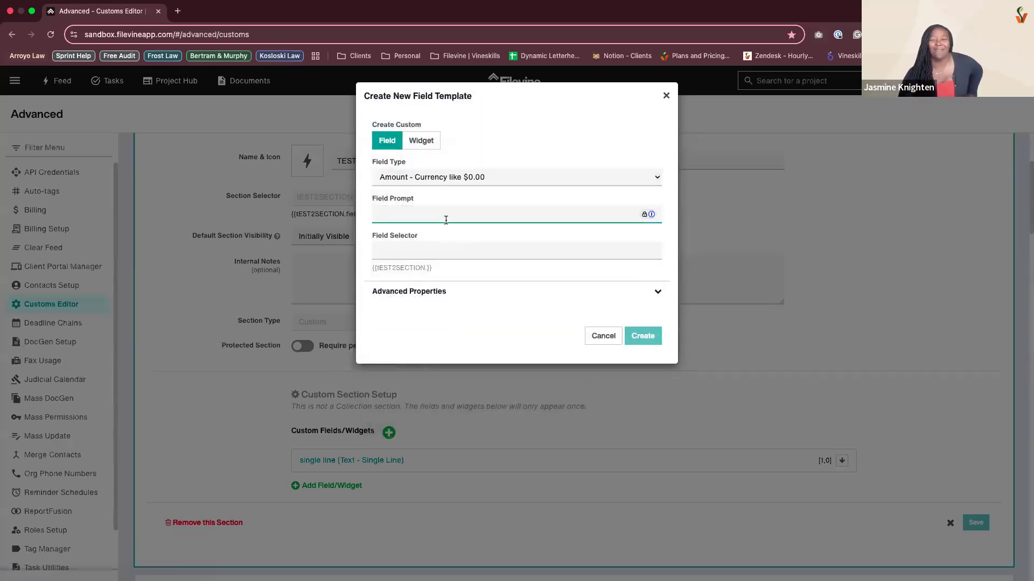
{"action": "type", "text": "s"}
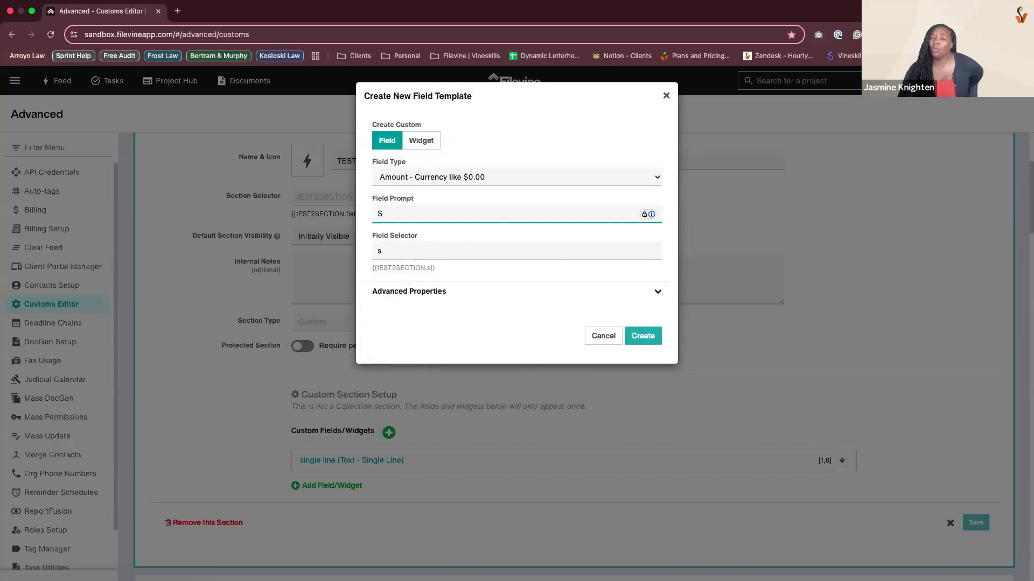
{"action": "type", "text": "Price"}
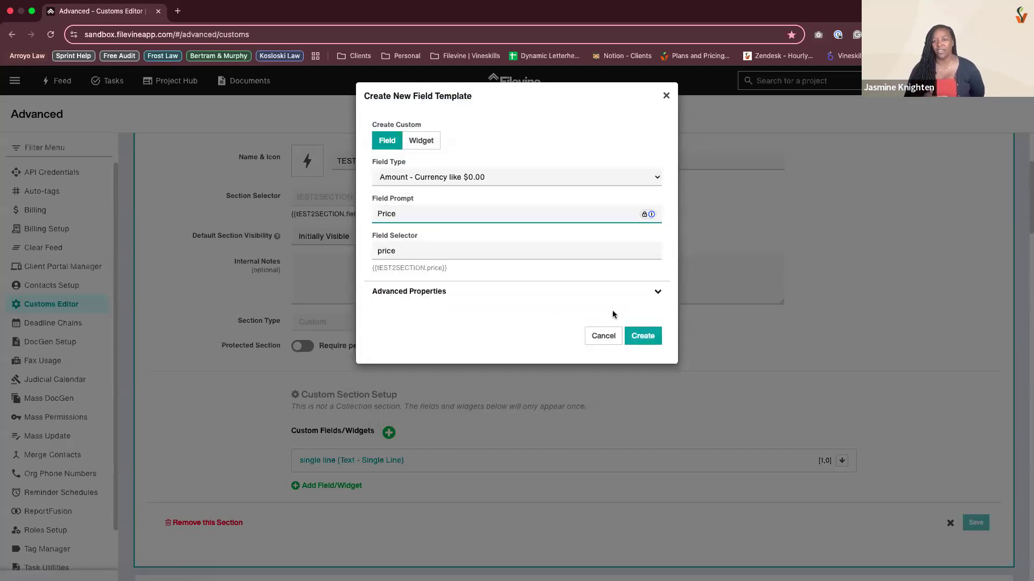
{"action": "left_click", "coordinate": [641, 336]}
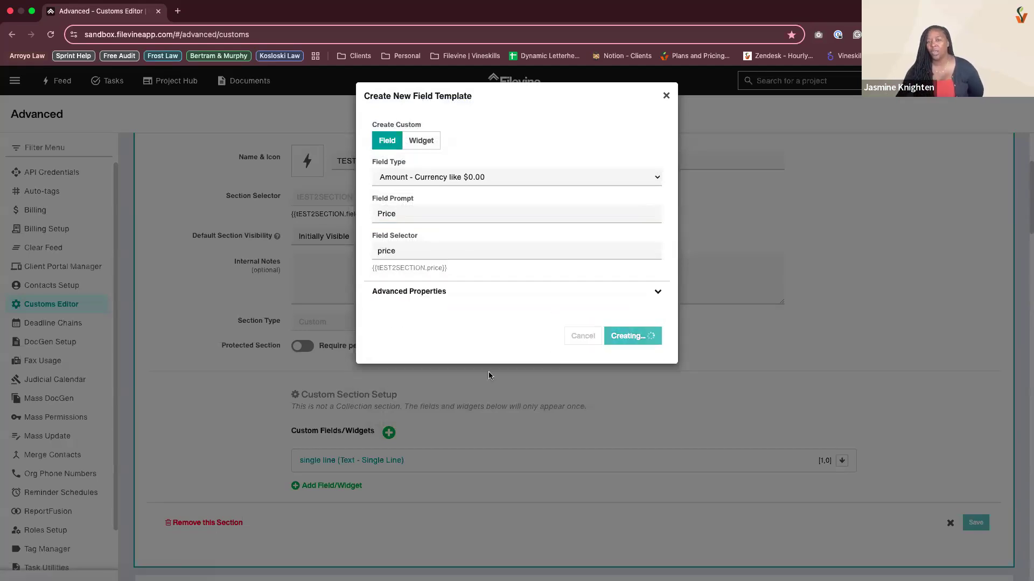
Start a new custom field in TEST 2 SECTION with the type Amount - Number and the prompt "Balance"
{"action": "left_click", "coordinate": [353, 506]}
{"action": "left_click", "coordinate": [418, 176]}
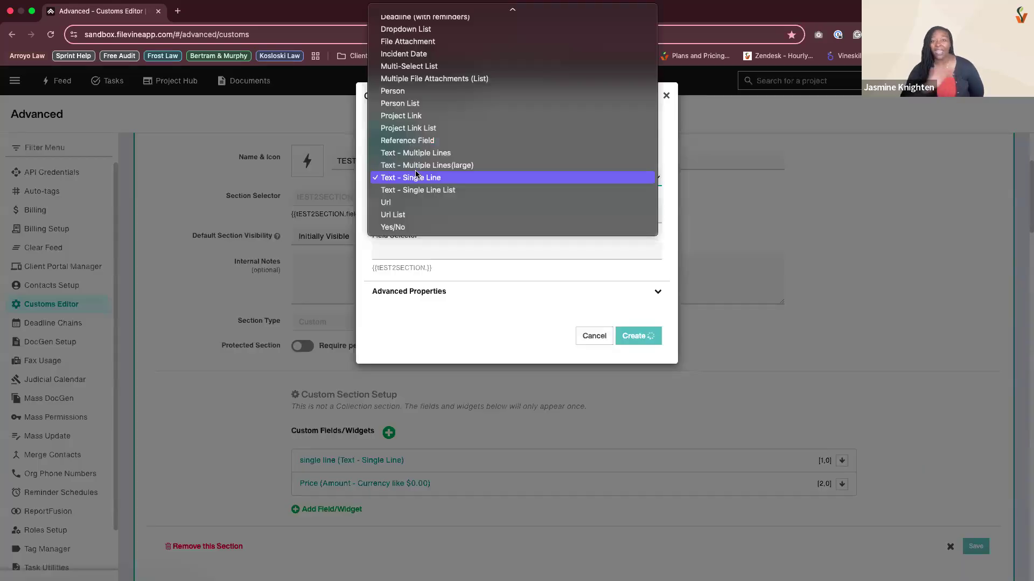
{"action": "left_click", "coordinate": [436, 50]}
{"action": "left_click", "coordinate": [406, 208]}
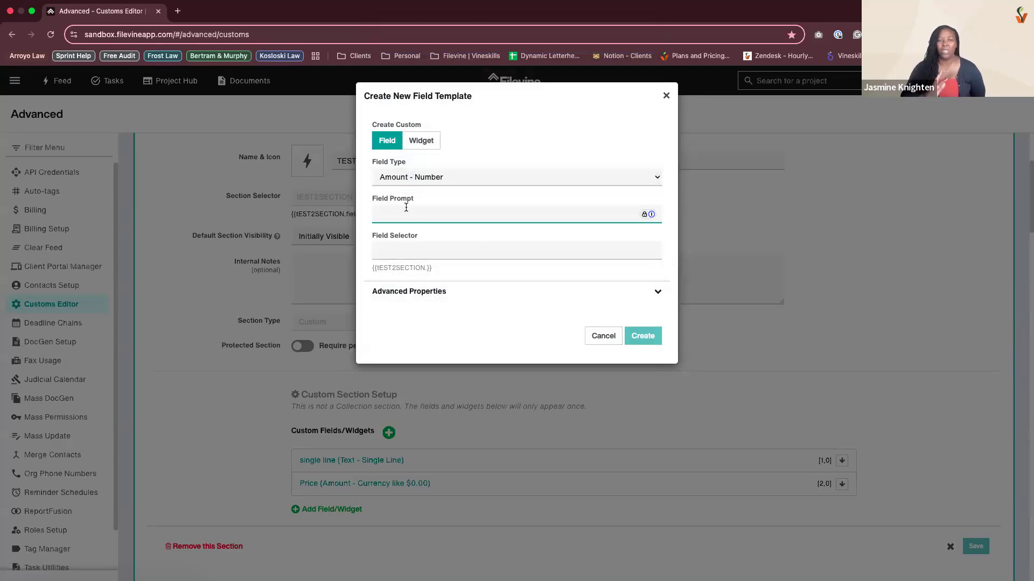
{"action": "type", "text": "Balance"}
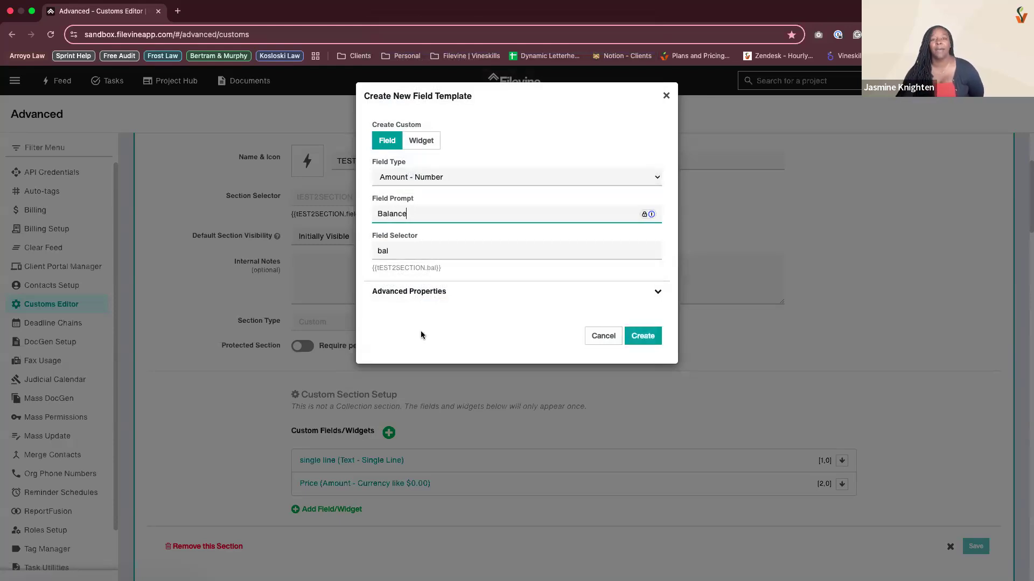
Change the Balance field's type to Amount - Currency like $0.00 and create the field
{"action": "left_click", "coordinate": [458, 177]}
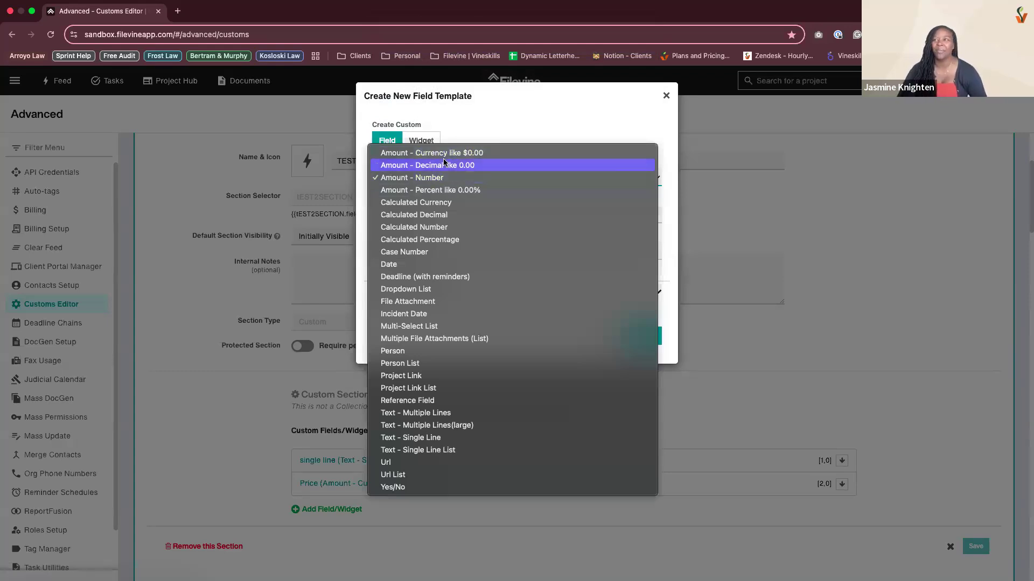
{"action": "left_click", "coordinate": [443, 165]}
{"action": "left_click", "coordinate": [435, 178]}
{"action": "left_click", "coordinate": [435, 179]}
{"action": "left_click", "coordinate": [633, 341]}
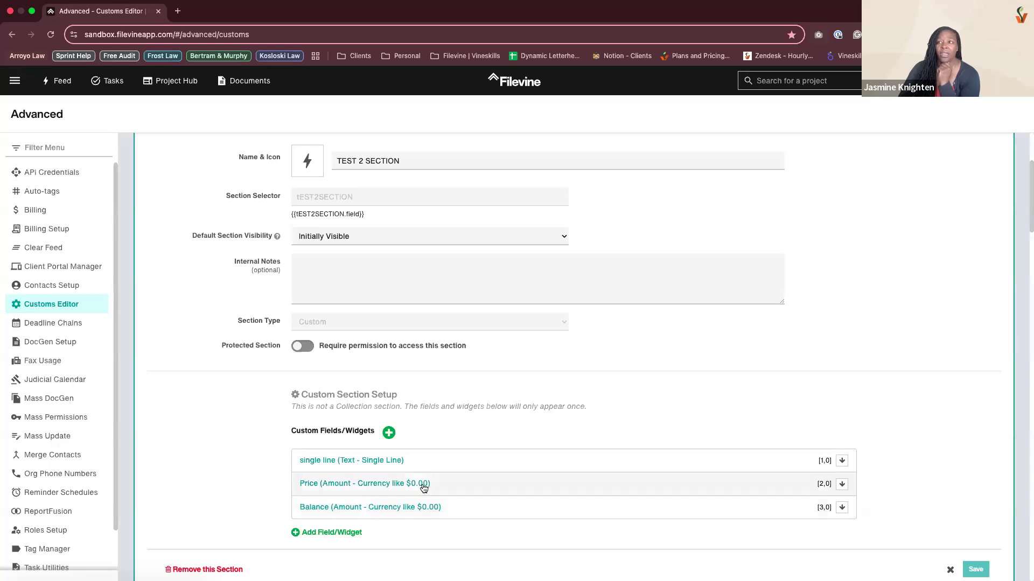
Open the Price field for editing, check which field types it can be converted to, and leave it as Amount - Currency like $0.00
{"action": "left_click", "coordinate": [425, 487]}
{"action": "left_click", "coordinate": [434, 139]}
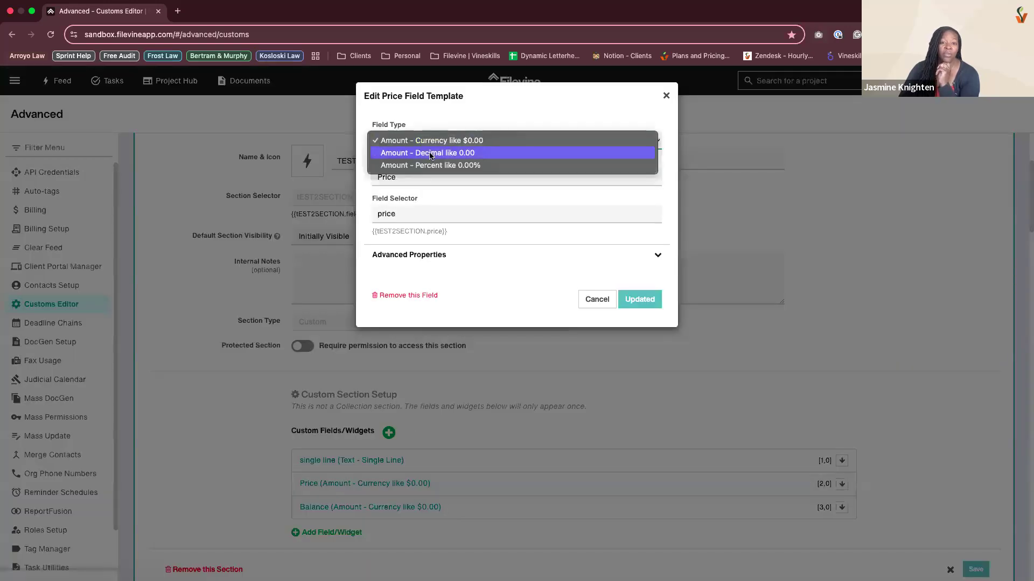
{"action": "left_click", "coordinate": [431, 140]}
{"action": "left_click", "coordinate": [625, 306]}
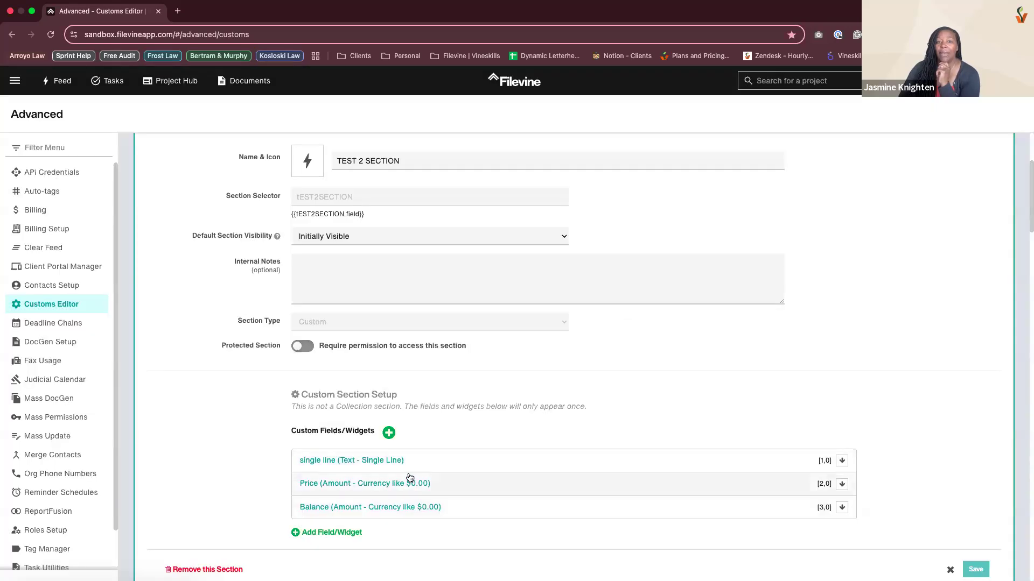
Review the conversion types offered for the single line field again and cancel without changes
{"action": "scroll", "coordinate": [425, 378], "scroll_direction": "down", "scroll_amount": 2}
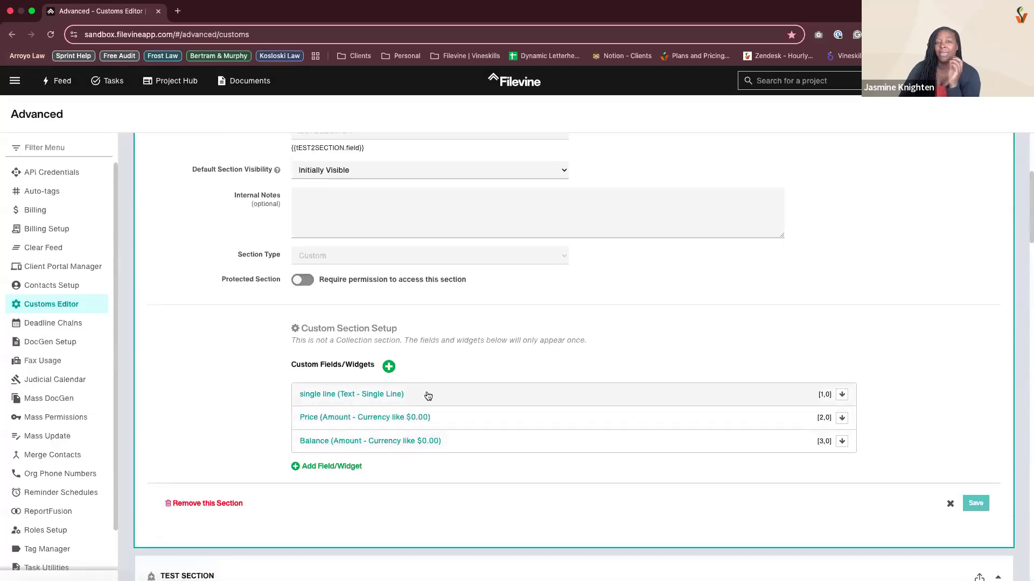
{"action": "left_click", "coordinate": [428, 396]}
{"action": "left_click", "coordinate": [525, 142]}
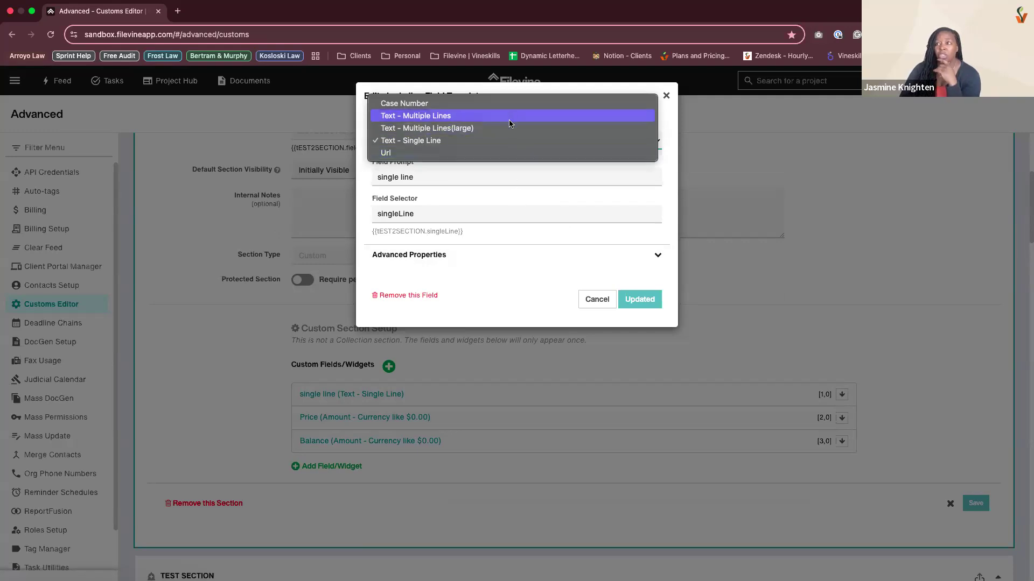
{"action": "left_click", "coordinate": [586, 302]}
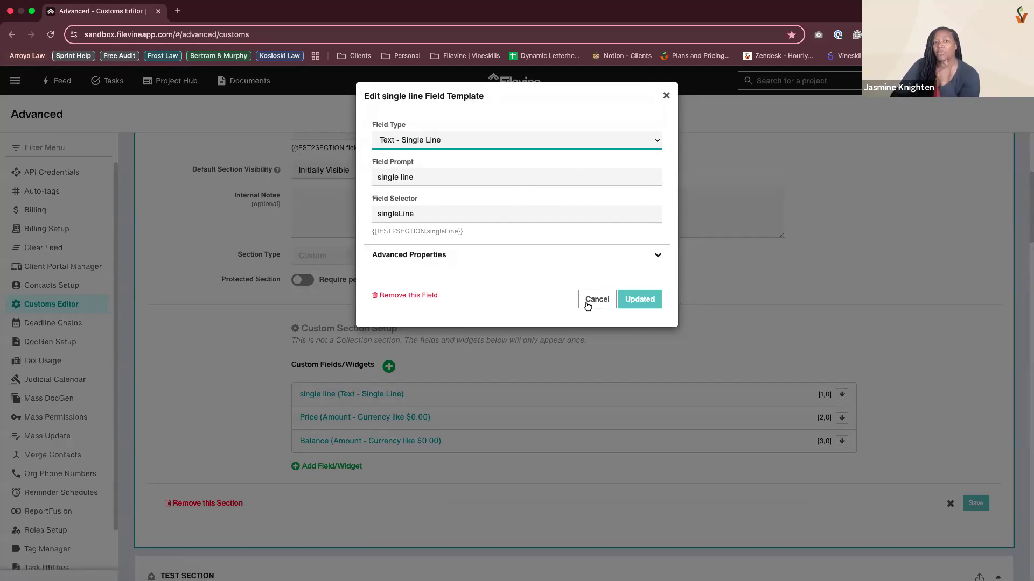
{"action": "left_click", "coordinate": [512, 145]}
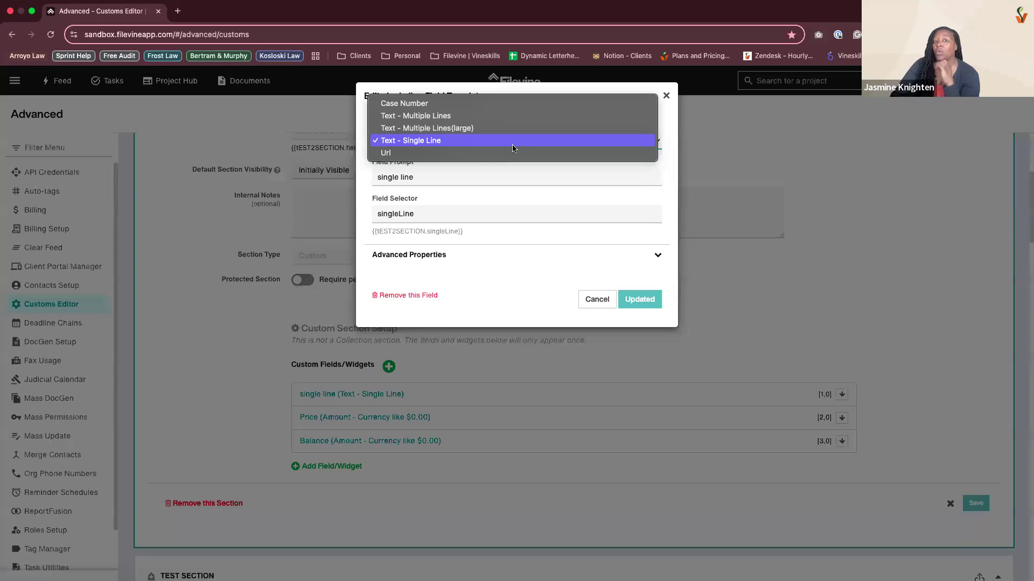
{"action": "left_click", "coordinate": [582, 303]}
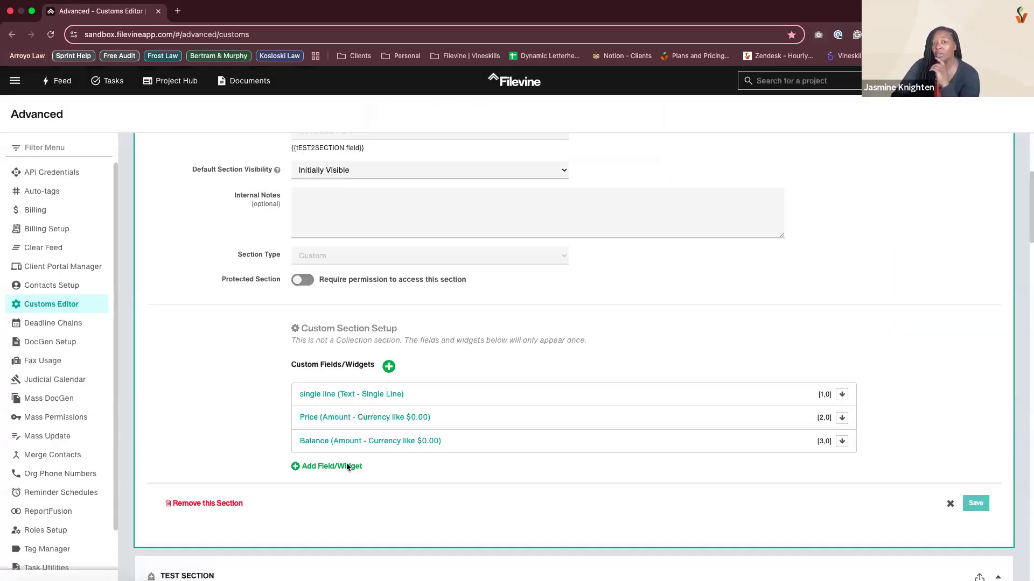
Start a new custom field of type Dropdown List with the prompt "List of Options"
{"action": "left_click", "coordinate": [346, 465]}
{"action": "left_click", "coordinate": [408, 176]}
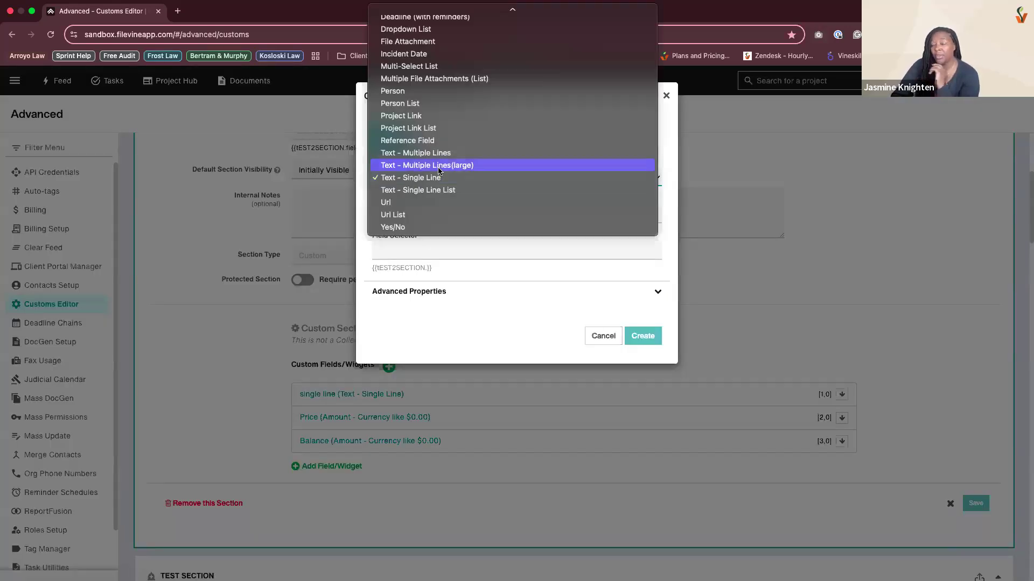
{"action": "scroll", "coordinate": [439, 161], "scroll_direction": "up", "scroll_amount": 2}
{"action": "scroll", "coordinate": [440, 143], "scroll_direction": "up", "scroll_amount": 3}
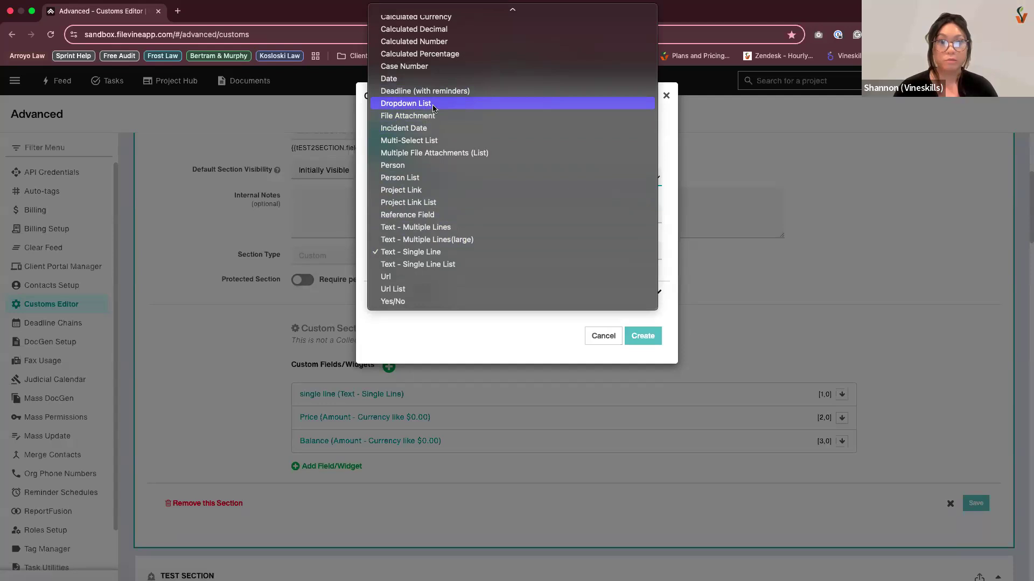
{"action": "left_click", "coordinate": [426, 105]}
{"action": "left_click", "coordinate": [425, 216]}
{"action": "type", "text": "List of Options"}
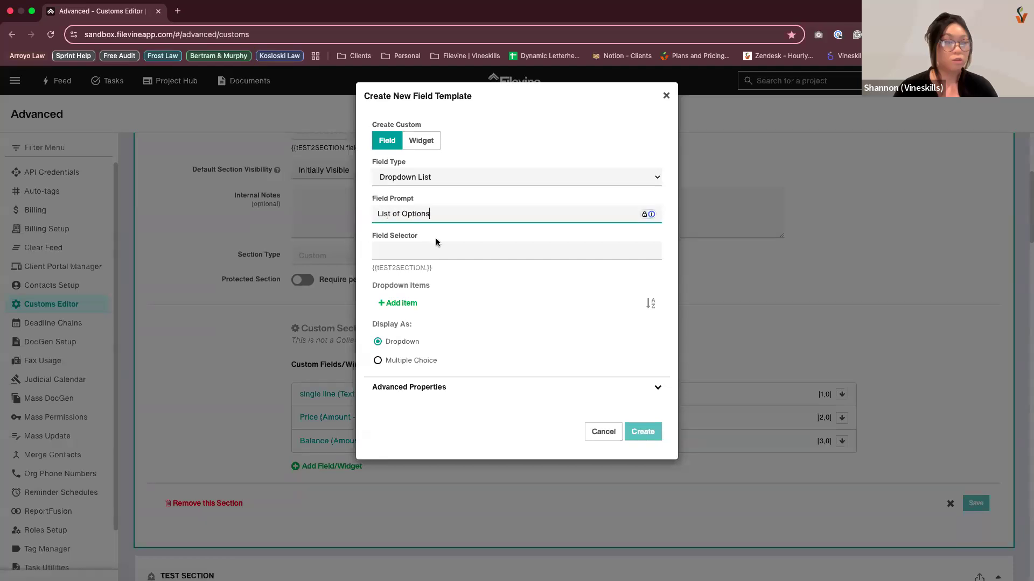
Add the items A, B and C to the List of Options dropdown
{"action": "left_click", "coordinate": [413, 311]}
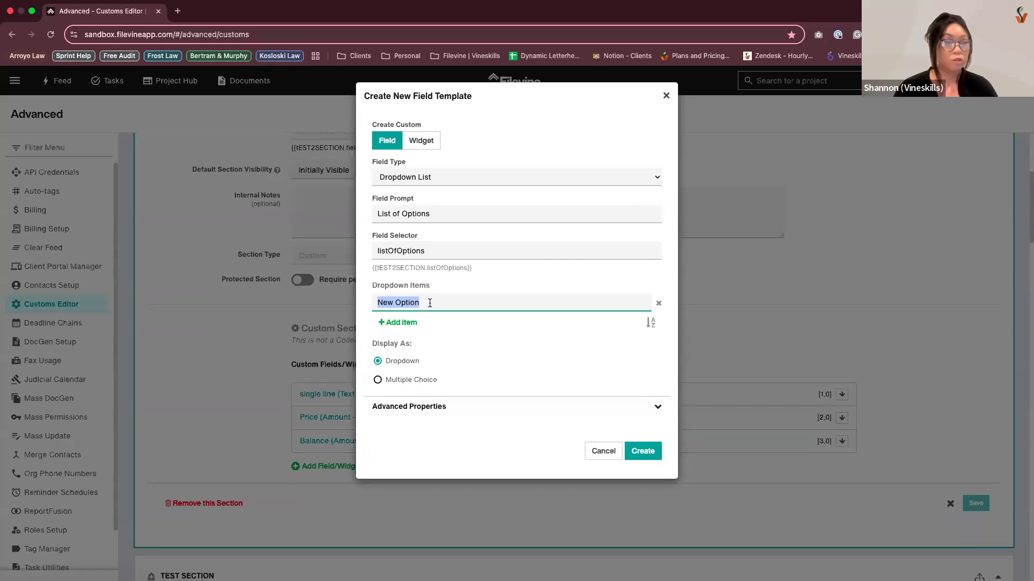
{"action": "type", "text": "A"}
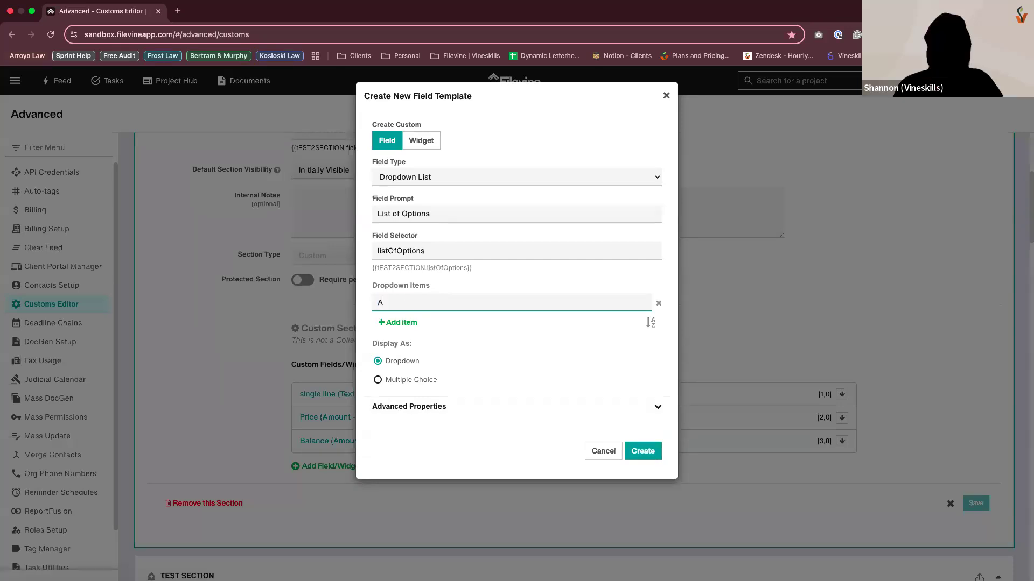
{"action": "key", "text": "Return"}
{"action": "type", "text": "B"}
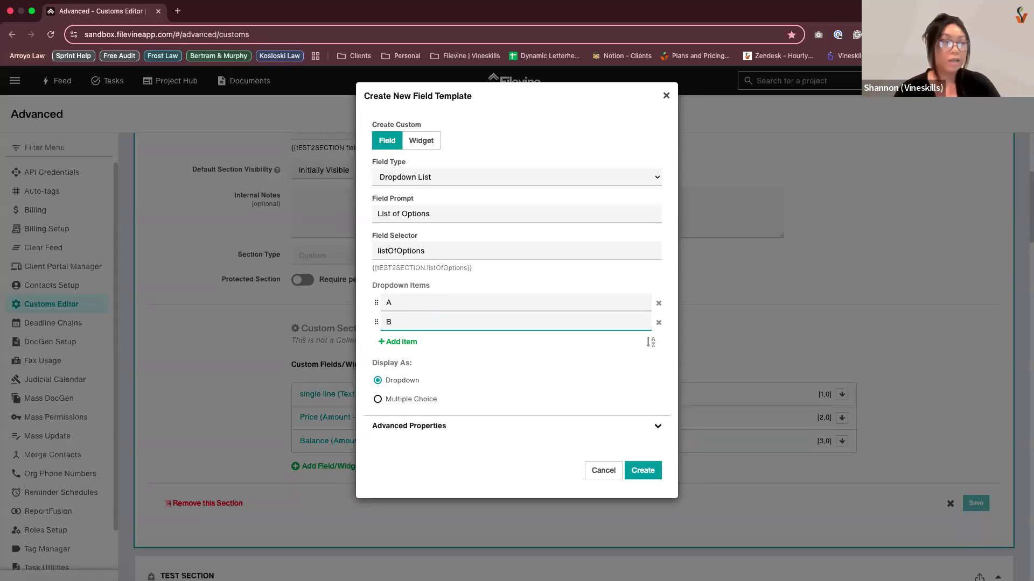
{"action": "left_click", "coordinate": [408, 343]}
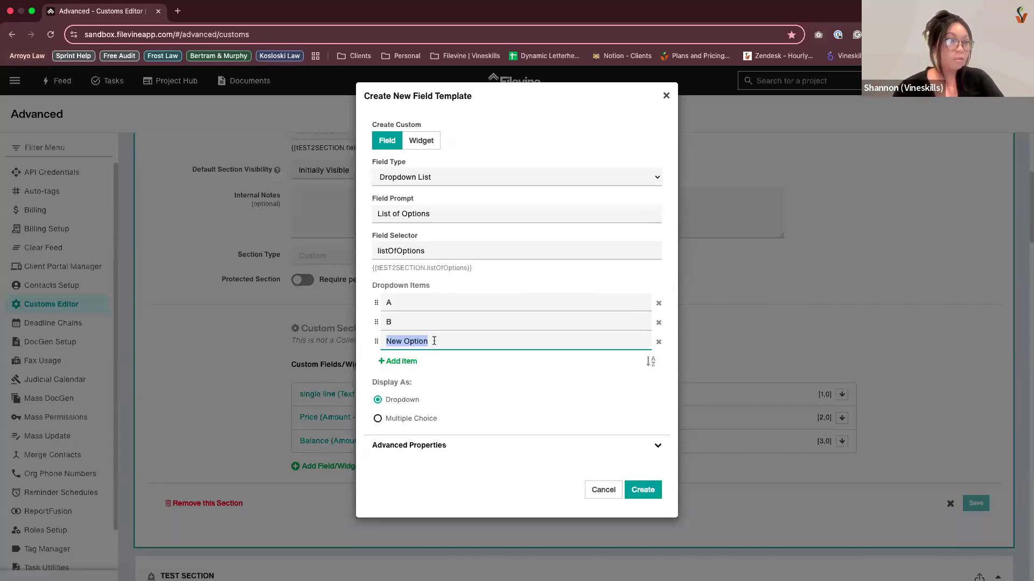
{"action": "type", "text": "C"}
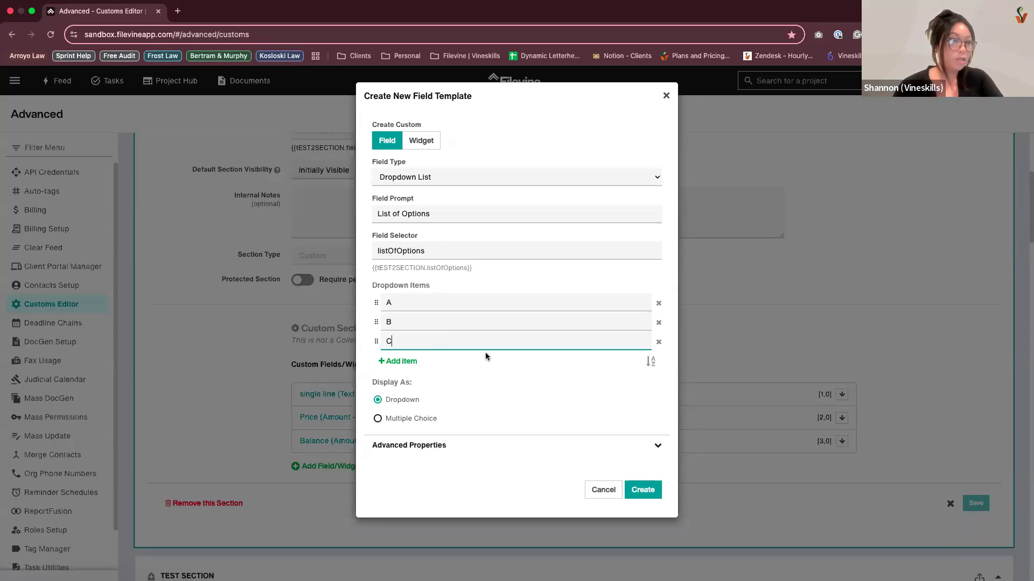
Add three more dropdown items to List of Options in the order E, G, D
{"action": "left_click", "coordinate": [416, 363]}
{"action": "type", "text": "E"}
{"action": "left_click", "coordinate": [422, 381]}
{"action": "type", "text": "G"}
{"action": "left_click", "coordinate": [408, 402]}
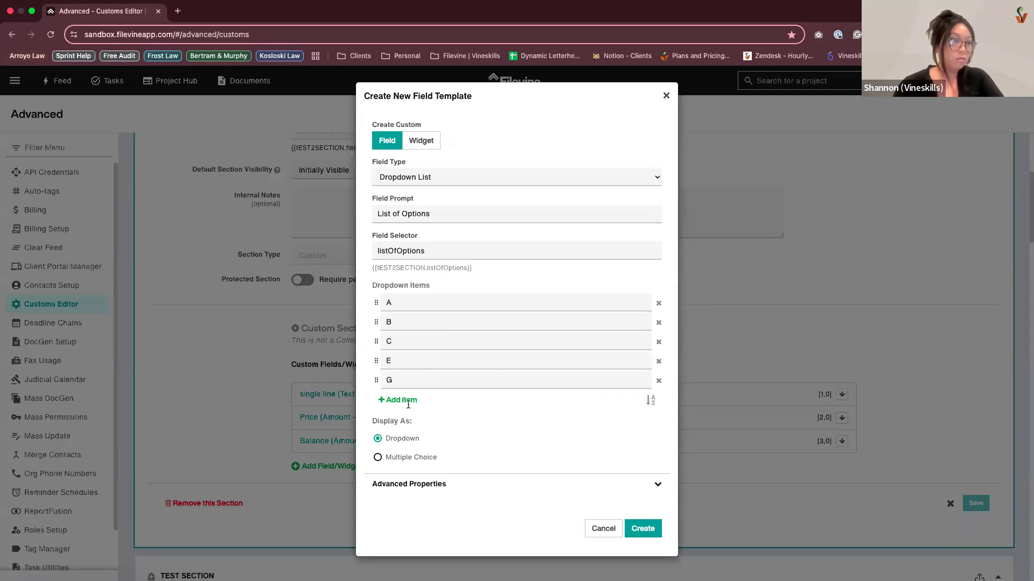
{"action": "type", "text": "D"}
Remove the surplus "New Option" item from the dropdown items and create the List of Options field
{"action": "left_click", "coordinate": [399, 419]}
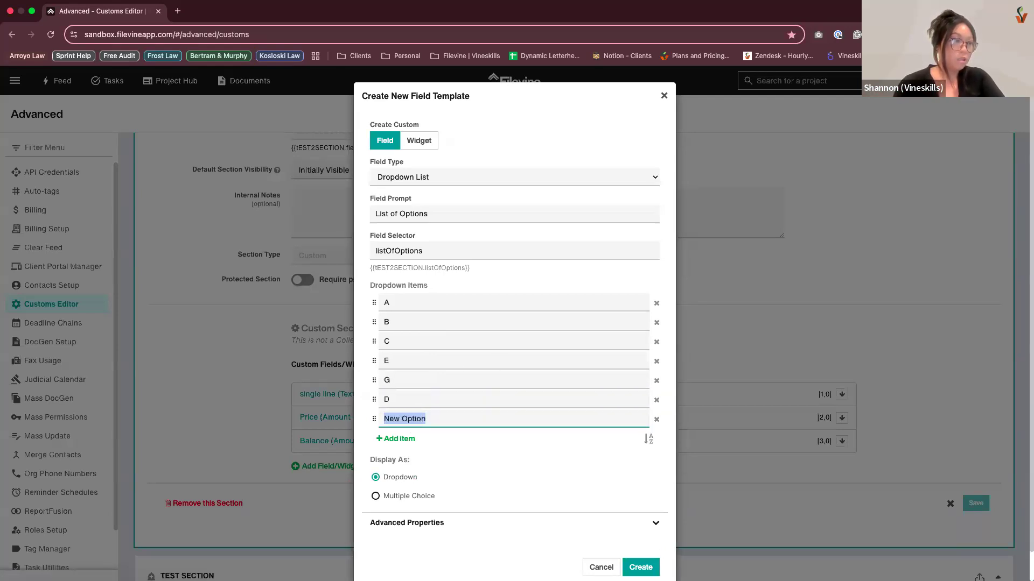
{"action": "left_click", "coordinate": [657, 420]}
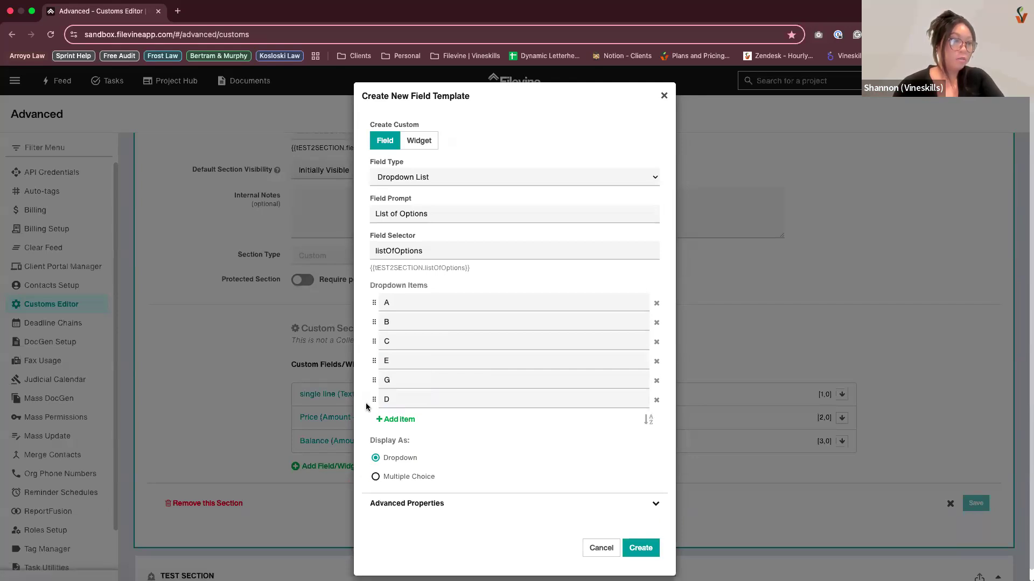
{"action": "left_click_drag", "start_coordinate": [374, 399], "coordinate": [648, 428]}
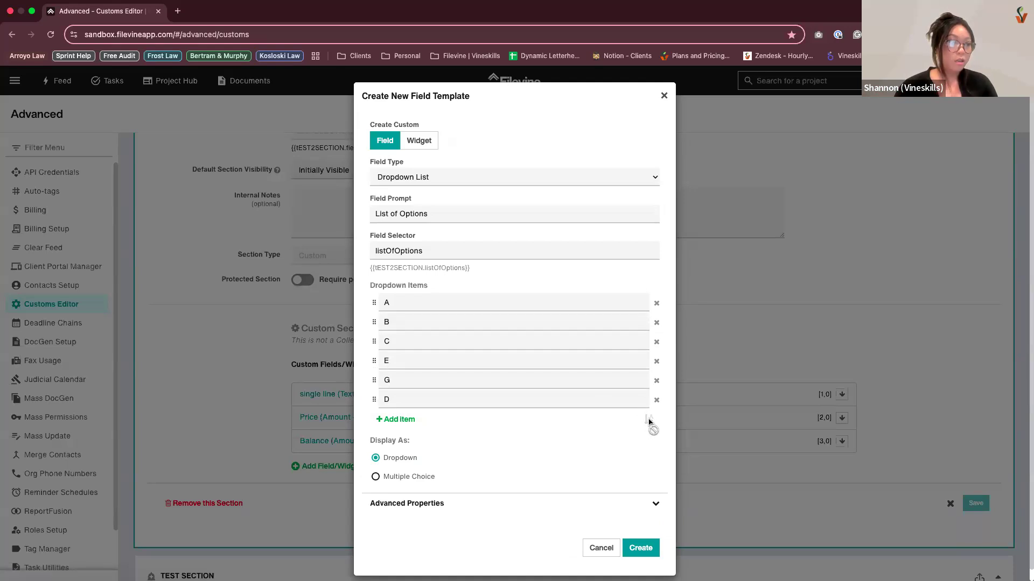
{"action": "left_click", "coordinate": [636, 548]}
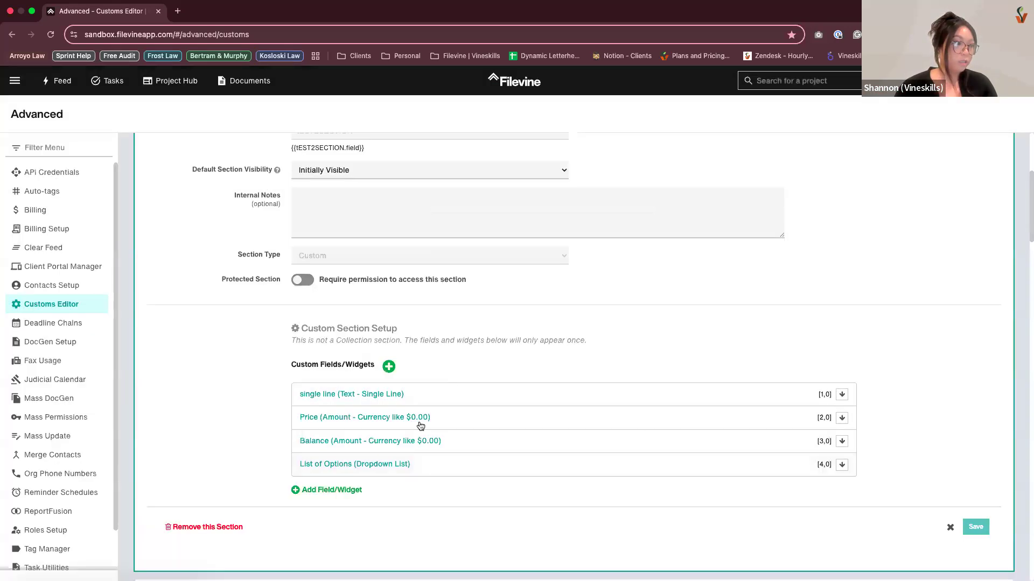
Reopen the List of Options field, sort its dropdown items alphabetically, and update the field
{"action": "left_click", "coordinate": [407, 467]}
{"action": "left_click", "coordinate": [651, 381]}
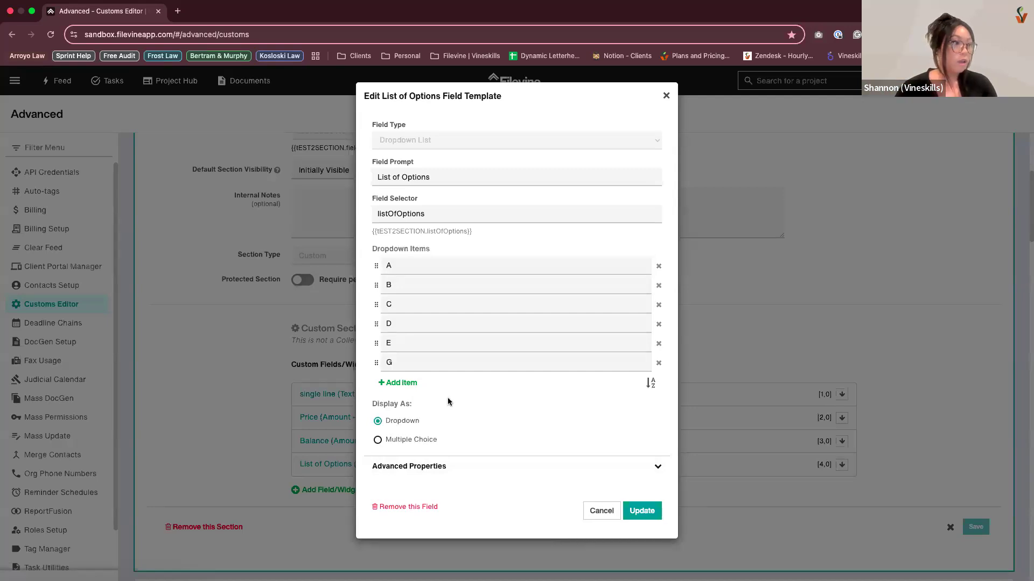
{"action": "left_click", "coordinate": [639, 509]}
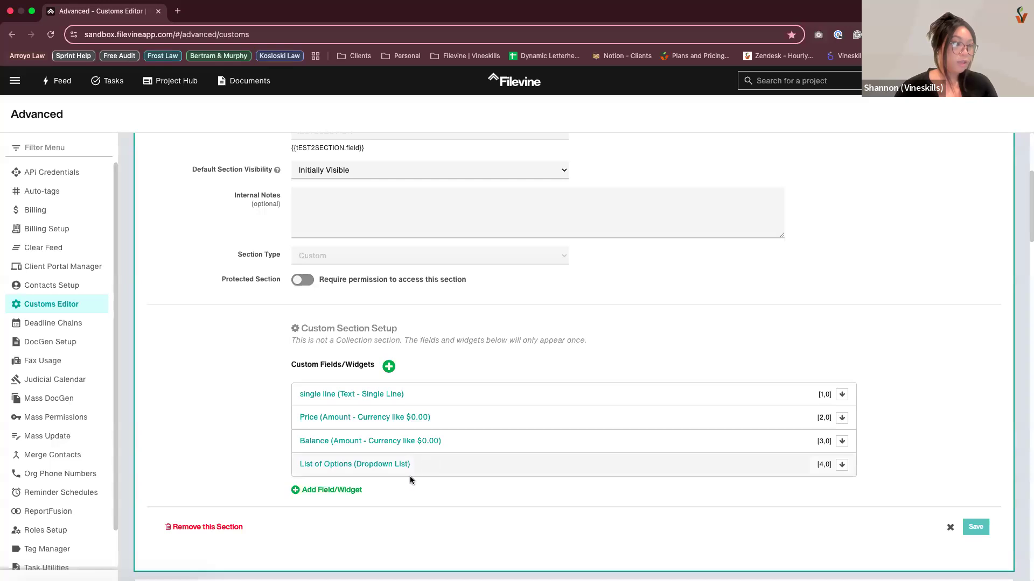
Try the Multiple Choice display for List of Options, switch it back to Dropdown, and close the field
{"action": "left_click", "coordinate": [439, 476]}
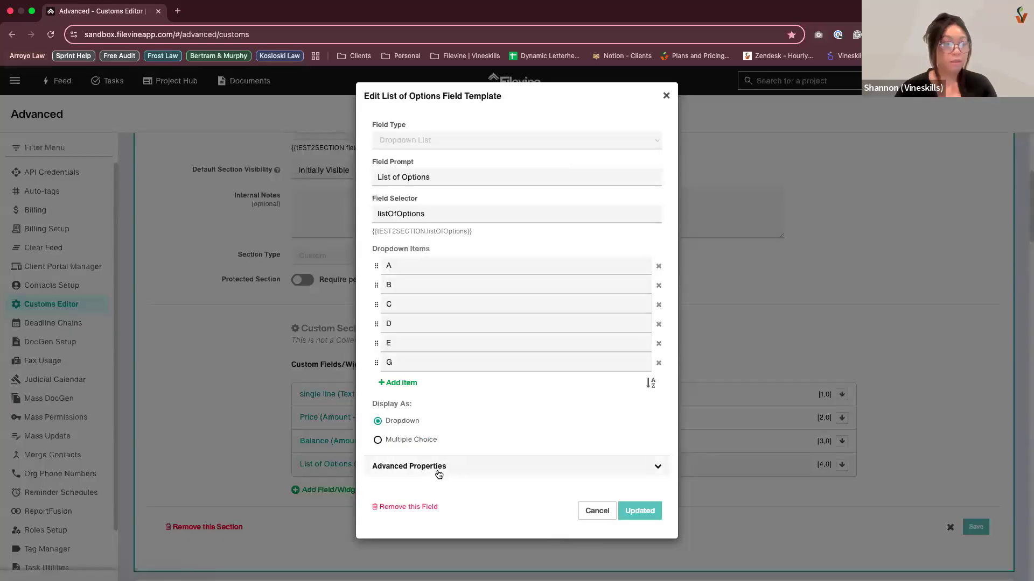
{"action": "left_click", "coordinate": [396, 443]}
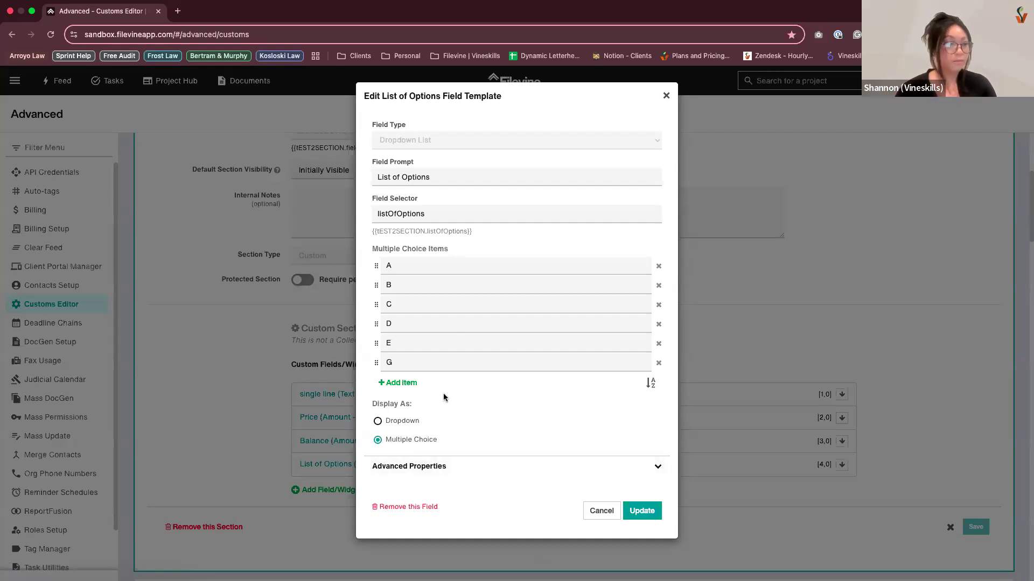
{"action": "left_click", "coordinate": [405, 421]}
{"action": "left_click", "coordinate": [647, 510]}
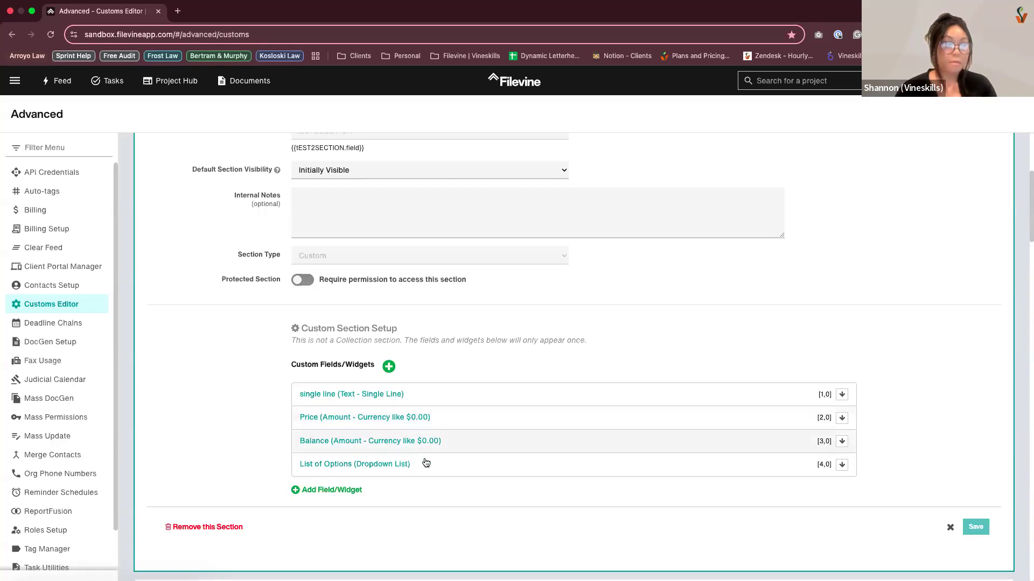
Start a new Calculated Currency field in TEST 2 SECTION with the field prompt Total
{"action": "left_click", "coordinate": [346, 491]}
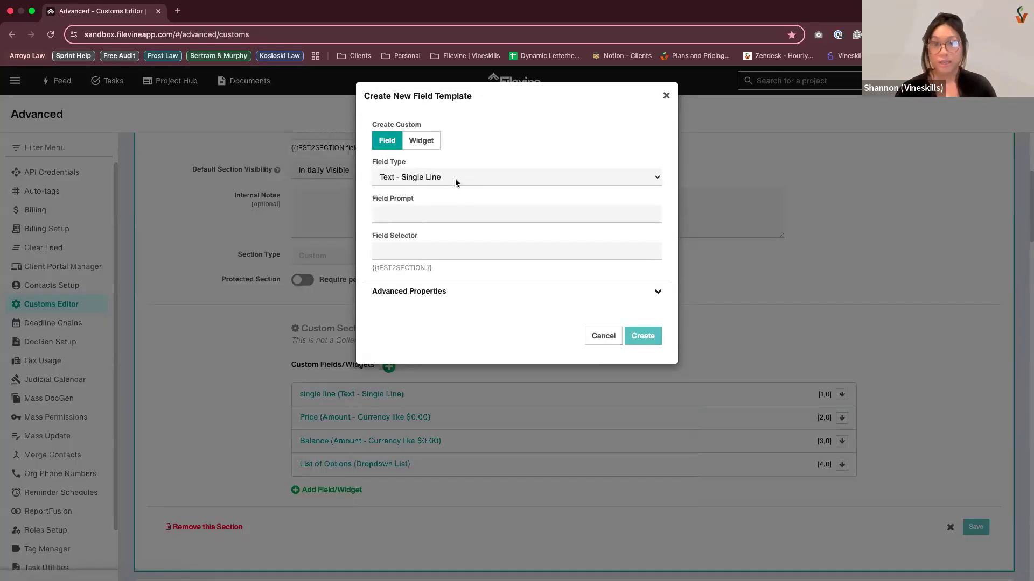
{"action": "left_click", "coordinate": [496, 178]}
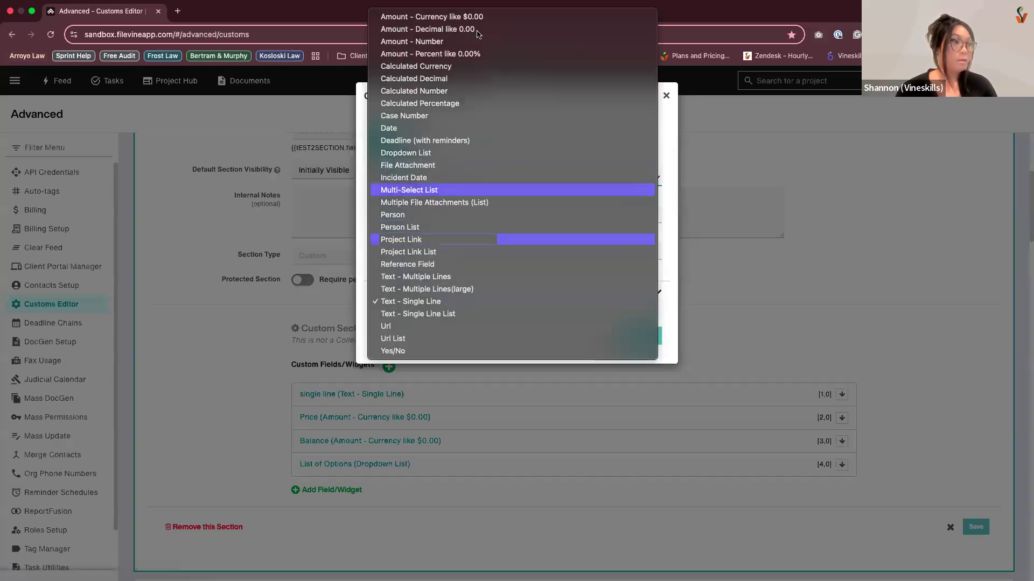
{"action": "left_click", "coordinate": [444, 68]}
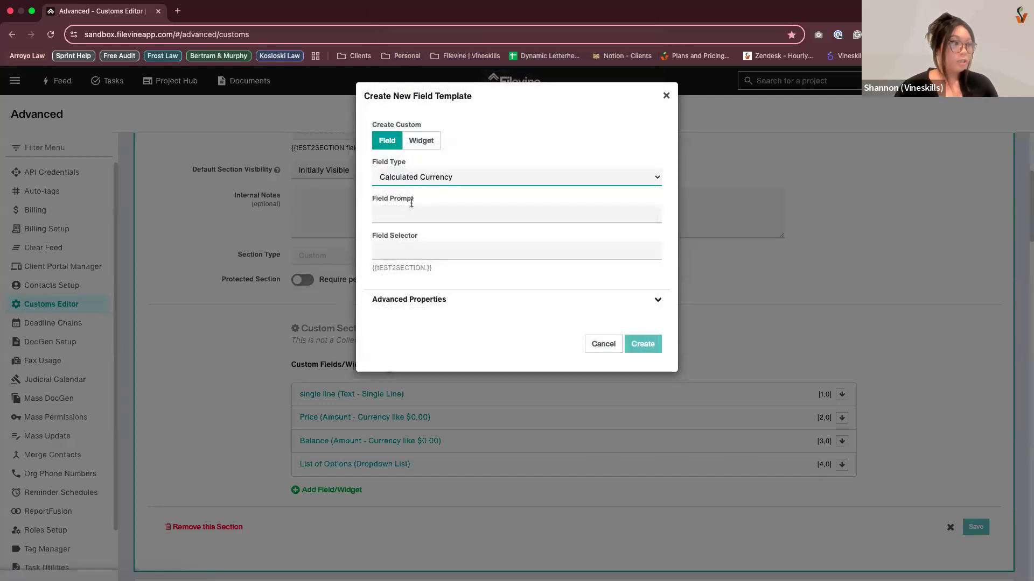
{"action": "left_click", "coordinate": [410, 213]}
{"action": "type", "text": "Total"}
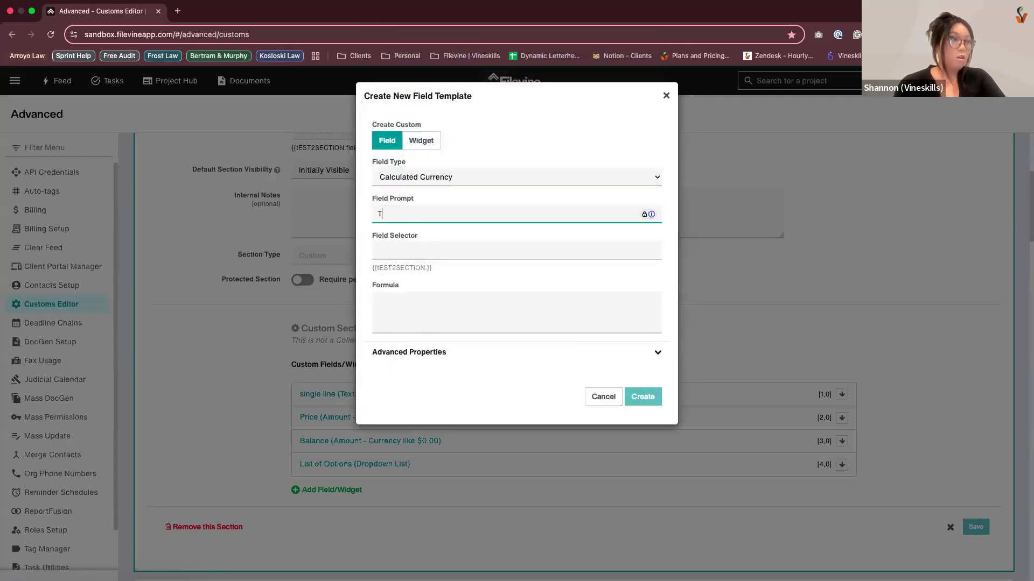
Set the Total field's formula to price minus balance, using the section's field selectors, and create the field
{"action": "left_click", "coordinate": [428, 311]}
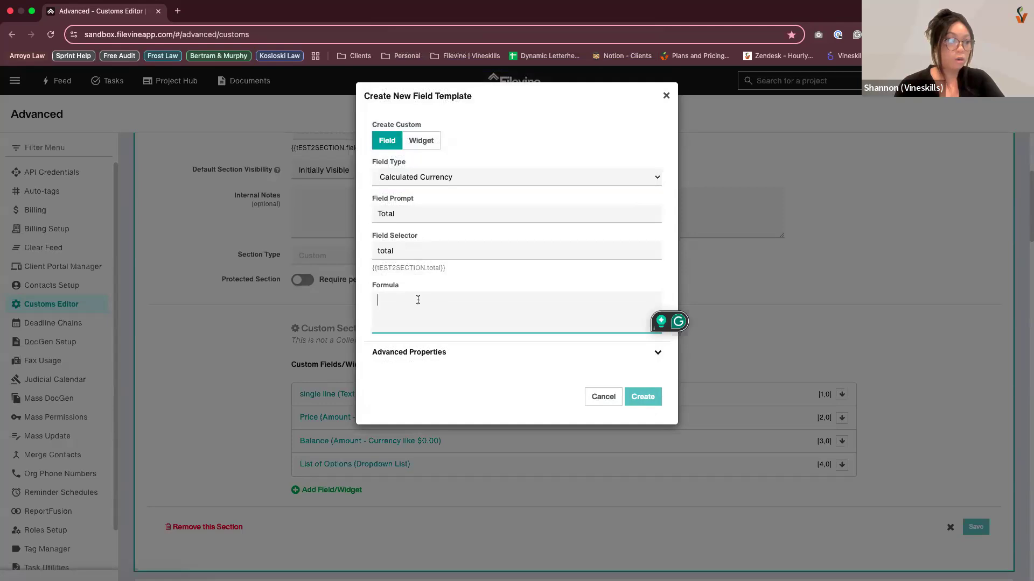
{"action": "type", "text": "price"}
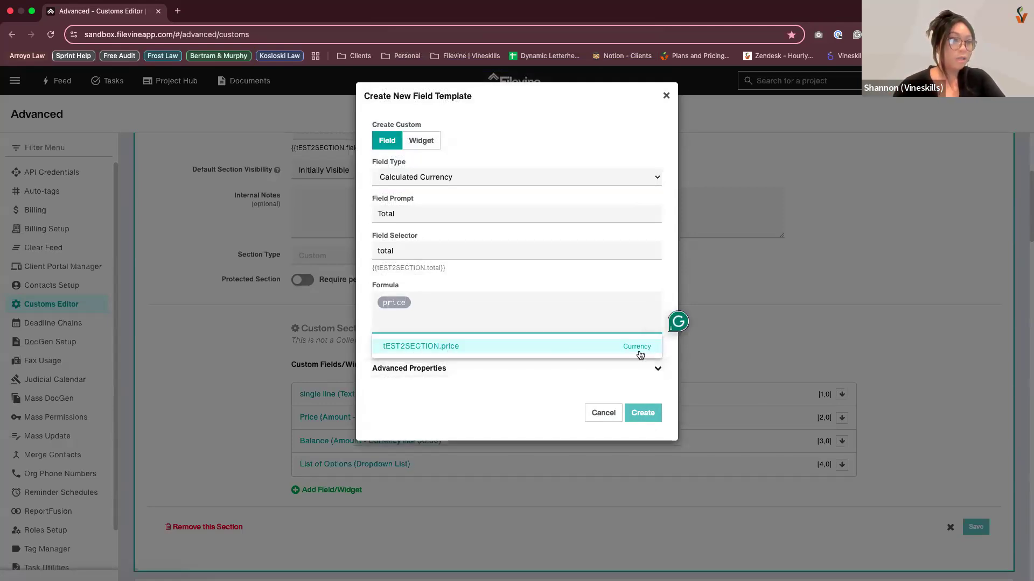
{"action": "left_click", "coordinate": [474, 346]}
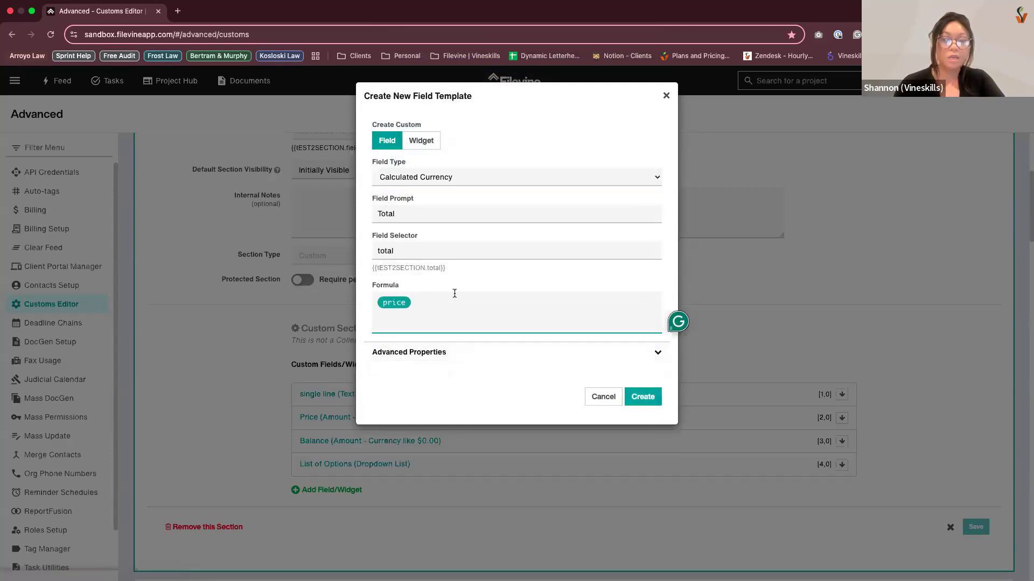
{"action": "type", "text": "-"}
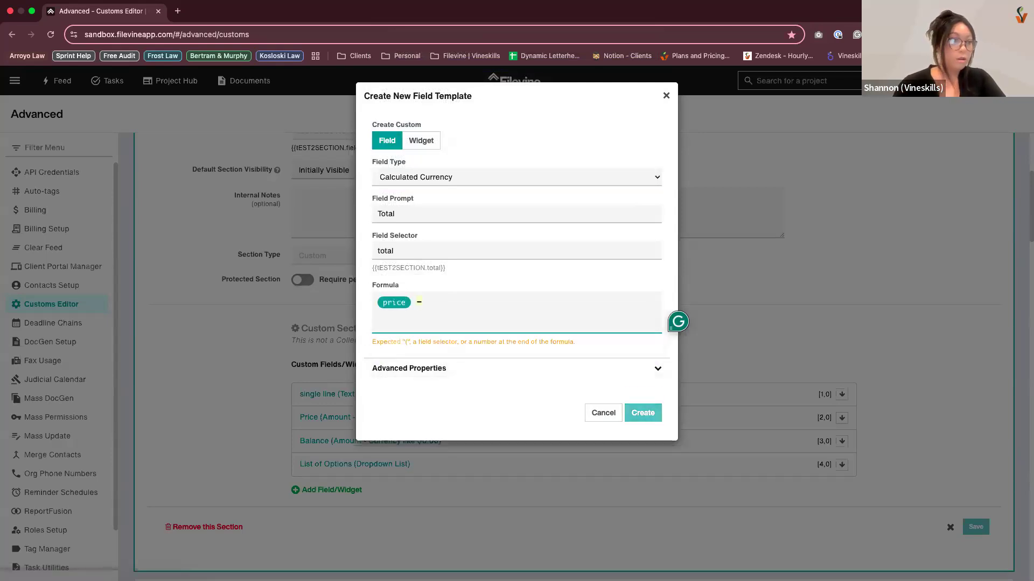
{"action": "type", "text": "b"}
{"action": "left_click", "coordinate": [504, 351]}
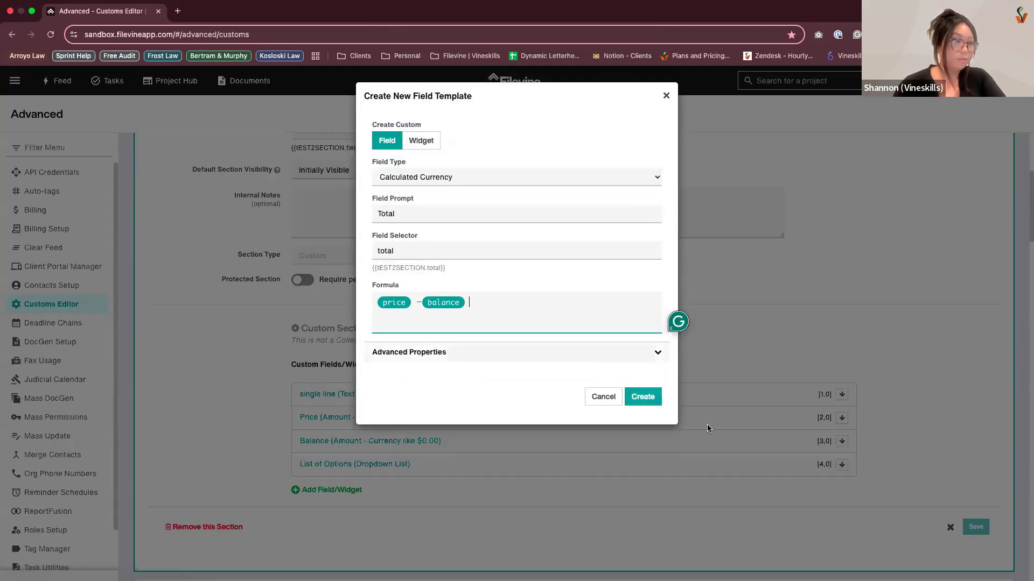
{"action": "left_click", "coordinate": [640, 401]}
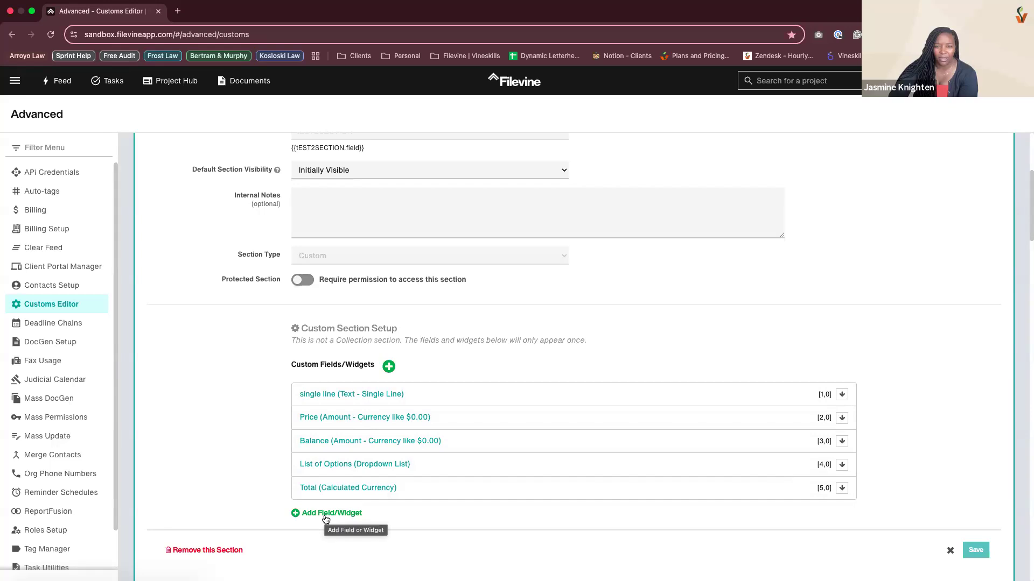
Open the Balance field to check which field types it can be changed to, and close it without changes
{"action": "left_click", "coordinate": [331, 441]}
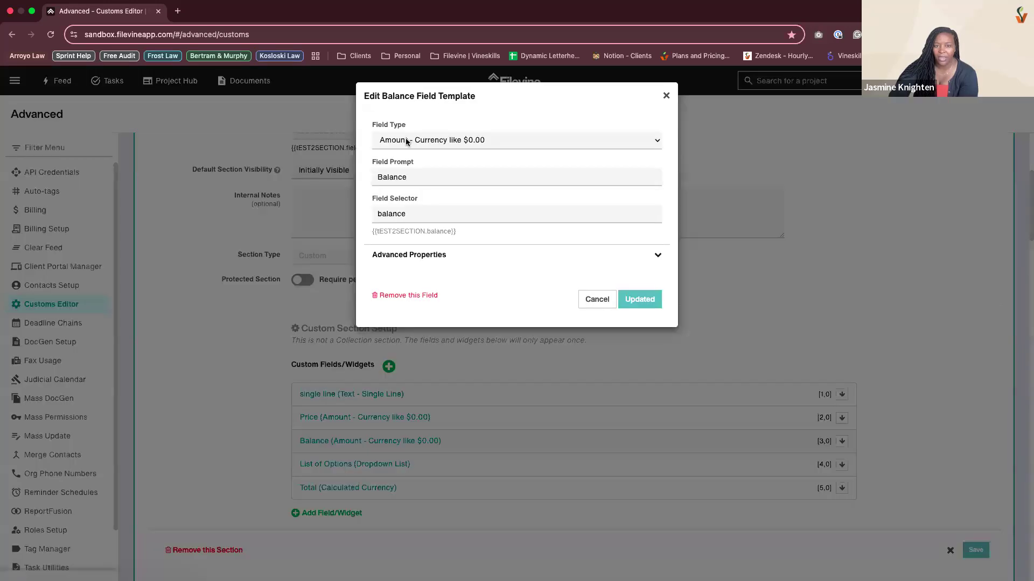
{"action": "left_click", "coordinate": [406, 140]}
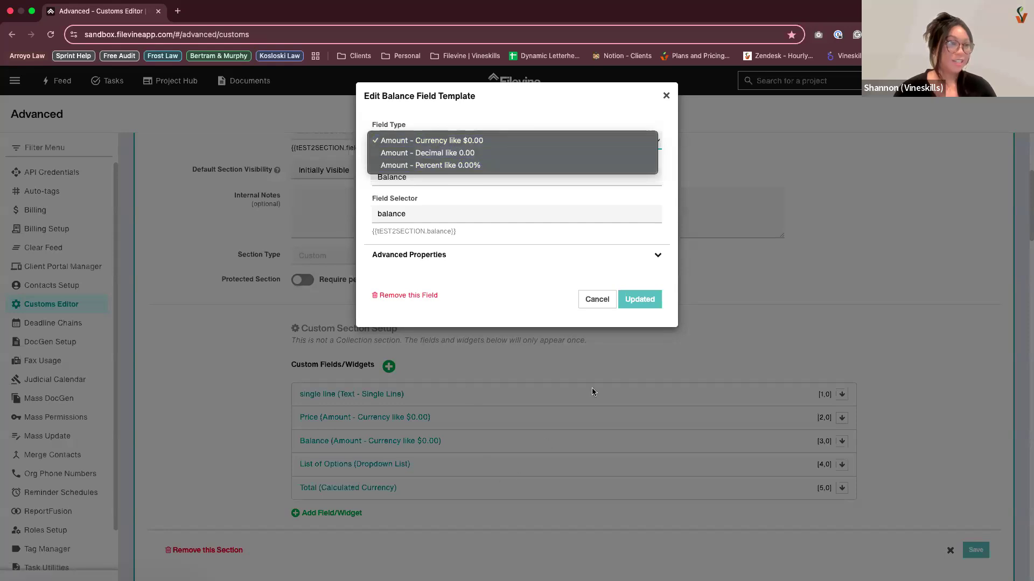
{"action": "left_click", "coordinate": [584, 301]}
{"action": "left_click", "coordinate": [586, 299]}
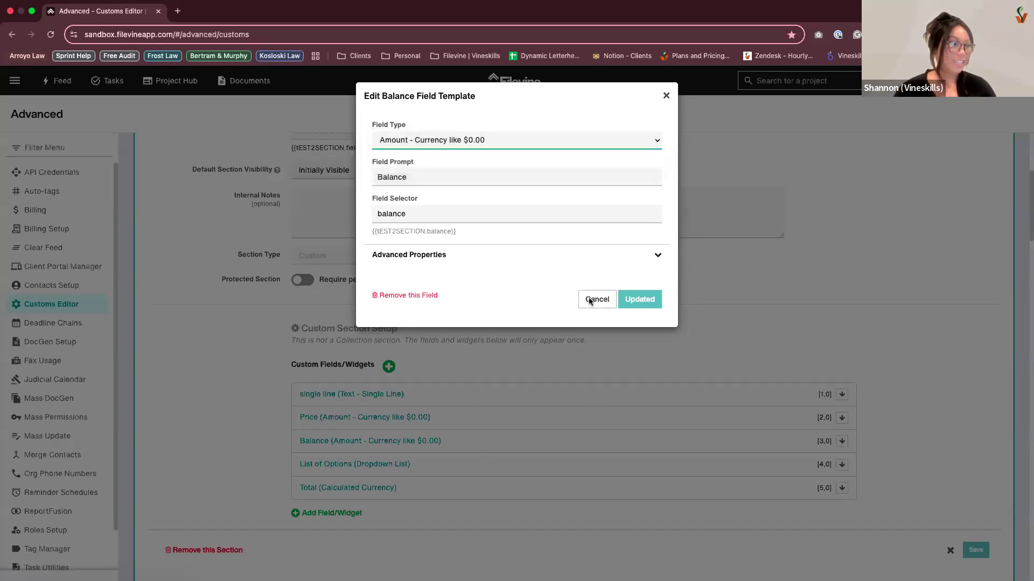
Examine the reminder schedules offered for a new Deadline (with reminders) field, and close the template without creating it
{"action": "left_click", "coordinate": [311, 513]}
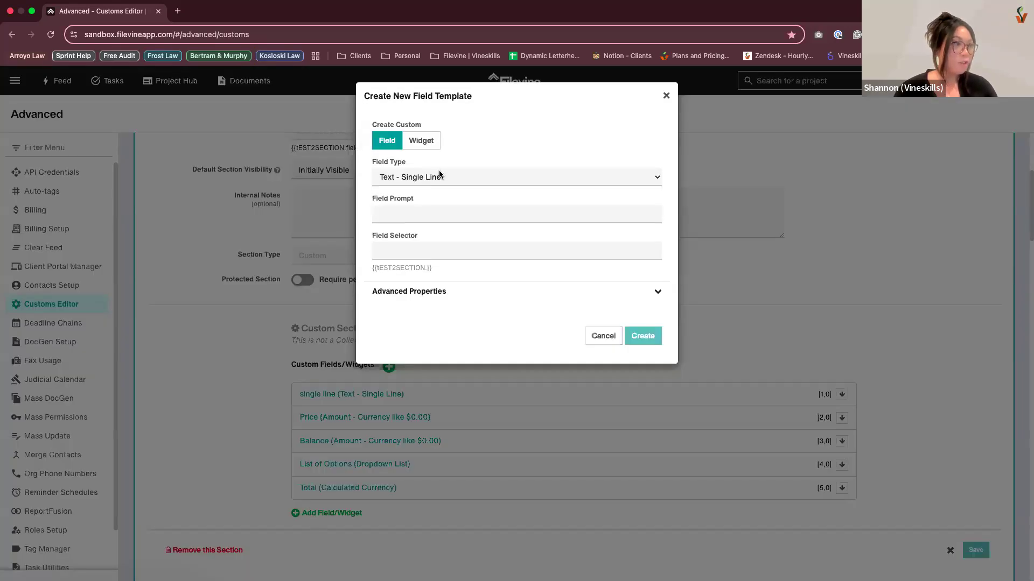
{"action": "left_click", "coordinate": [439, 173]}
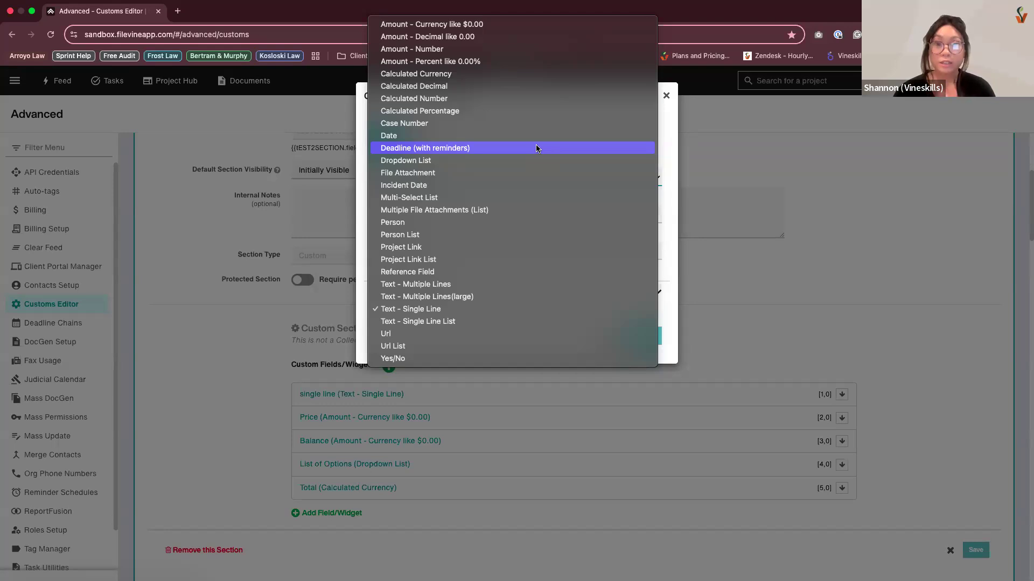
{"action": "left_click", "coordinate": [505, 151]}
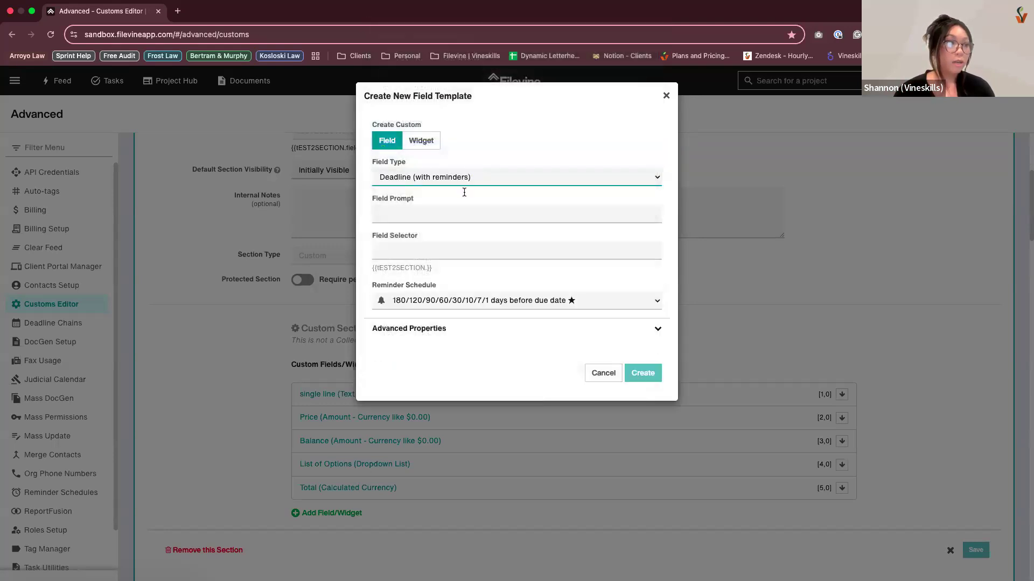
{"action": "left_click", "coordinate": [636, 300]}
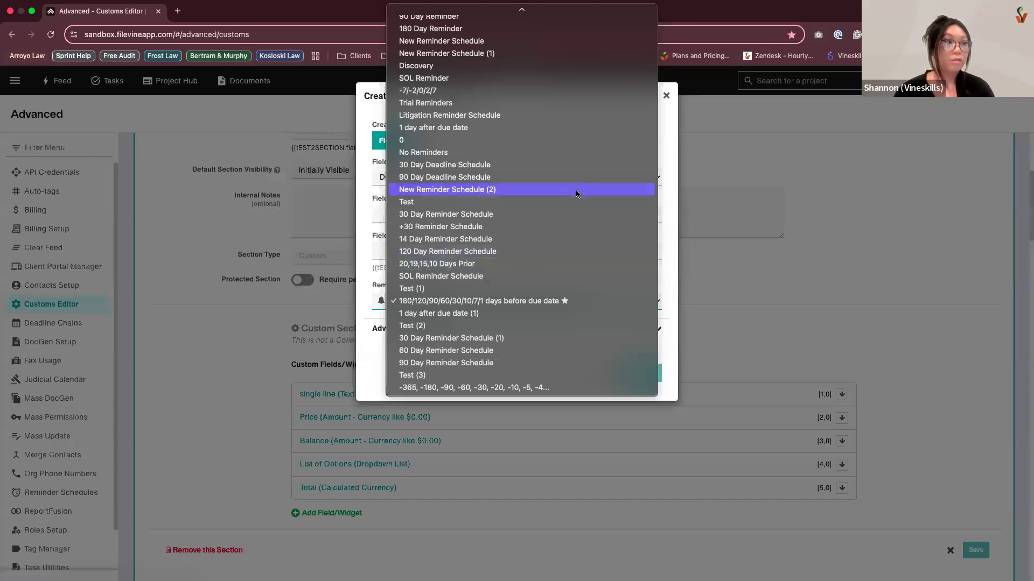
{"action": "scroll", "coordinate": [576, 195], "scroll_direction": "up", "scroll_amount": 3}
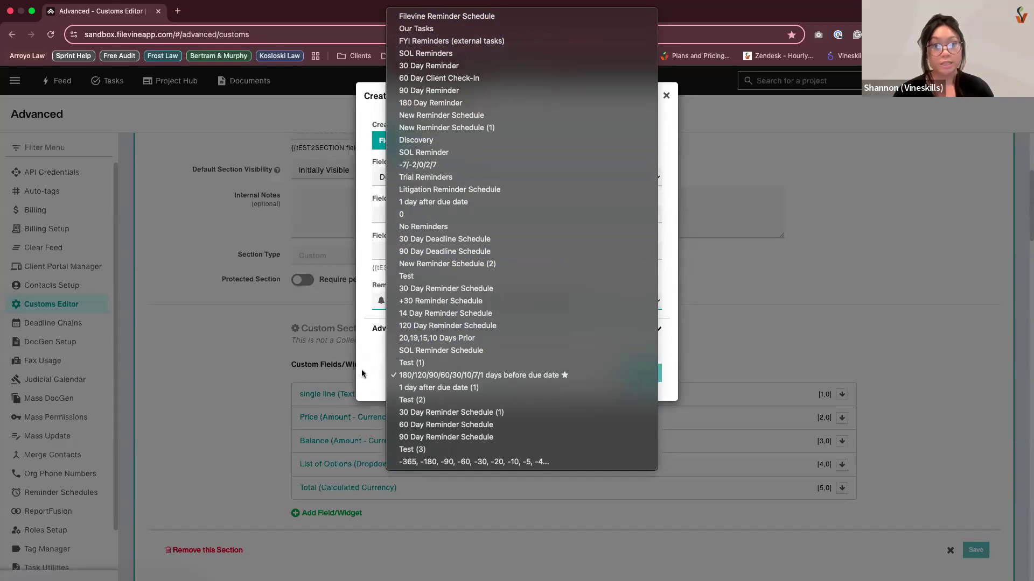
{"action": "left_click", "coordinate": [362, 374]}
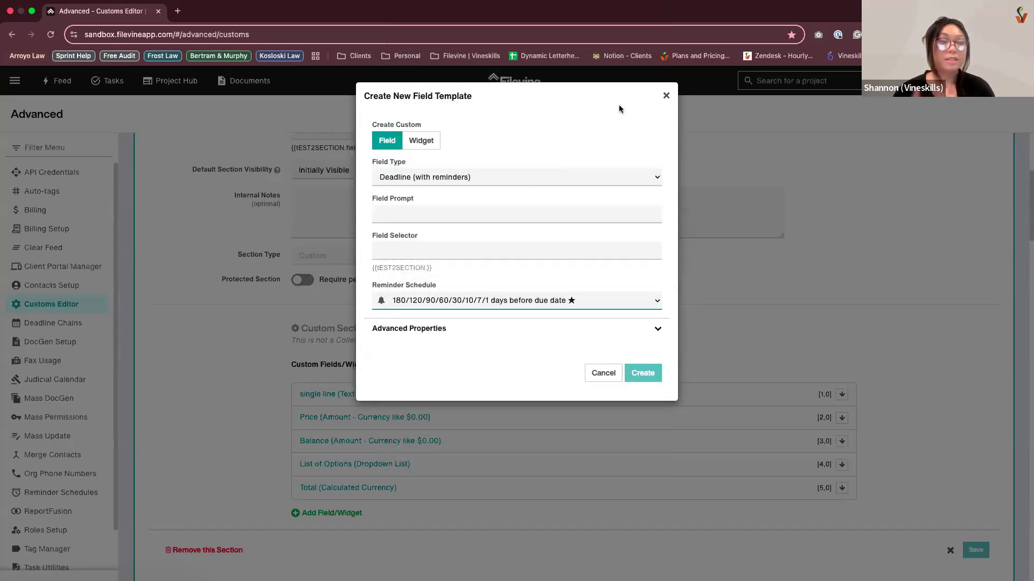
{"action": "left_click", "coordinate": [659, 100]}
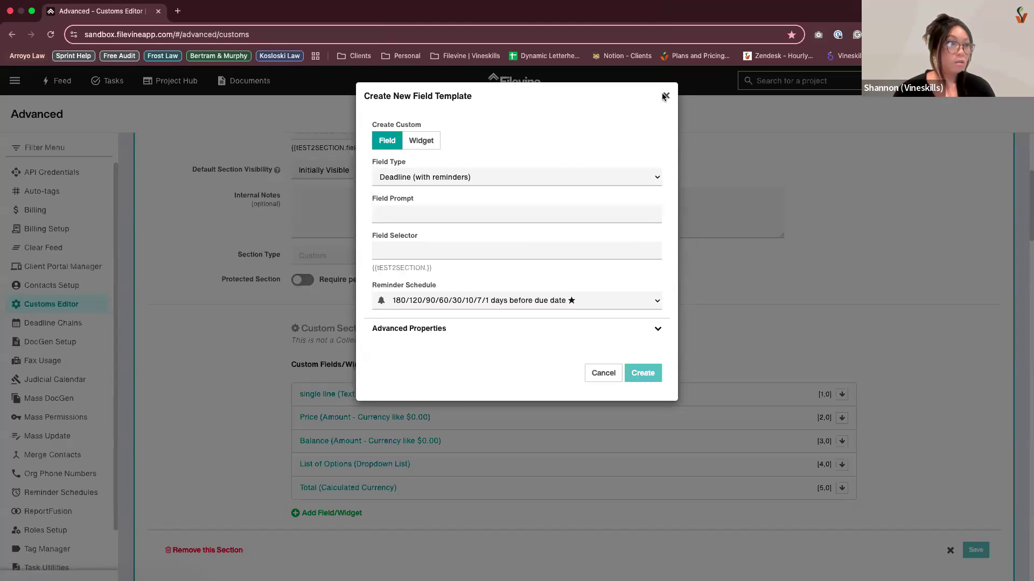
{"action": "left_click", "coordinate": [666, 95]}
Start a new field of type File Attachment in TEST 2 SECTION
{"action": "left_click", "coordinate": [323, 513]}
{"action": "left_click", "coordinate": [411, 179]}
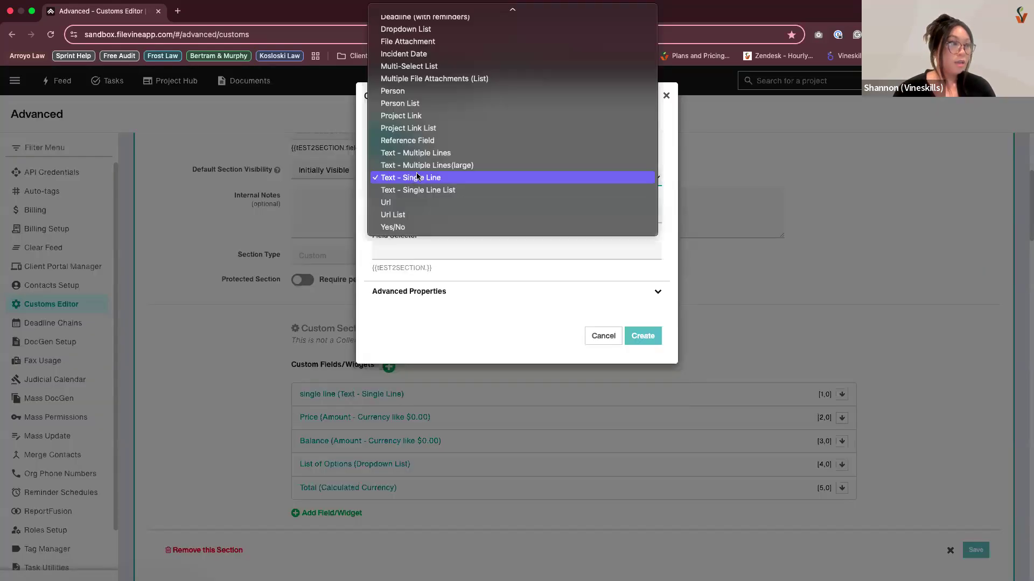
{"action": "scroll", "coordinate": [420, 172], "scroll_direction": "up", "scroll_amount": 3}
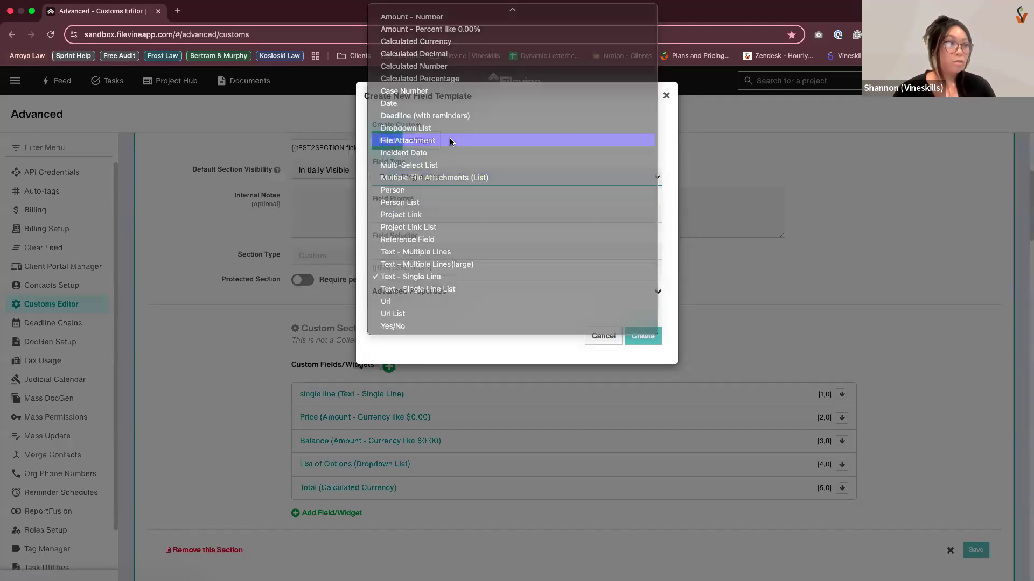
{"action": "left_click", "coordinate": [450, 140]}
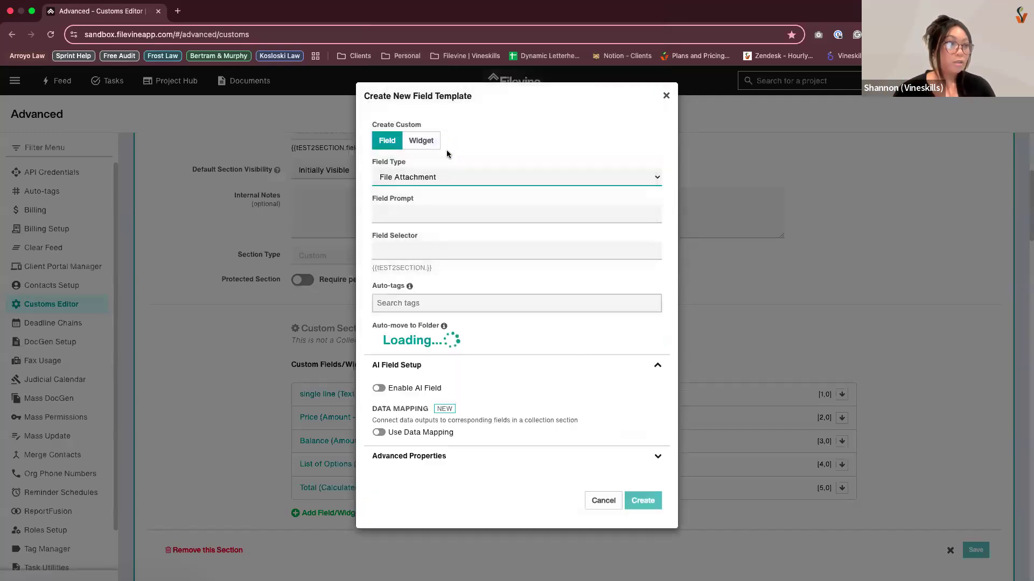
Try a new #highimportance auto-tag and view the auto-move folder choices for the File Attachment field, and cancel its creation
{"action": "left_click", "coordinate": [395, 303]}
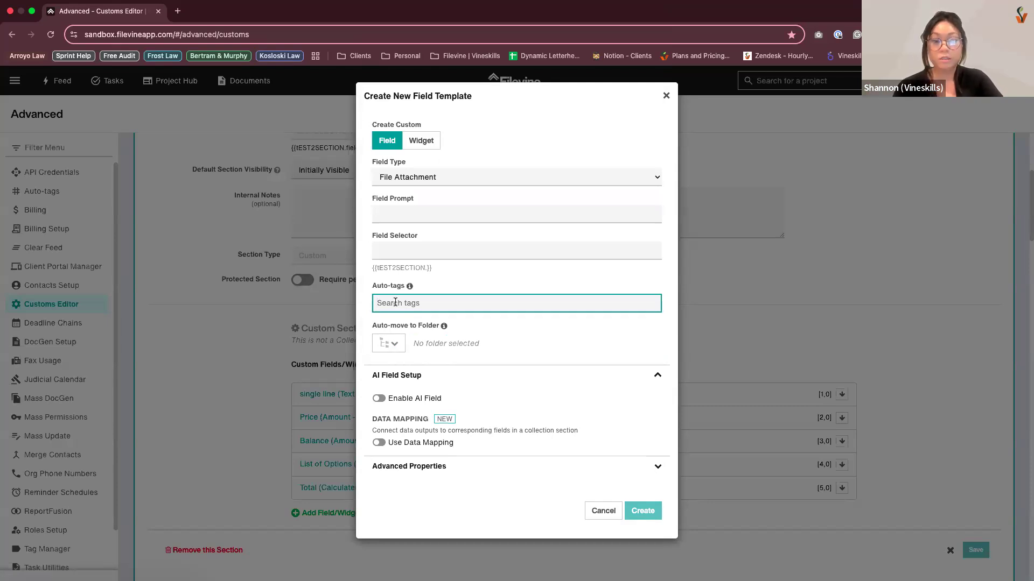
{"action": "type", "text": "#"}
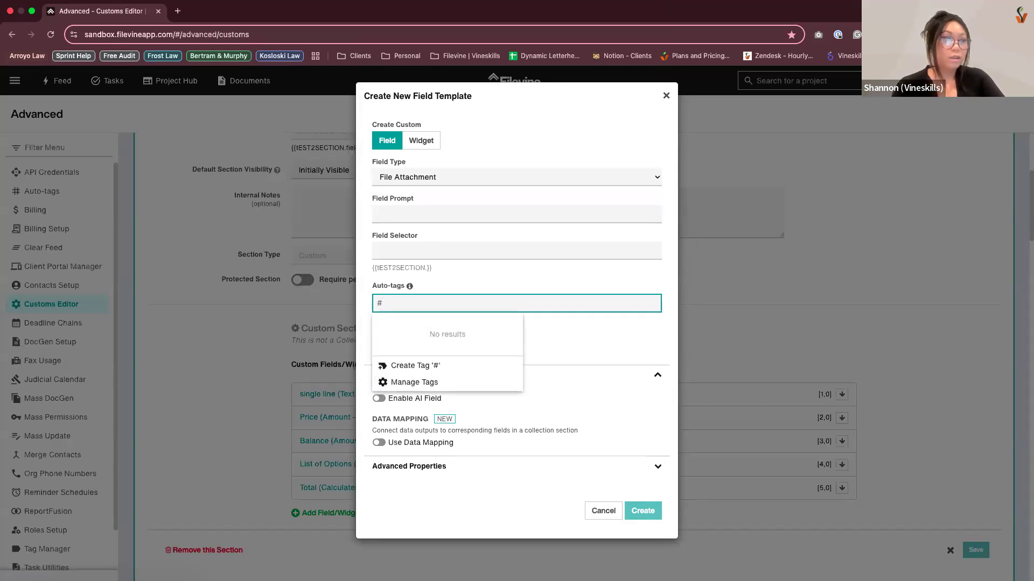
{"action": "type", "text": "high"}
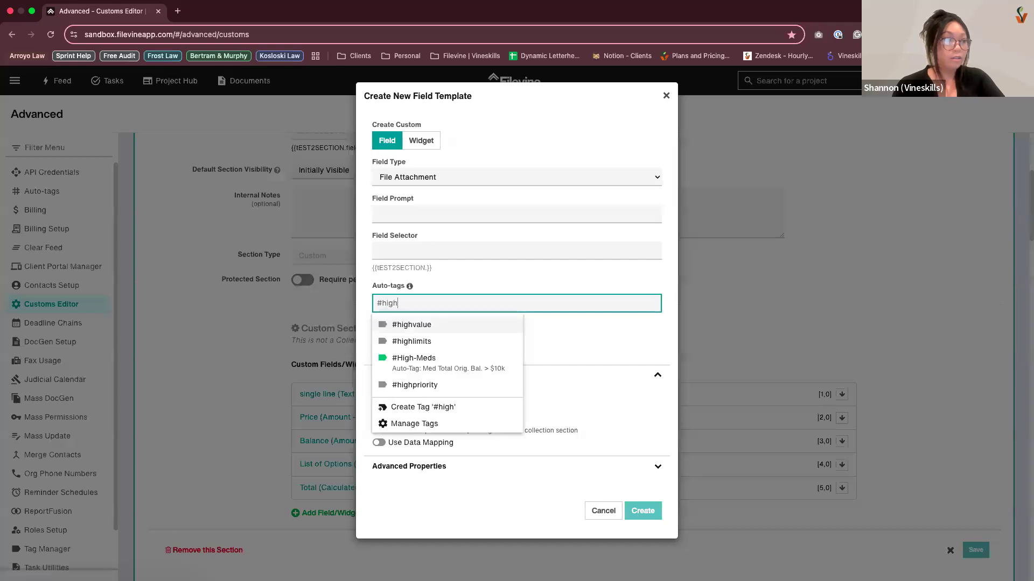
{"action": "type", "text": "importance"}
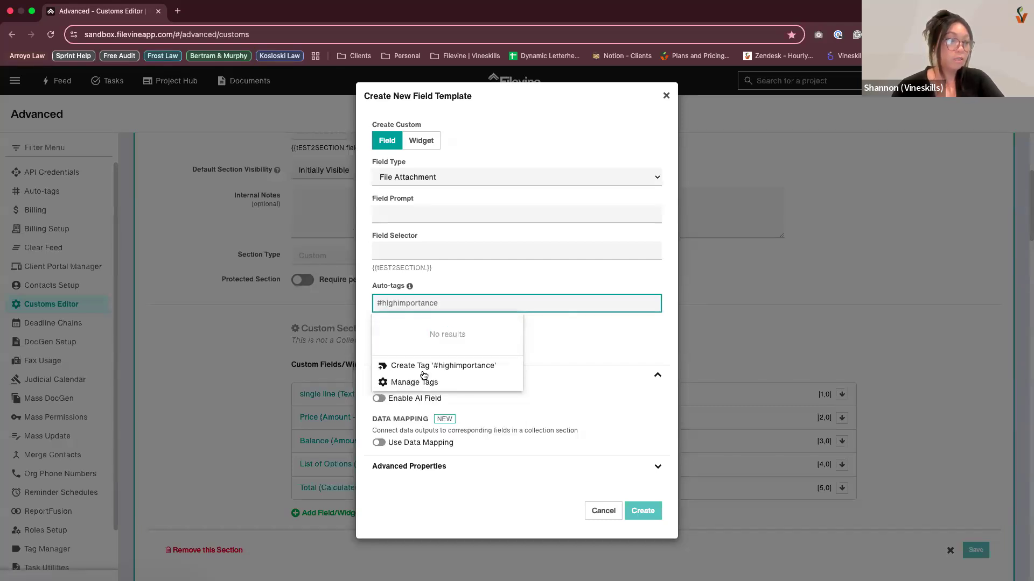
{"action": "left_click", "coordinate": [425, 368]}
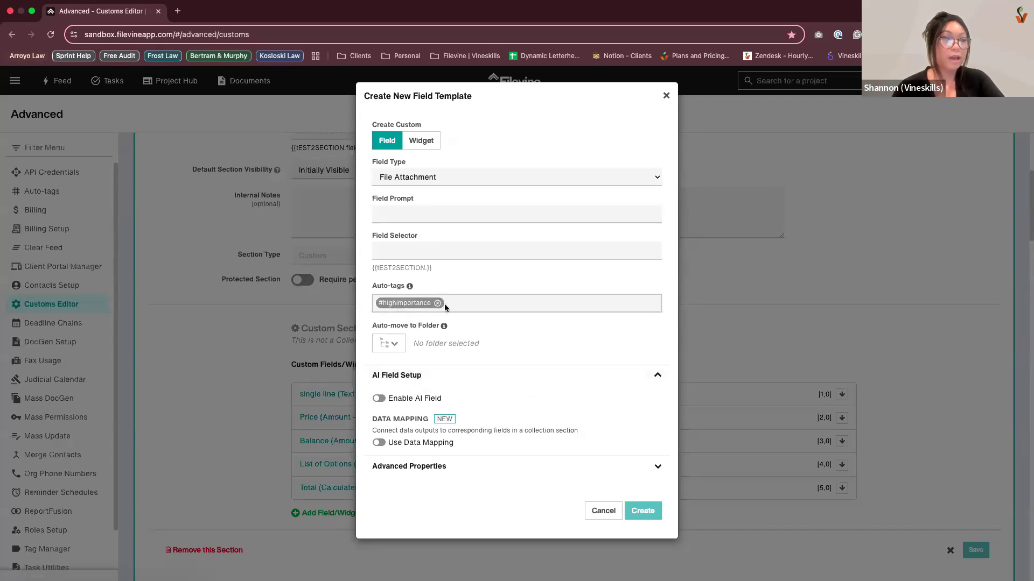
{"action": "left_click", "coordinate": [389, 349]}
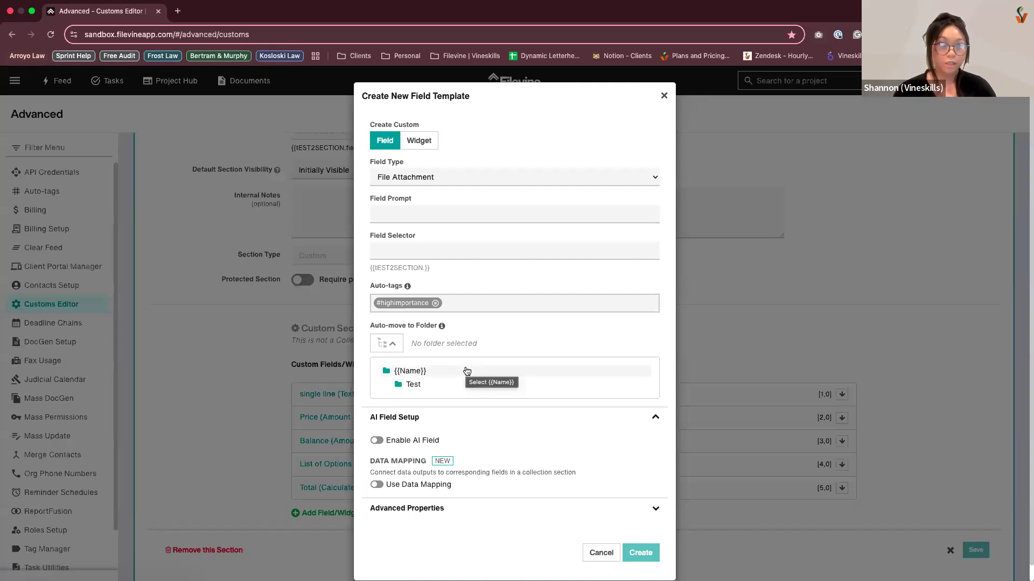
{"action": "left_click", "coordinate": [597, 553]}
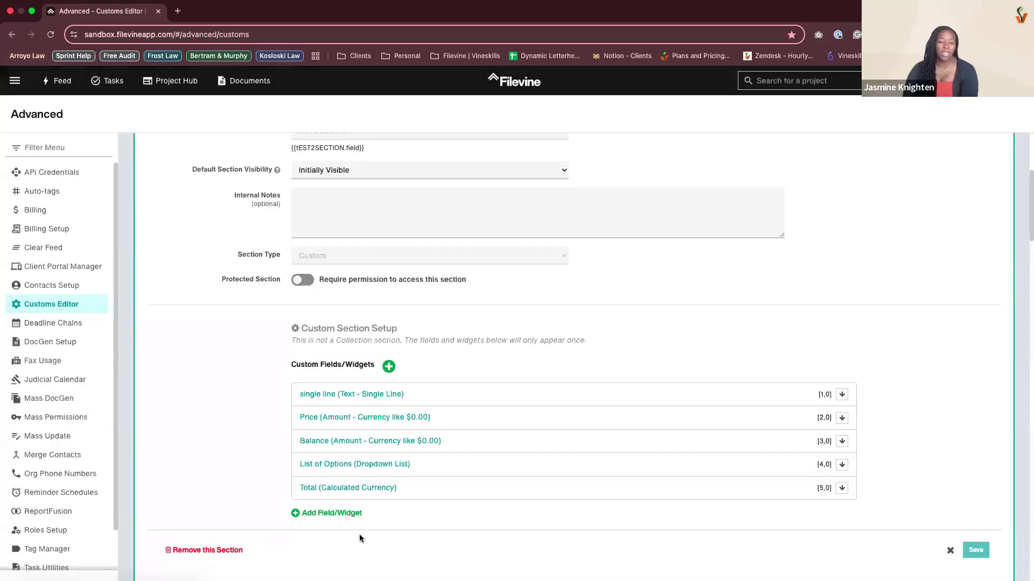
Start a new field in TEST 2 SECTION and view the settings offered for the Multiple File Attachments (List) type
{"action": "left_click", "coordinate": [331, 513]}
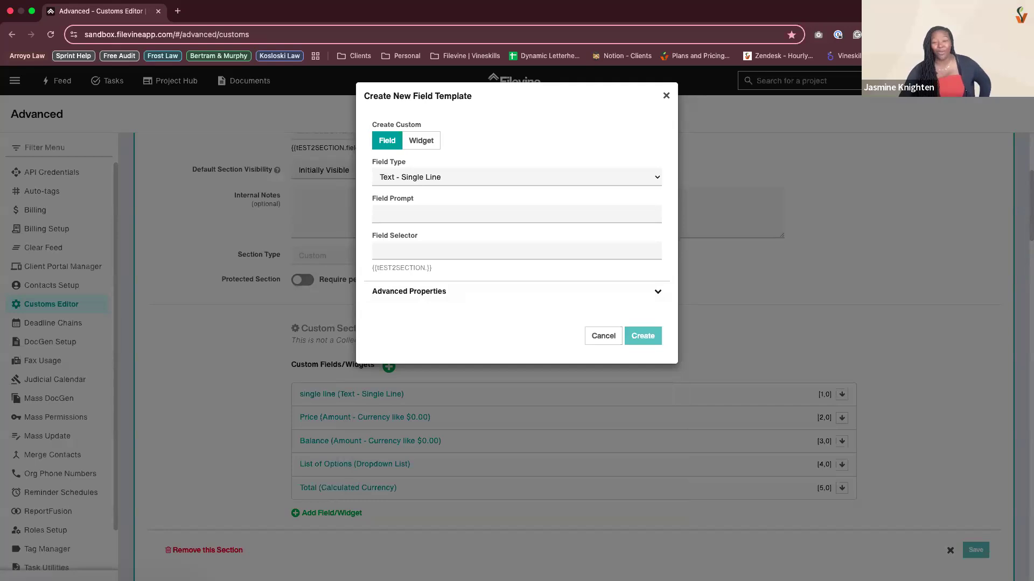
{"action": "left_click", "coordinate": [506, 181]}
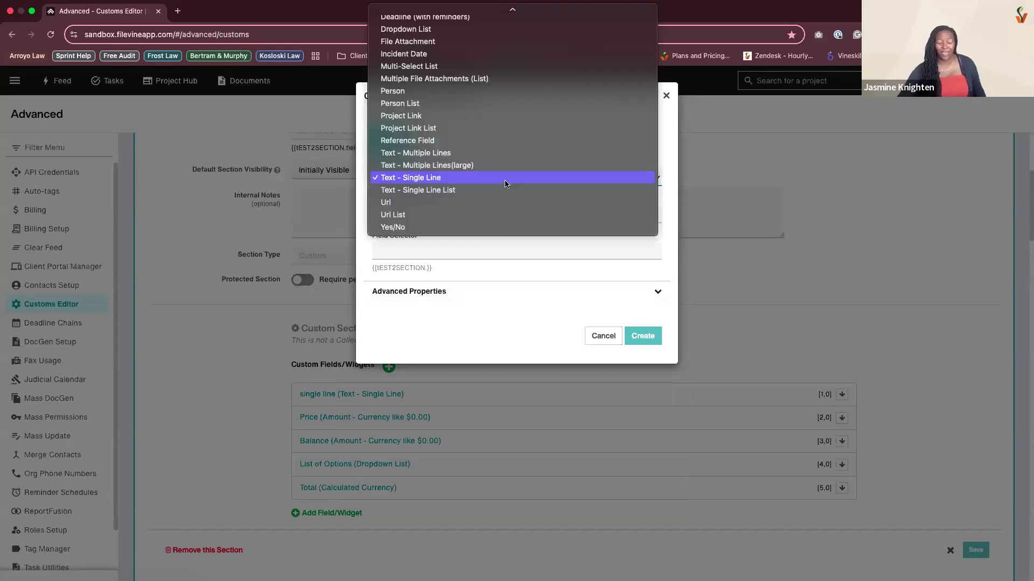
{"action": "scroll", "coordinate": [499, 193], "scroll_direction": "up", "scroll_amount": 3}
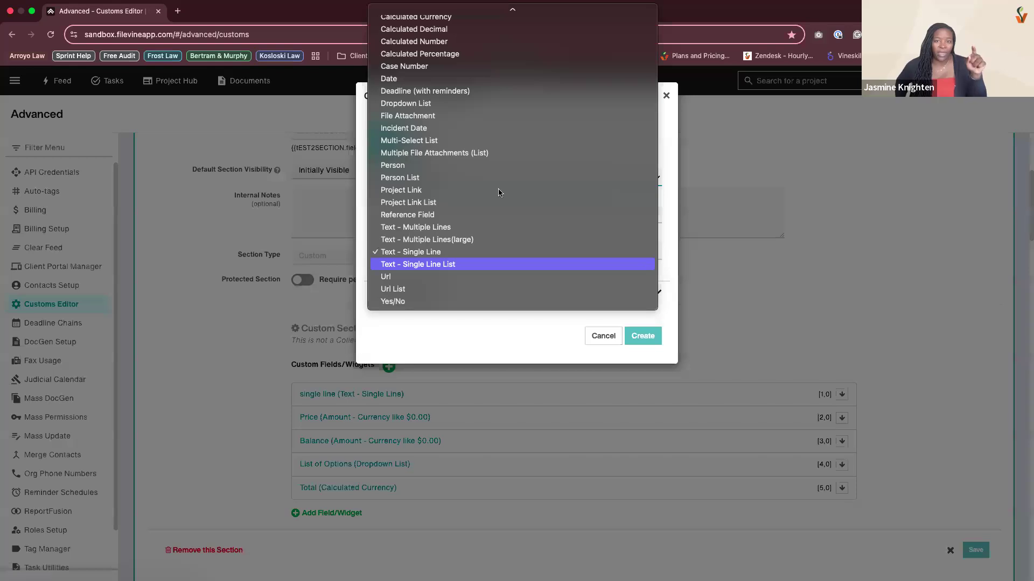
{"action": "left_click", "coordinate": [473, 152]}
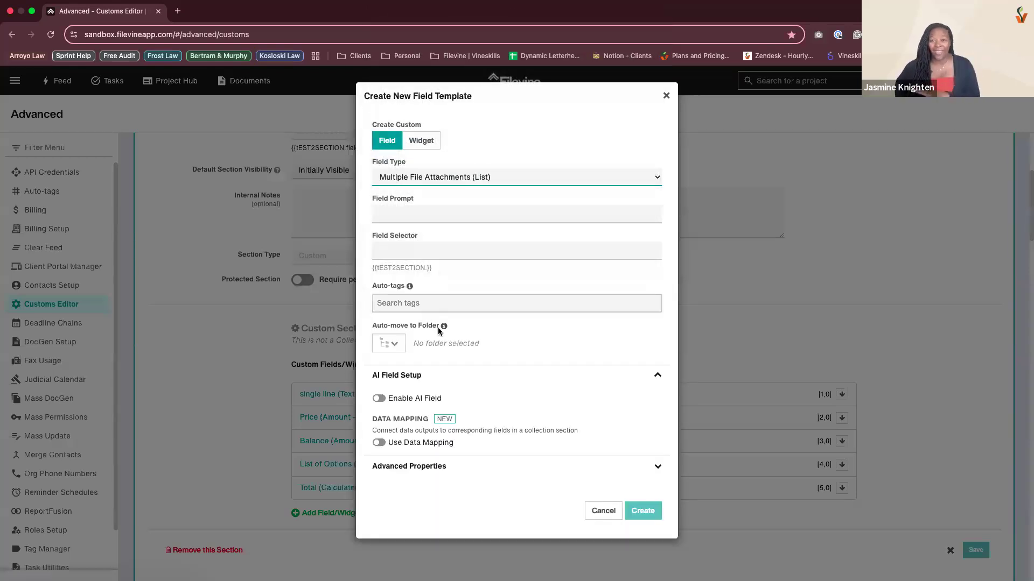
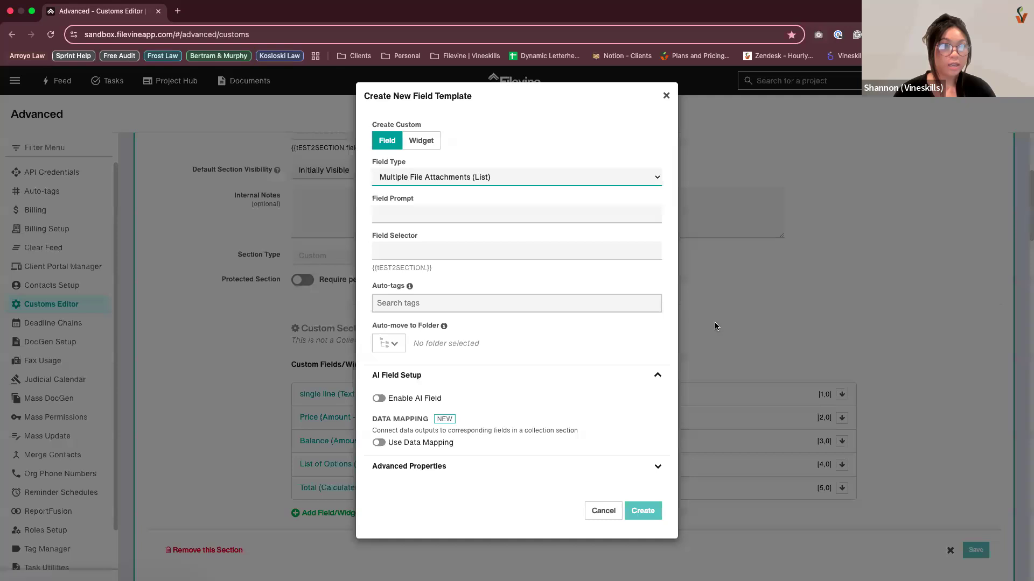
Change the new field's type to Multi-Select List, enter the prompt Insurance and add a first item
{"action": "left_click", "coordinate": [510, 177]}
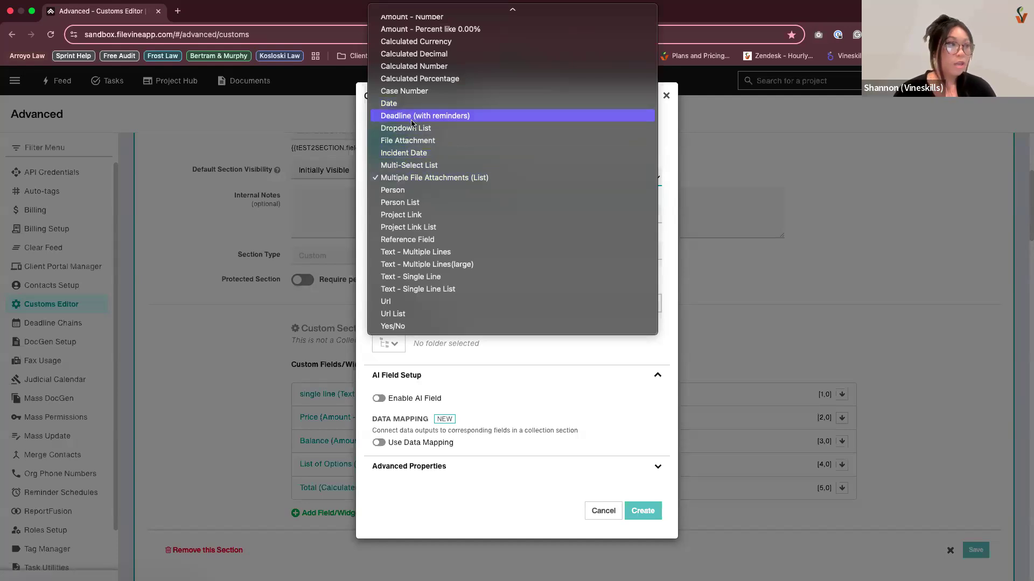
{"action": "left_click", "coordinate": [406, 167]}
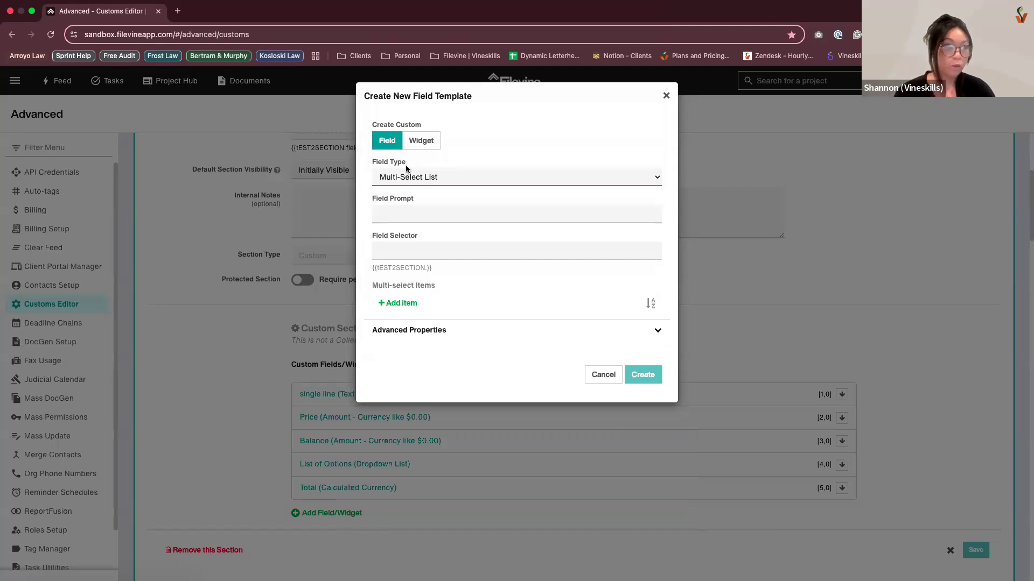
{"action": "left_click", "coordinate": [404, 216]}
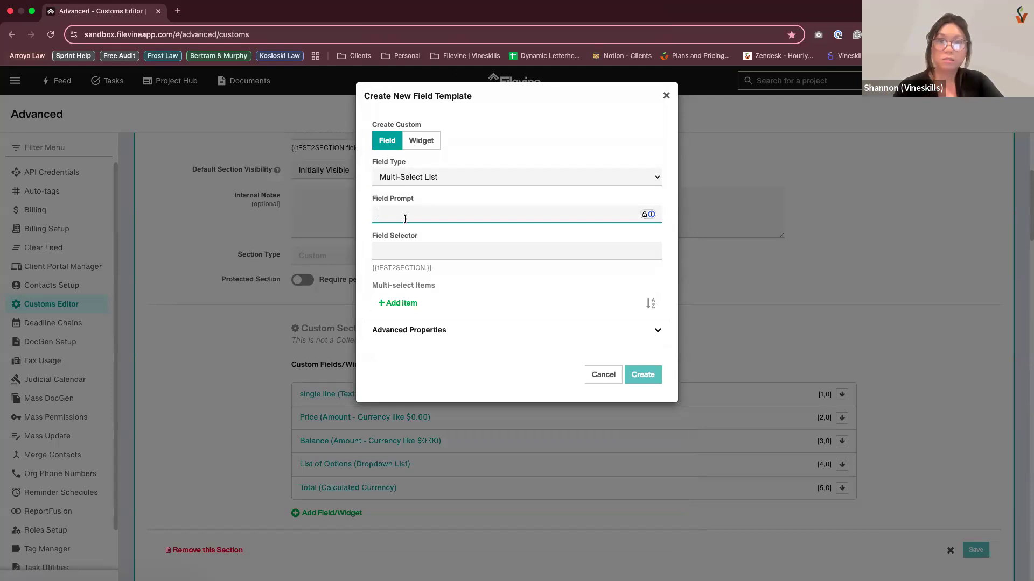
{"action": "type", "text": "Insurance"}
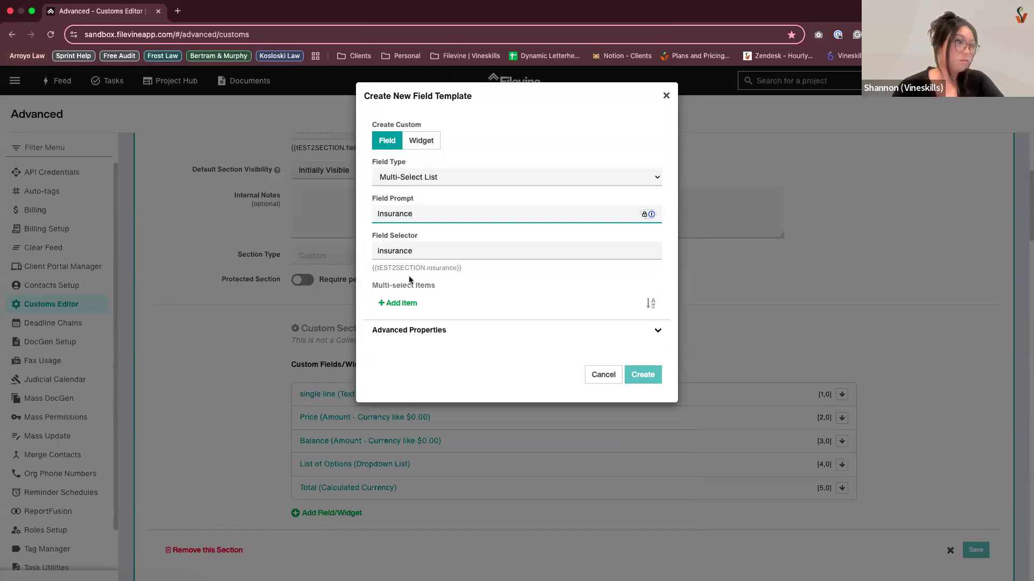
{"action": "left_click", "coordinate": [413, 305]}
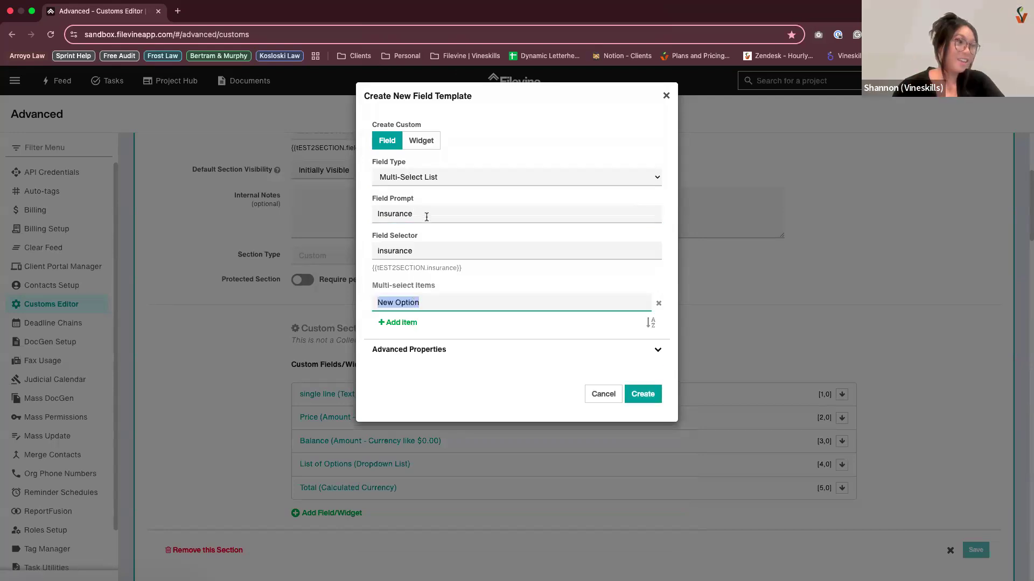
Replace the multi-select field's prompt with Ice Cream Flavors
{"action": "left_click_drag", "start_coordinate": [425, 213], "coordinate": [347, 214]}
{"action": "key", "text": "BackSpace"}
{"action": "type", "text": "Ice Cream "}
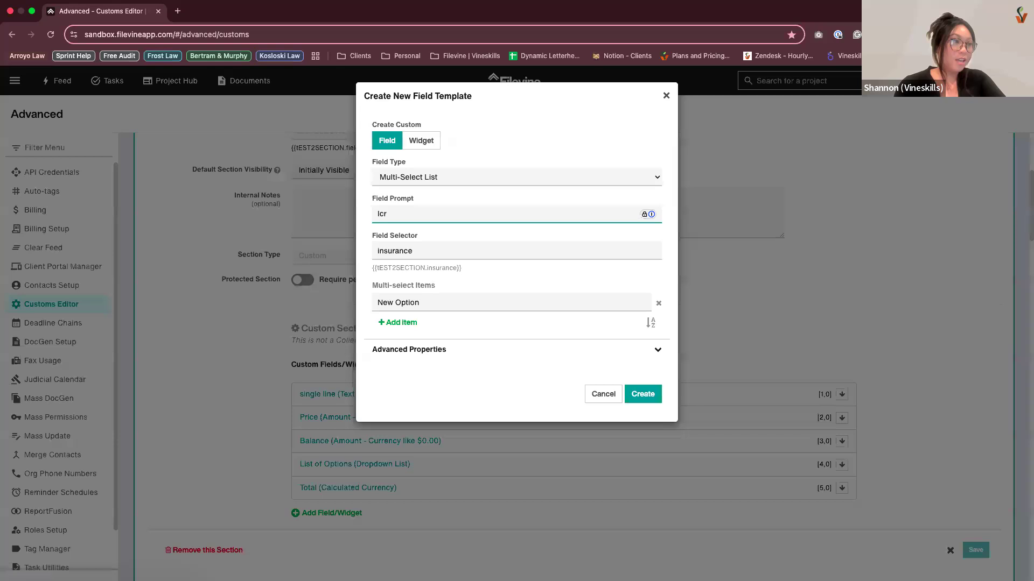
{"action": "type", "text": "Flavors"}
Enter the multi-select items Chocolate, Vanilla, Rocky Road and Strawberry, and create the Ice Cream Flavors field
{"action": "left_click_drag", "start_coordinate": [428, 303], "coordinate": [359, 306]}
{"action": "type", "text": "Chocolate"}
{"action": "key", "text": "Return"}
{"action": "type", "text": "Vanilla"}
{"action": "key", "text": "Return"}
{"action": "type", "text": "Rocky Road"}
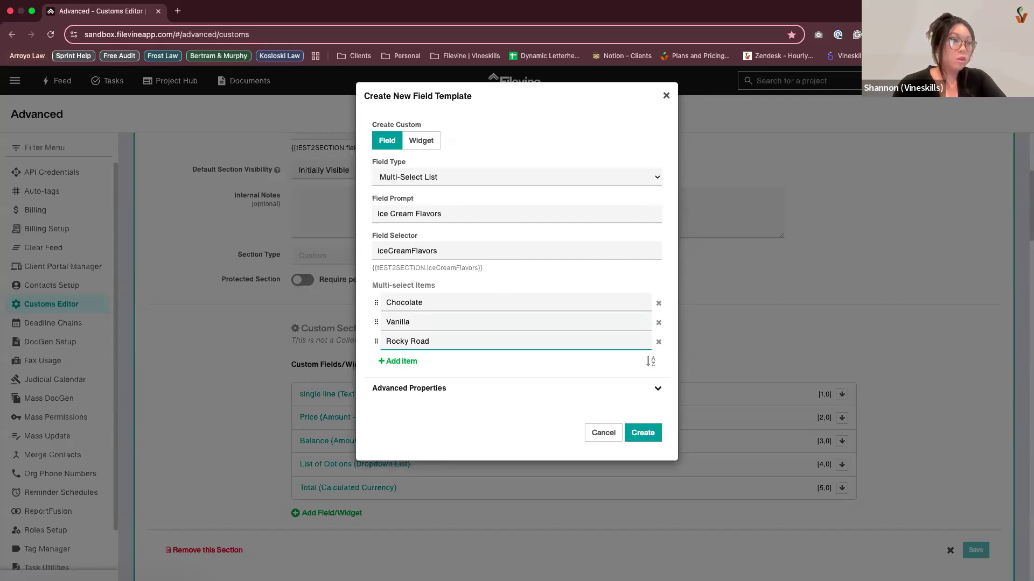
{"action": "key", "text": "Return"}
{"action": "type", "text": "Strawbe"}
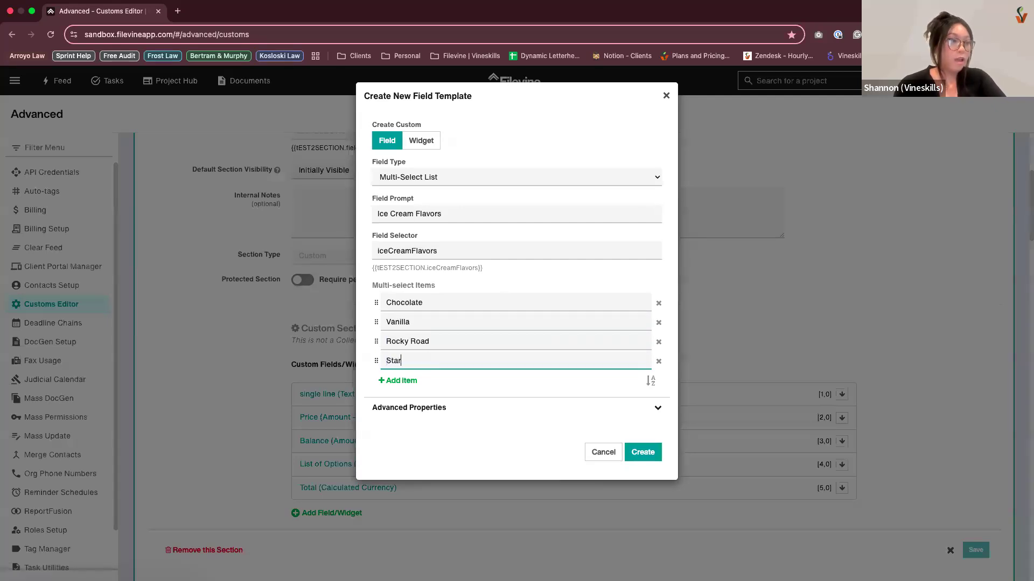
{"action": "type", "text": "rry"}
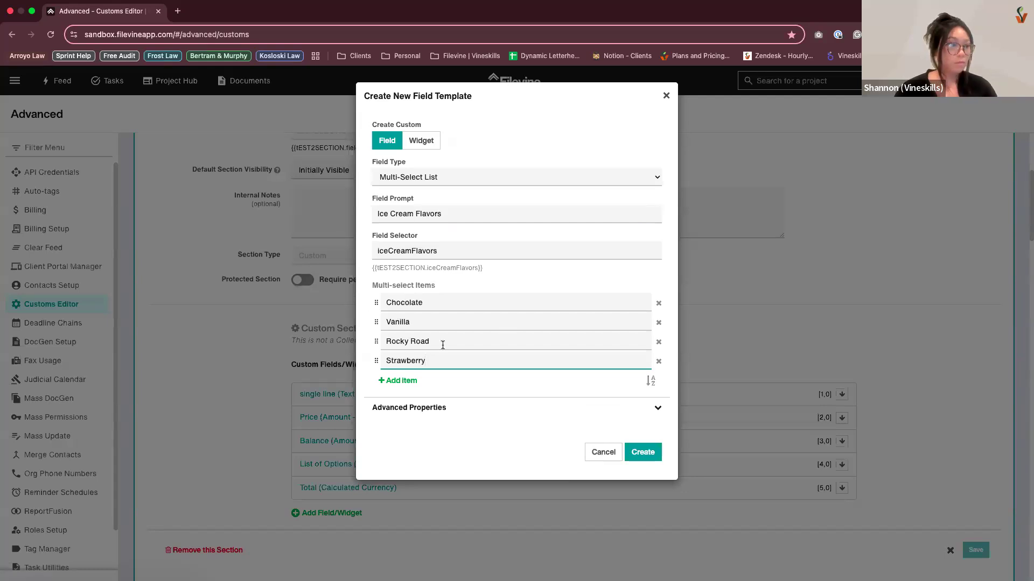
{"action": "left_click", "coordinate": [641, 455]}
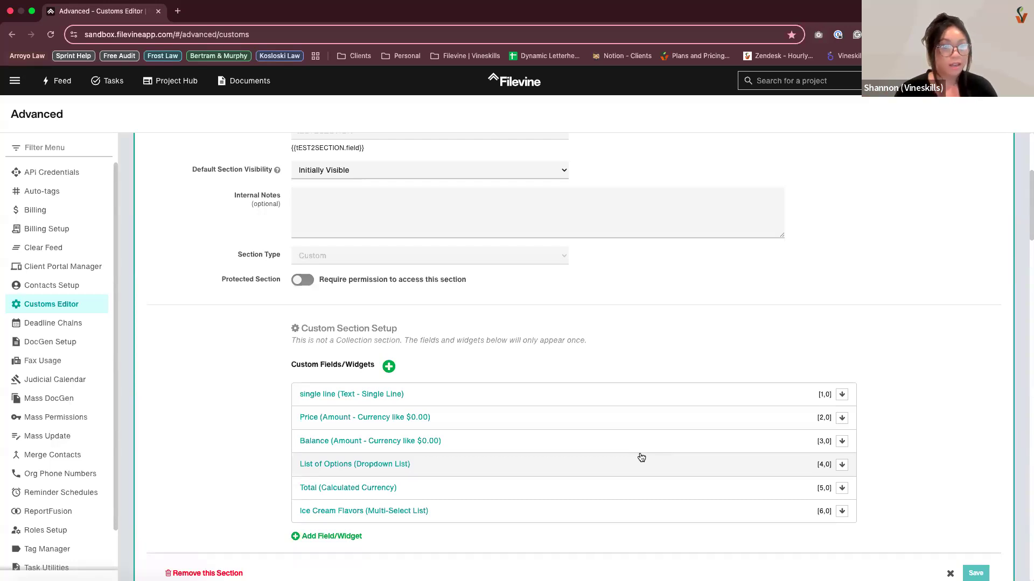
Start a new Person List field in TEST 2 SECTION and limit it to the Firm Staff contact type
{"action": "left_click", "coordinate": [345, 538]}
{"action": "left_click", "coordinate": [418, 179]}
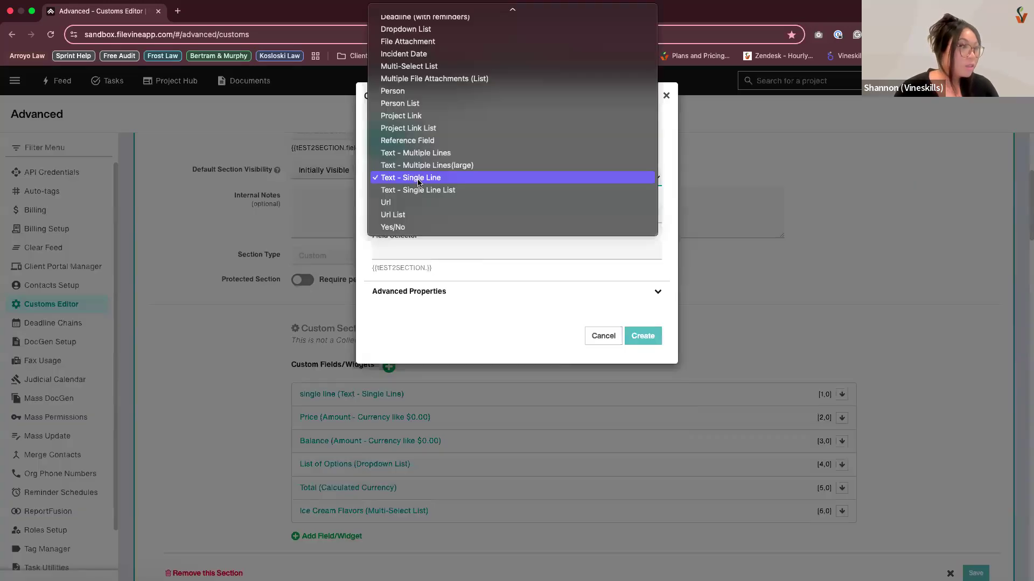
{"action": "scroll", "coordinate": [426, 127], "scroll_direction": "up", "scroll_amount": 2}
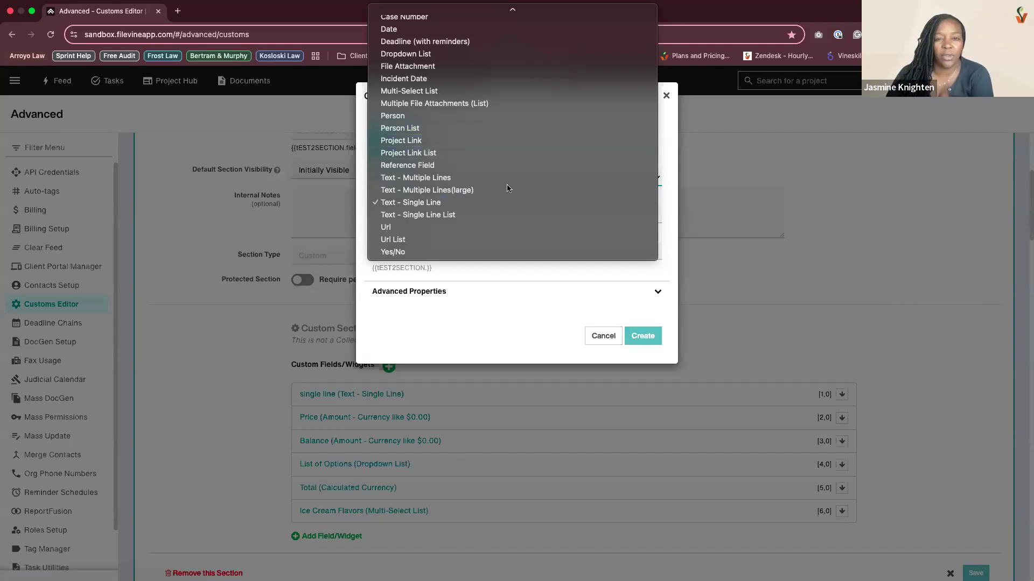
{"action": "left_click", "coordinate": [452, 129]}
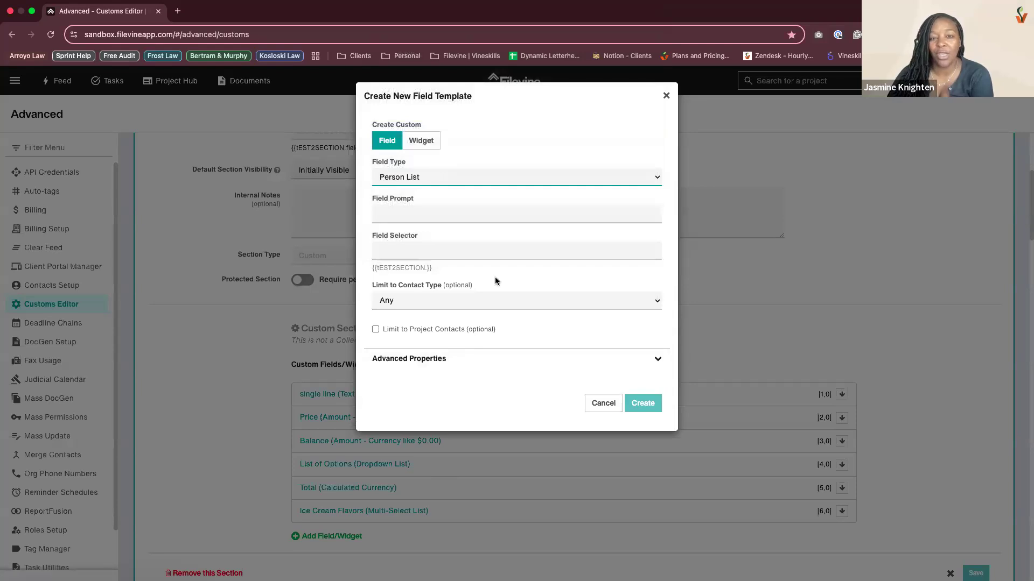
{"action": "left_click", "coordinate": [661, 300]}
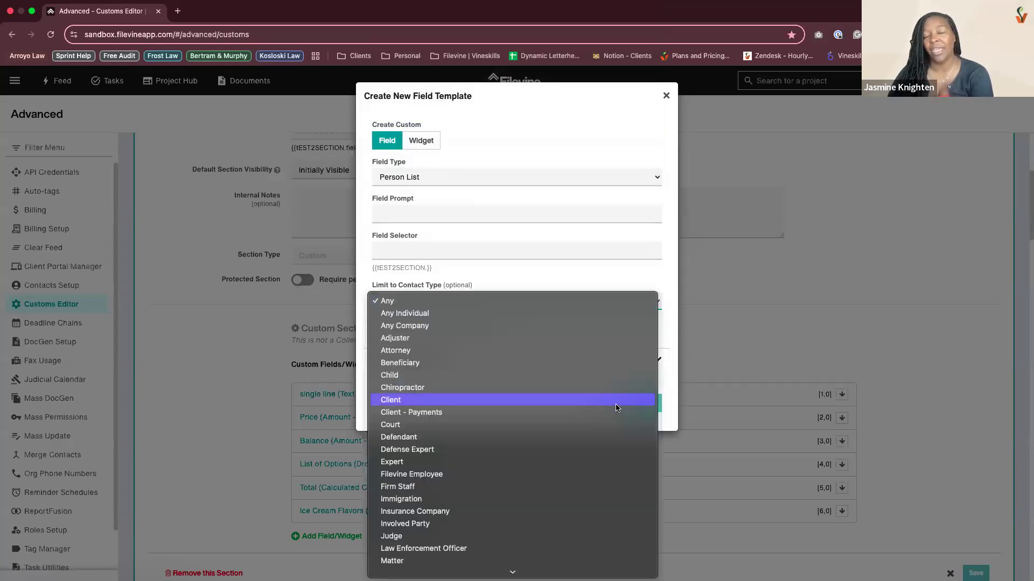
{"action": "scroll", "coordinate": [617, 408], "scroll_direction": "down", "scroll_amount": 3}
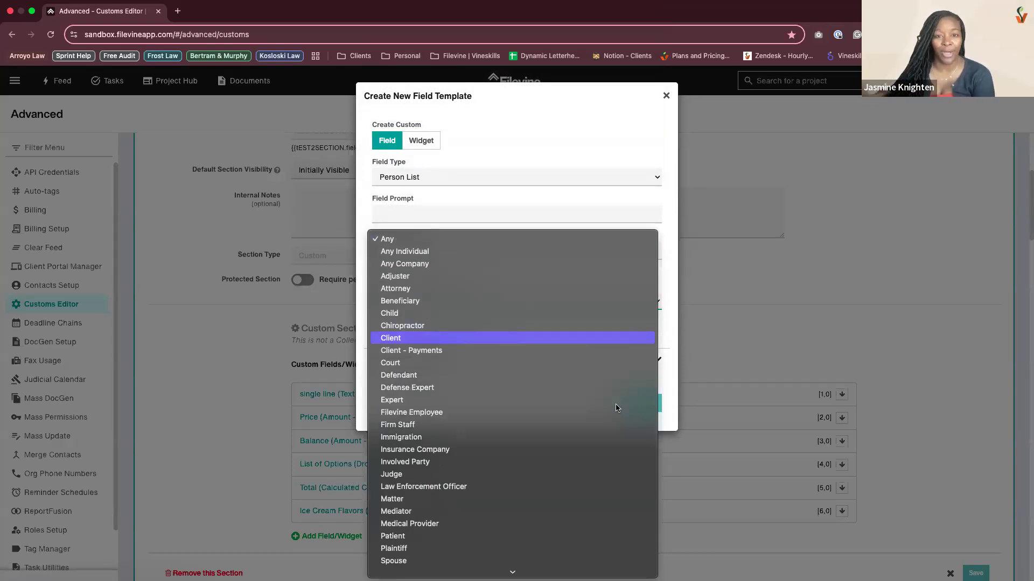
{"action": "scroll", "coordinate": [617, 408], "scroll_direction": "down", "scroll_amount": 2}
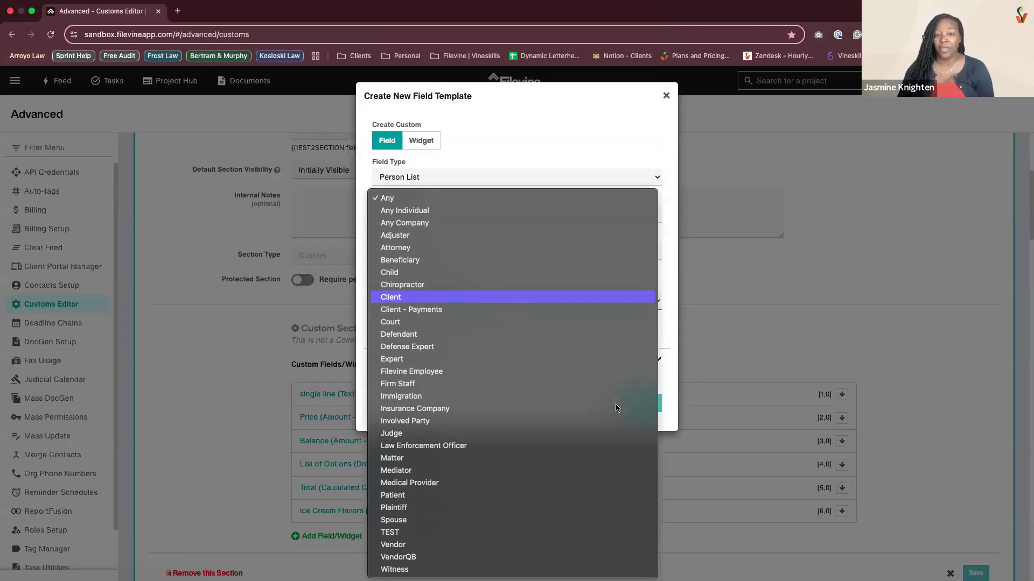
{"action": "left_click", "coordinate": [563, 386]}
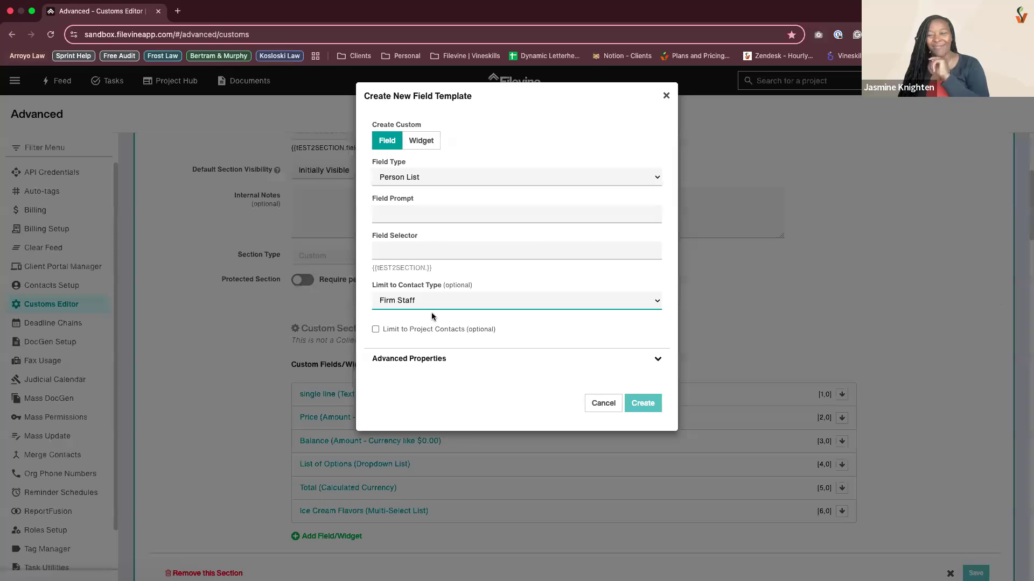
Set the Person List field's prompt to Firm Staff and create it without limiting it to project contacts
{"action": "left_click", "coordinate": [438, 209]}
{"action": "type", "text": "Firm Staff"}
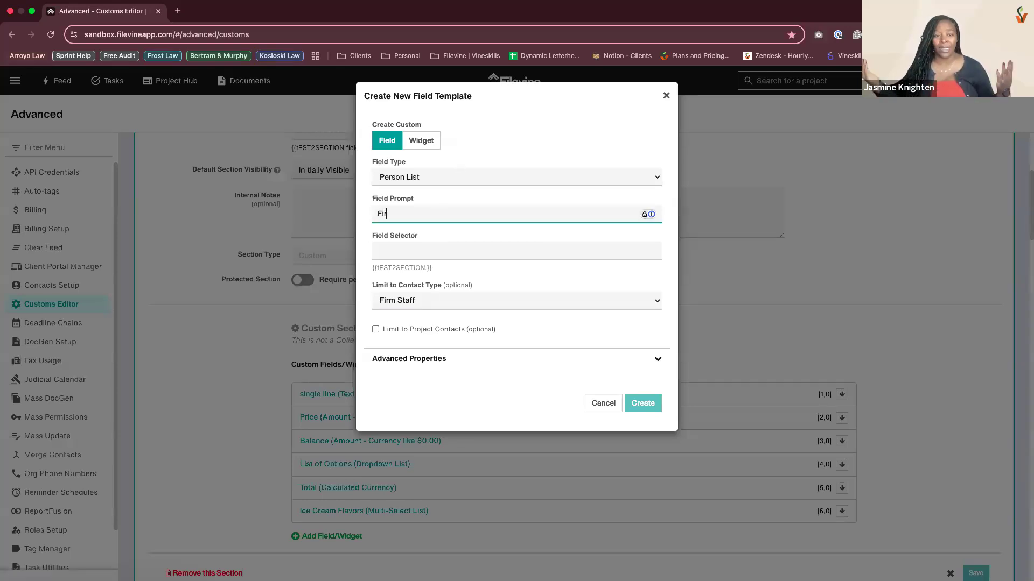
{"action": "left_click", "coordinate": [419, 332]}
{"action": "left_click", "coordinate": [421, 334]}
{"action": "left_click", "coordinate": [420, 334]}
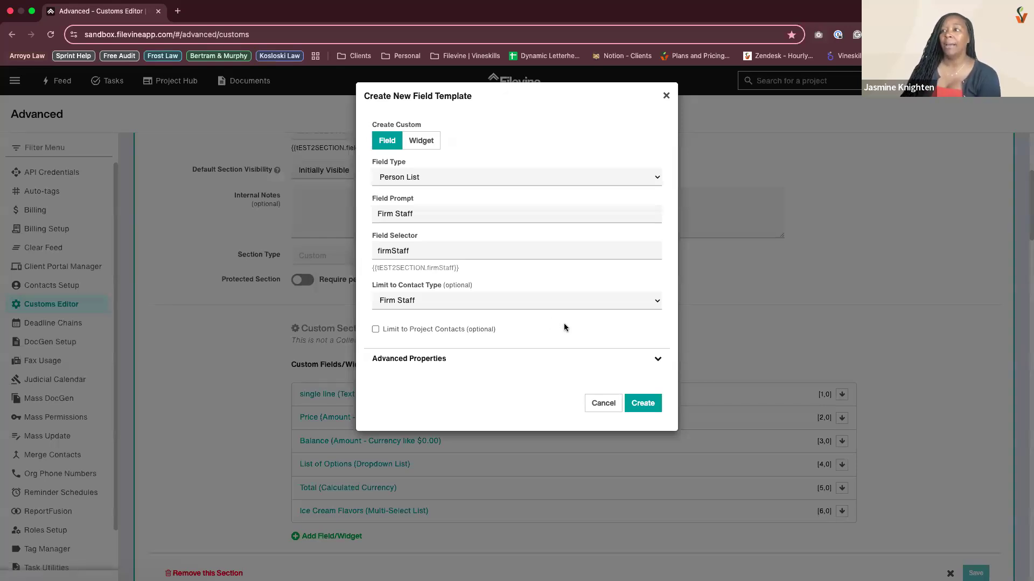
{"action": "left_click", "coordinate": [644, 403]}
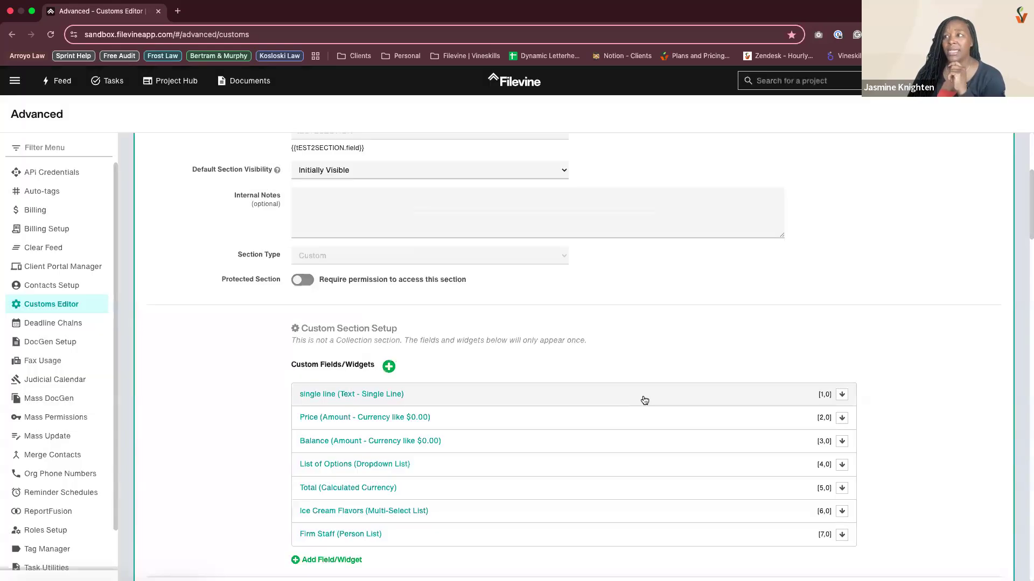
Start a new Action Button widget in TEST 2 SECTION and set its action button type to Taskflow Trigger Button
{"action": "scroll", "coordinate": [644, 400], "scroll_direction": "down", "scroll_amount": 2}
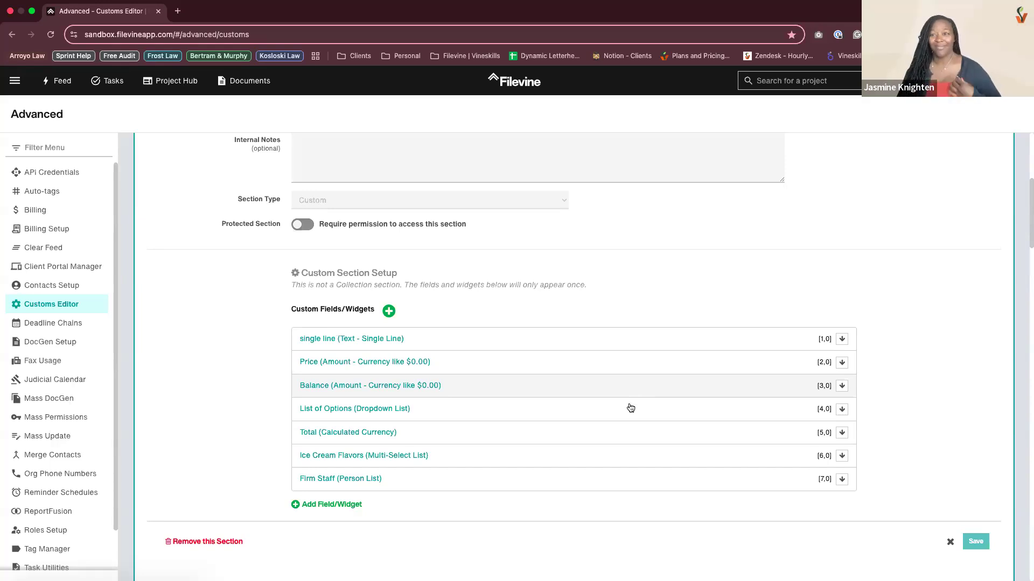
{"action": "left_click", "coordinate": [353, 506]}
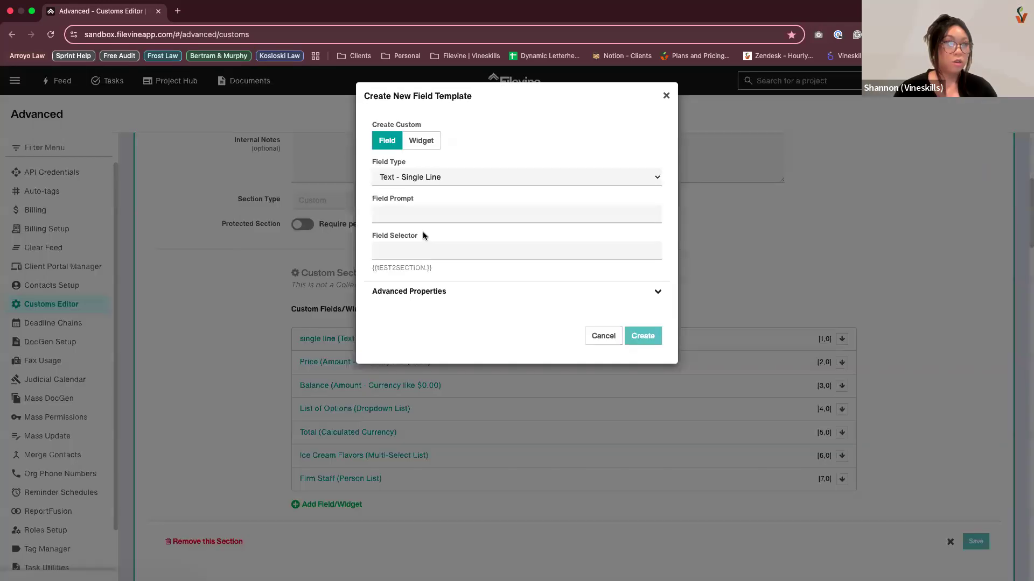
{"action": "left_click", "coordinate": [422, 141]}
{"action": "left_click", "coordinate": [421, 182]}
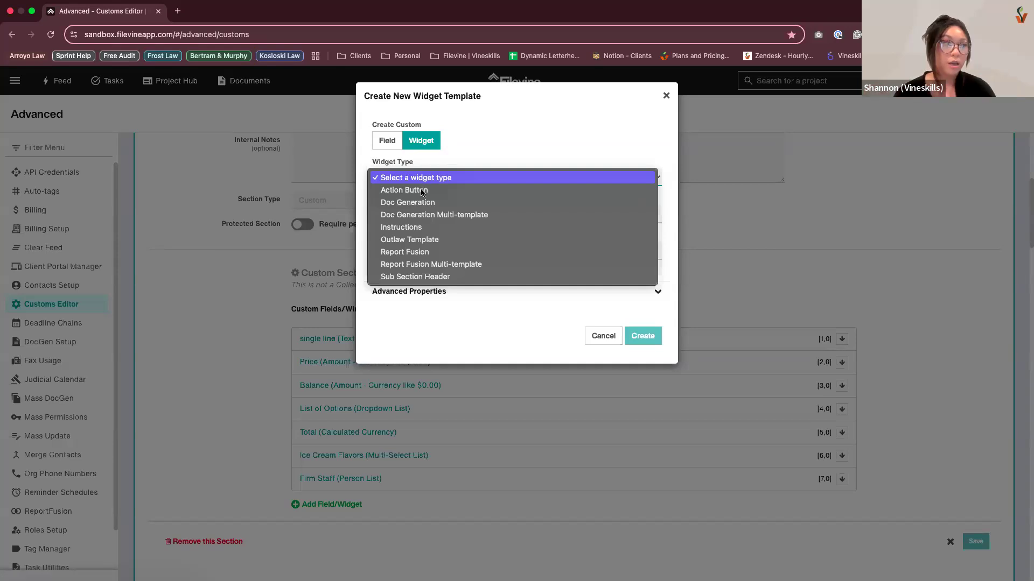
{"action": "left_click", "coordinate": [408, 295]}
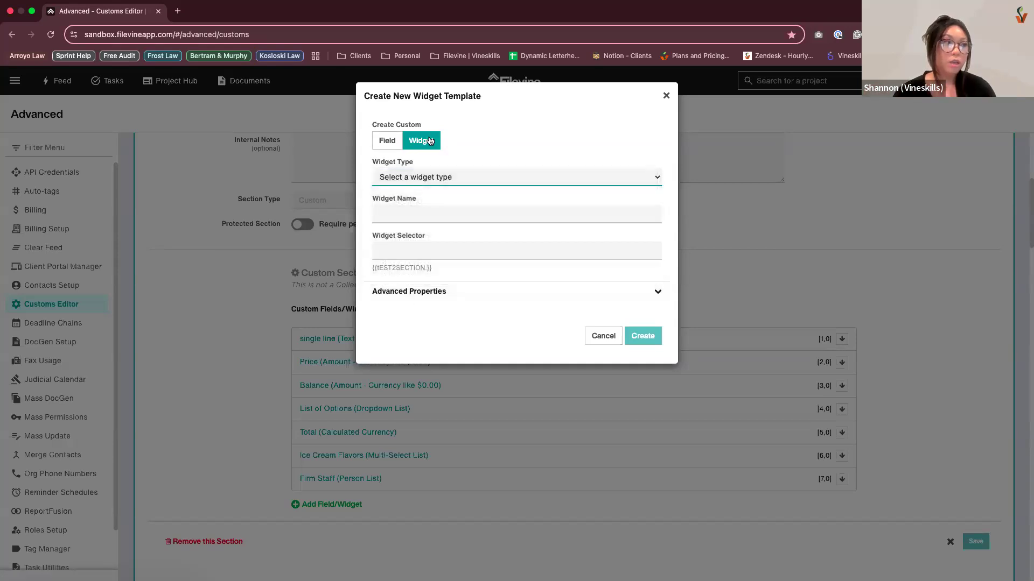
{"action": "left_click", "coordinate": [419, 181]}
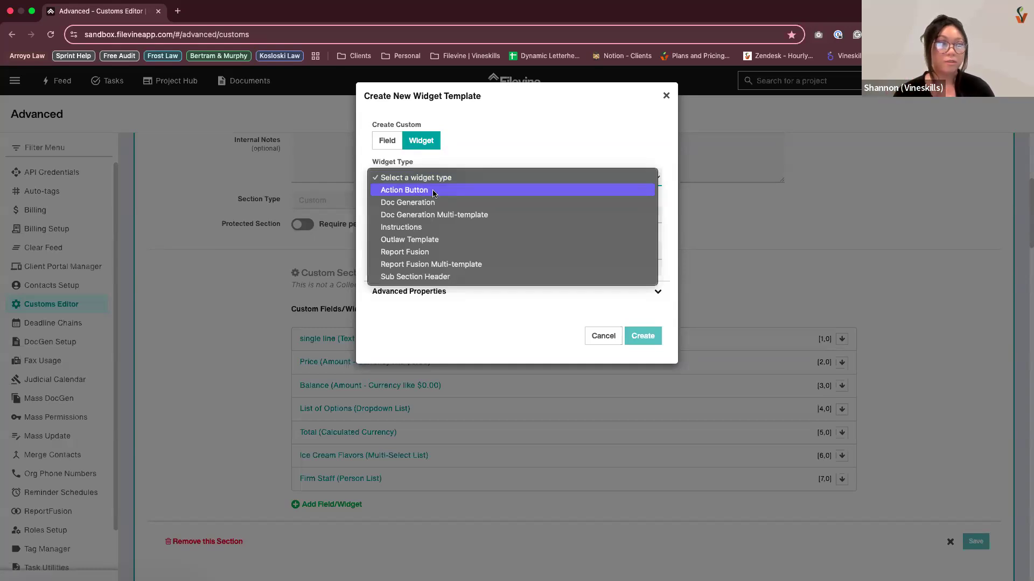
{"action": "left_click", "coordinate": [434, 192]}
{"action": "left_click", "coordinate": [430, 216]}
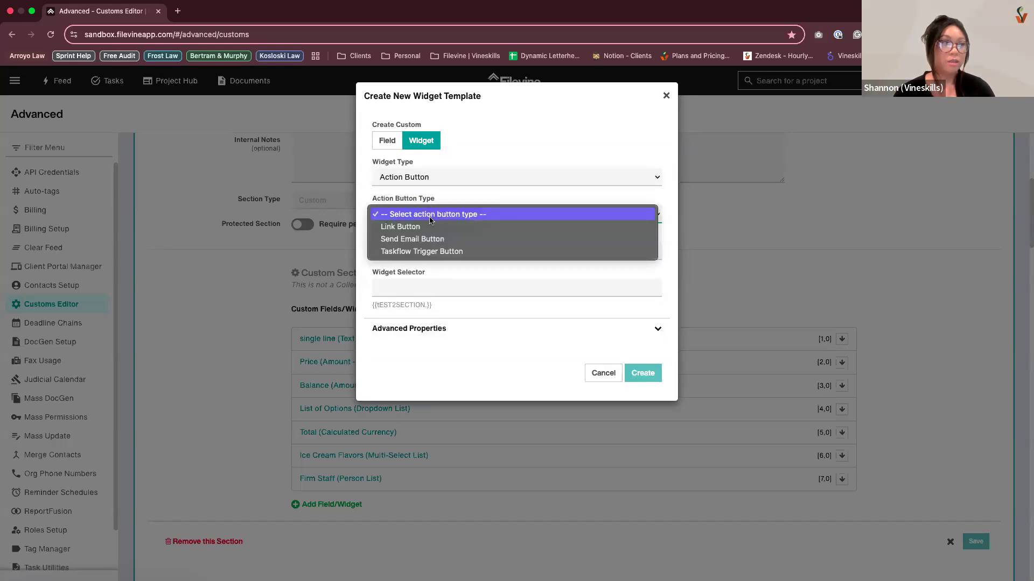
{"action": "left_click", "coordinate": [405, 253]}
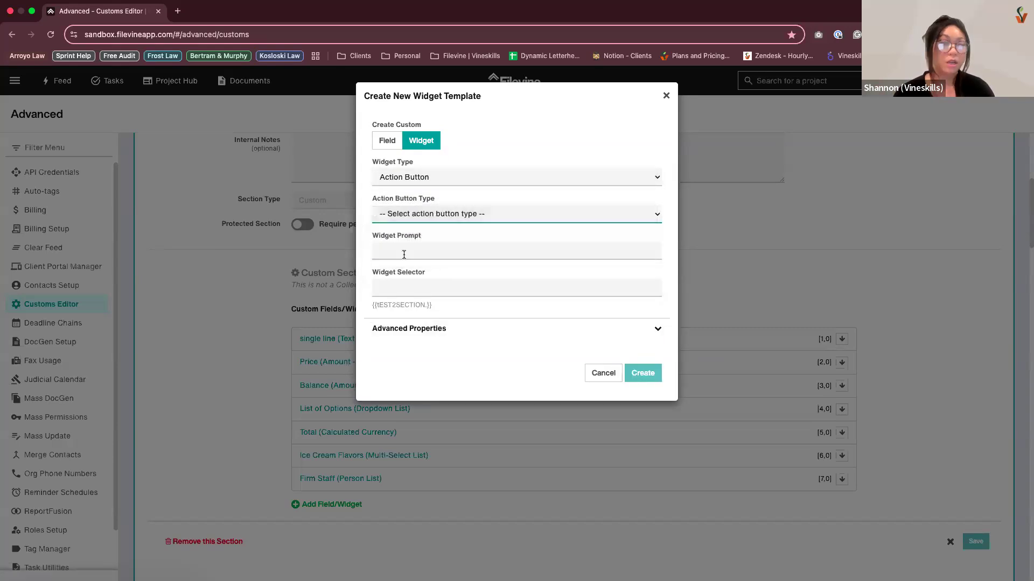
Set the widget prompt to Trigger Tasks to Legal Assistant
{"action": "left_click", "coordinate": [405, 254]}
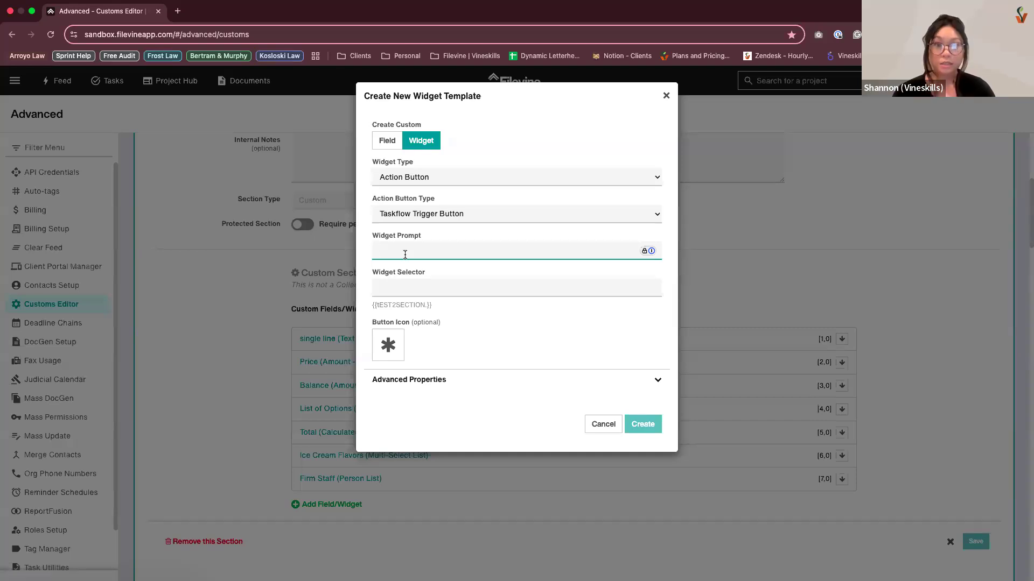
{"action": "type", "text": "Trigger Tasks t"}
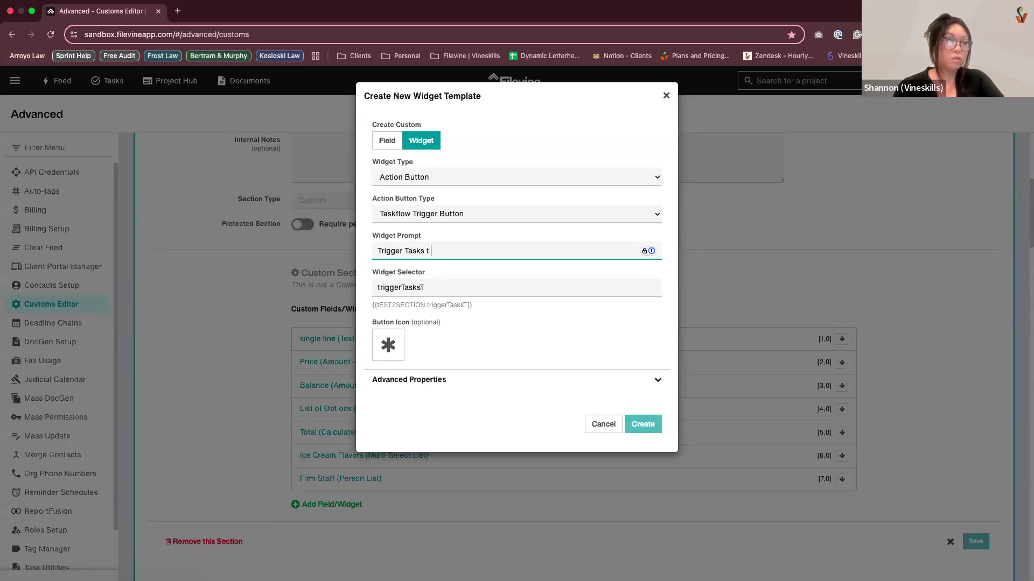
{"action": "type", "text": "o Legal Assistant"}
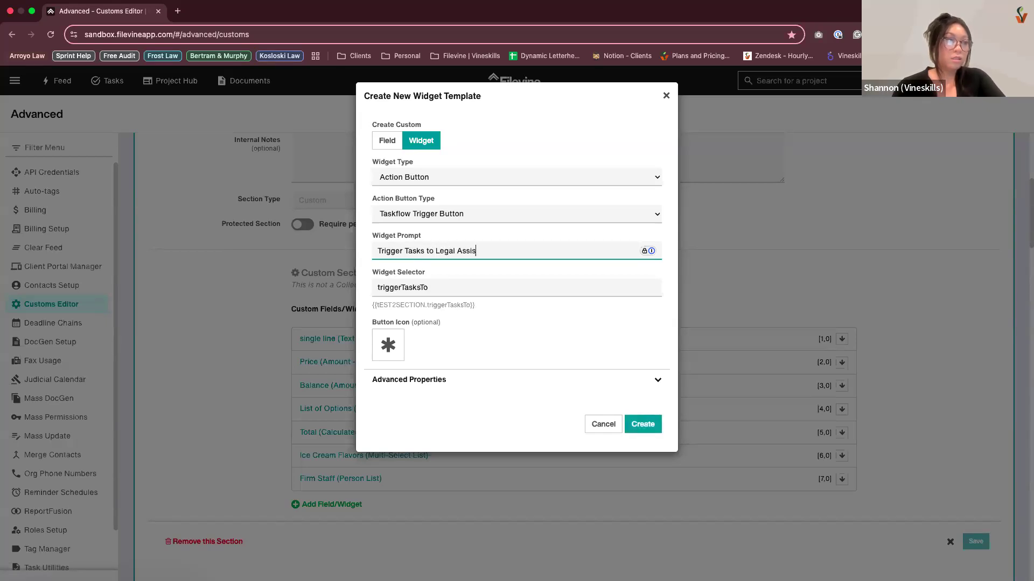
Check the action button's advanced properties and icon choices, keep the defaults, and create the Trigger Tasks to Legal Assistant widget
{"action": "left_click", "coordinate": [411, 385]}
{"action": "scroll", "coordinate": [557, 428], "scroll_direction": "down", "scroll_amount": 3}
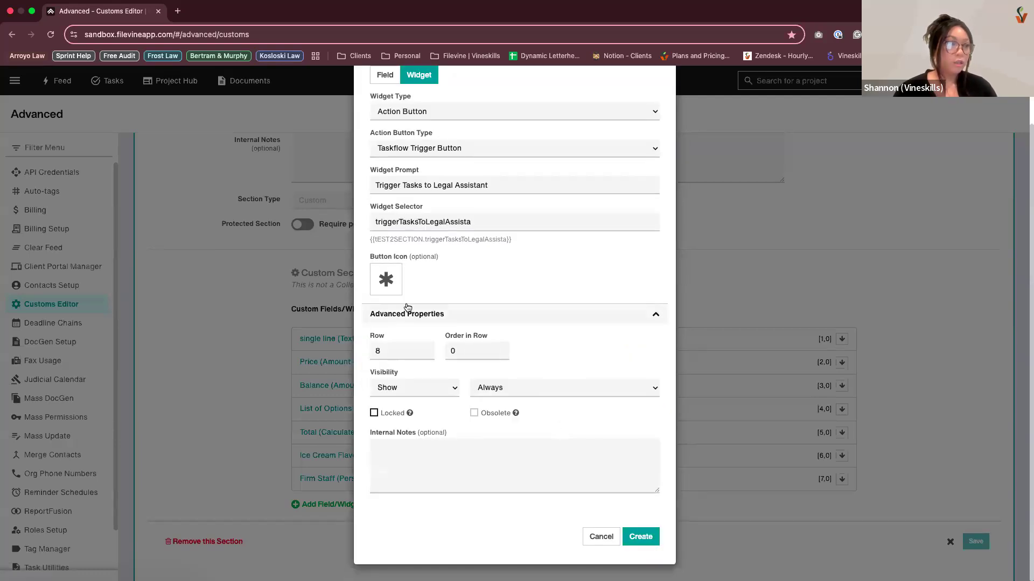
{"action": "left_click", "coordinate": [387, 280]}
{"action": "left_click", "coordinate": [656, 380]}
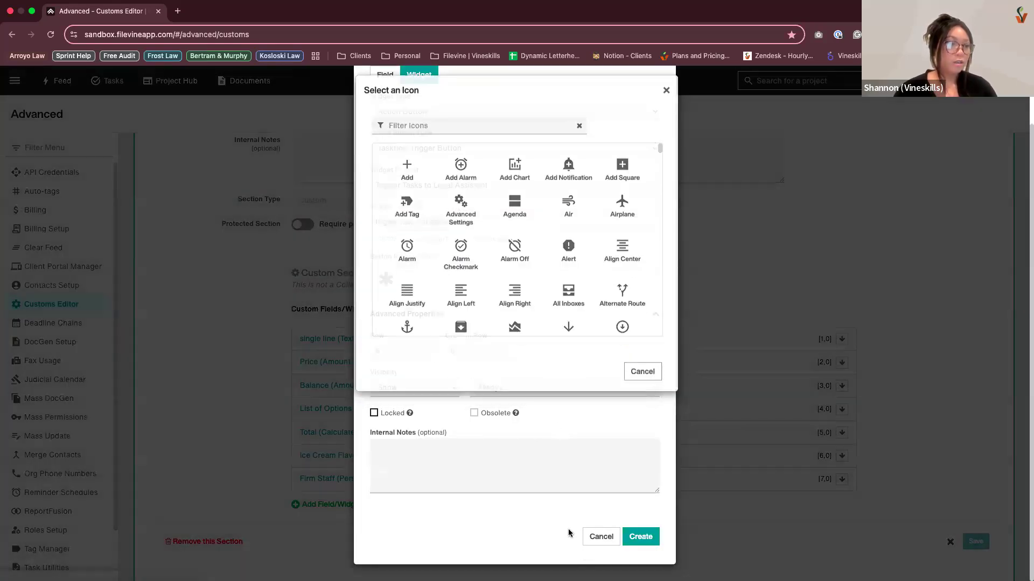
{"action": "left_click", "coordinate": [640, 540]}
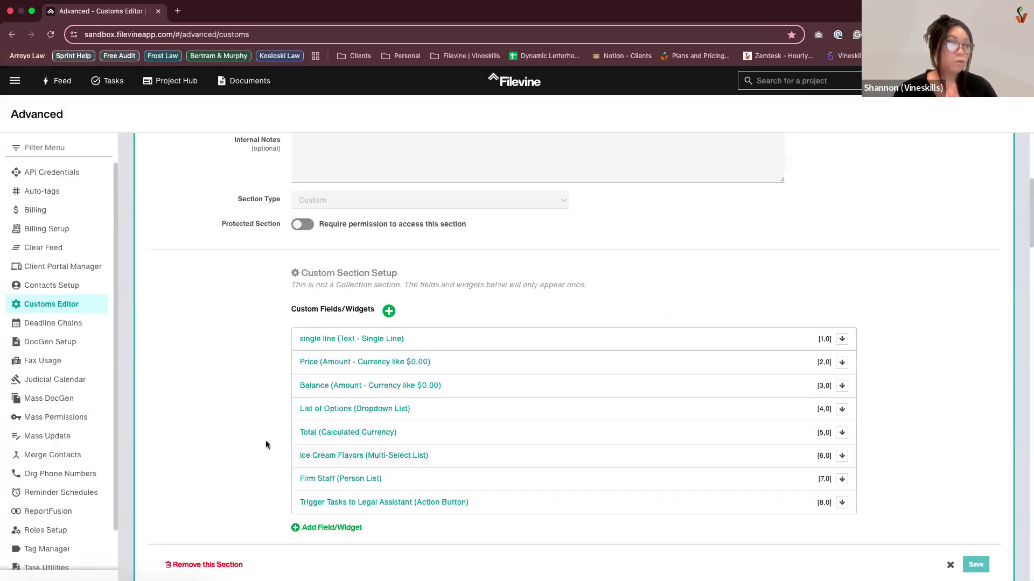
Open the Taskflow setup in a separate browser tab and look through the available project types
{"action": "scroll", "coordinate": [86, 499], "scroll_direction": "down", "scroll_amount": 2}
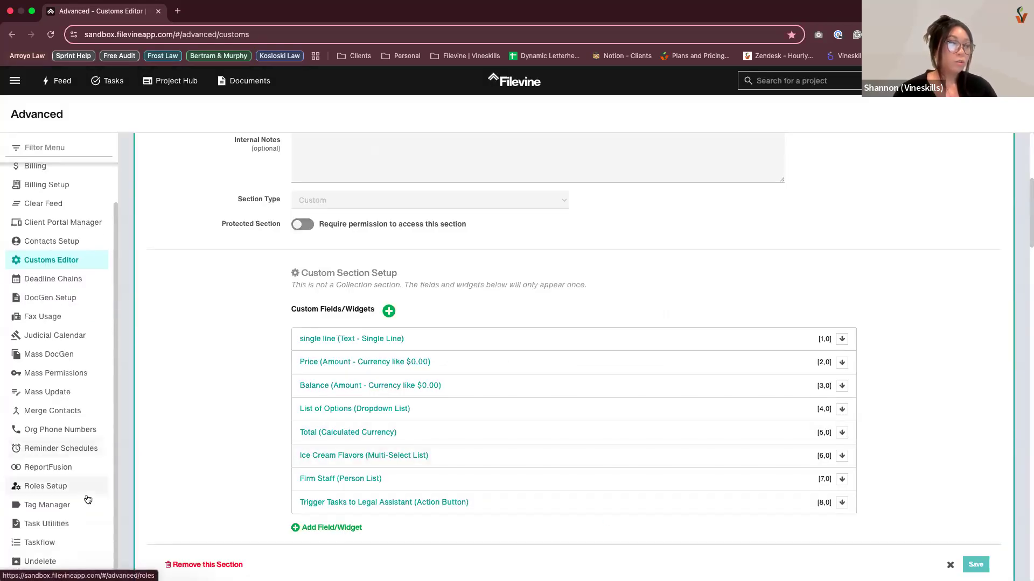
{"action": "right_click", "coordinate": [52, 543]}
{"action": "left_click", "coordinate": [116, 338]}
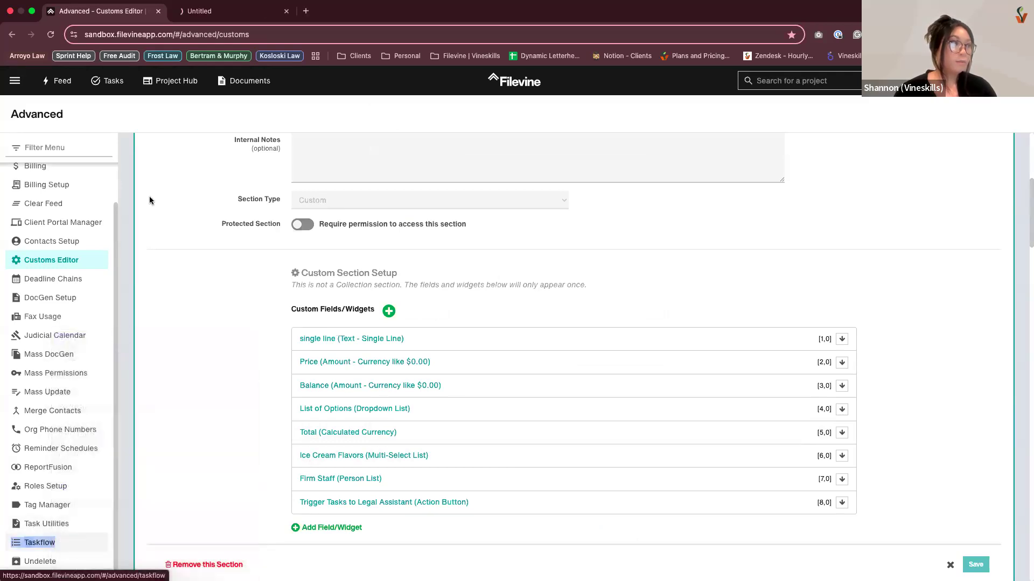
{"action": "left_click", "coordinate": [209, 17]}
{"action": "left_click", "coordinate": [180, 154]}
{"action": "left_click", "coordinate": [213, 191]}
{"action": "left_click", "coordinate": [330, 161]}
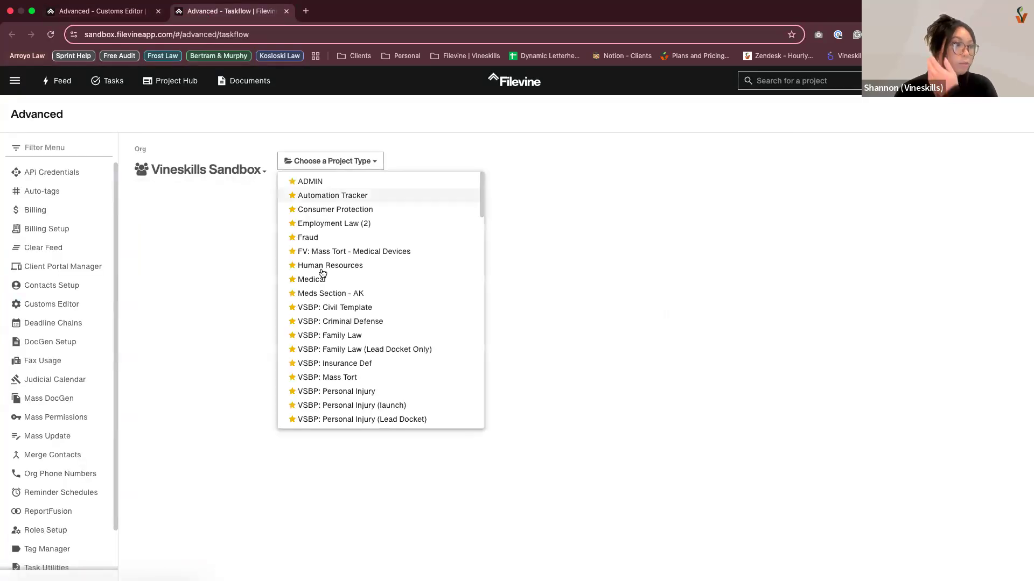
{"action": "scroll", "coordinate": [322, 273], "scroll_direction": "down", "scroll_amount": 8}
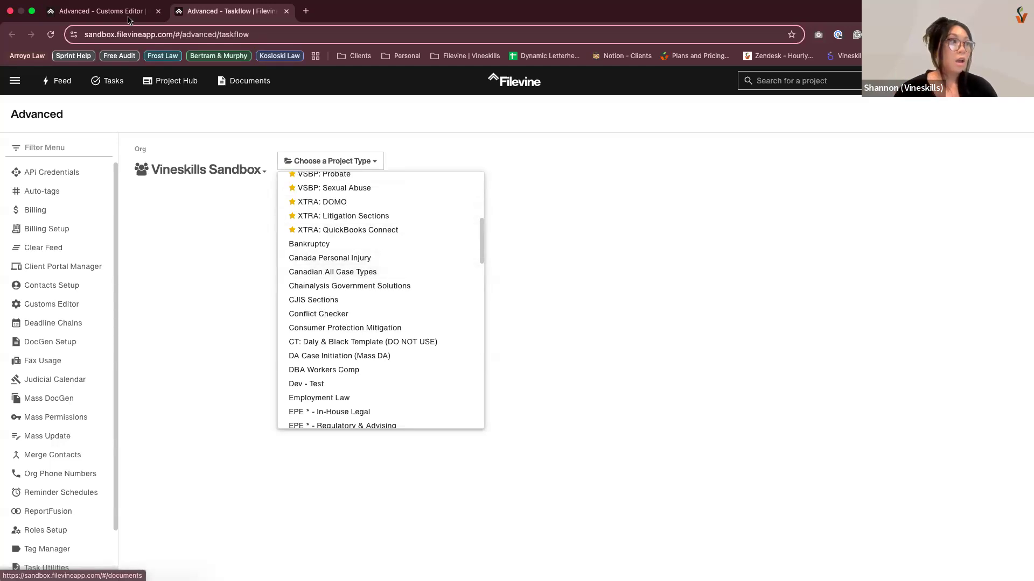
Return to the Customs Editor and start a new Instructions widget in TEST 2 SECTION
{"action": "key", "text": "ctrl+shift+Tab"}
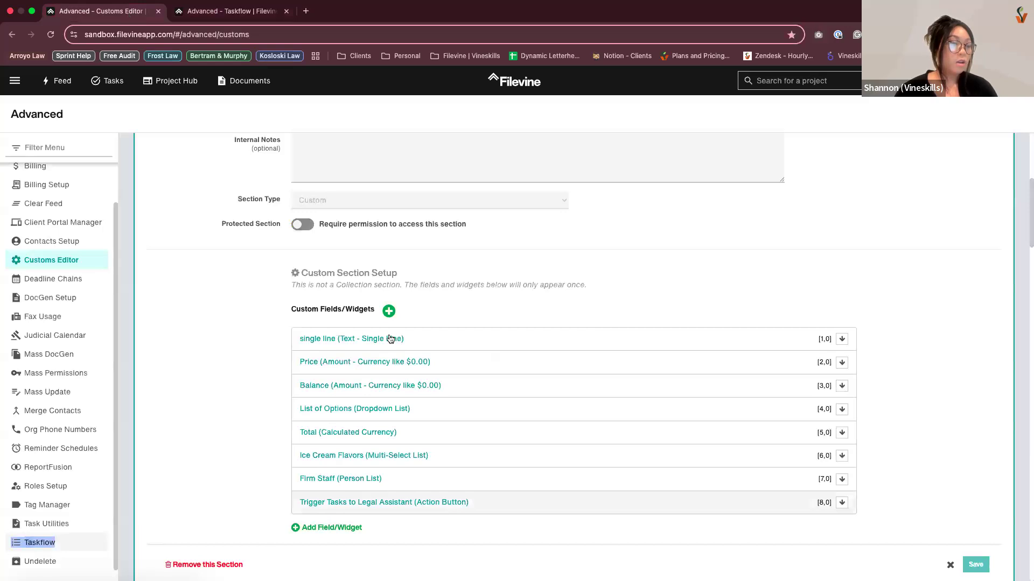
{"action": "left_click", "coordinate": [344, 528]}
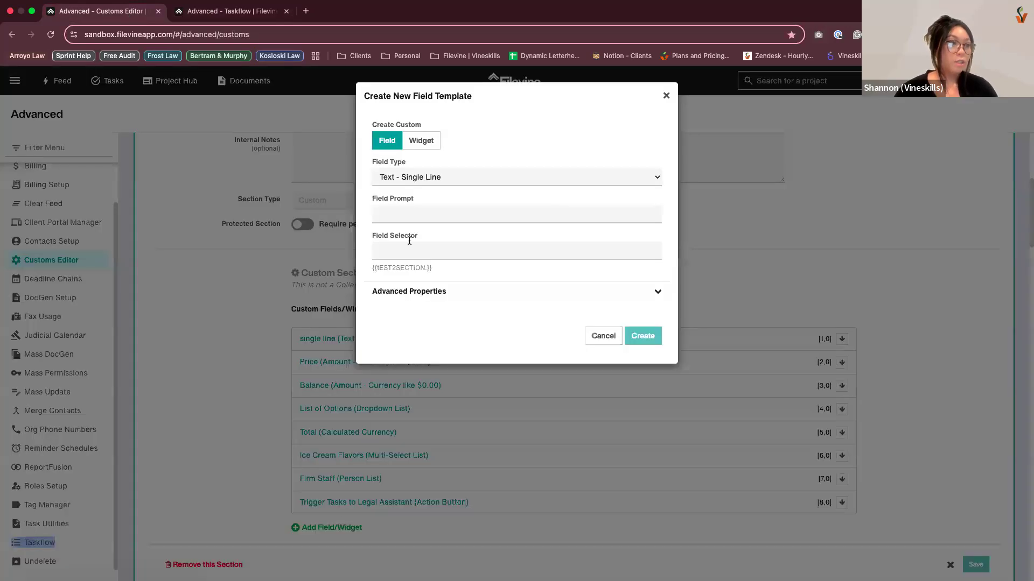
{"action": "left_click", "coordinate": [411, 182]}
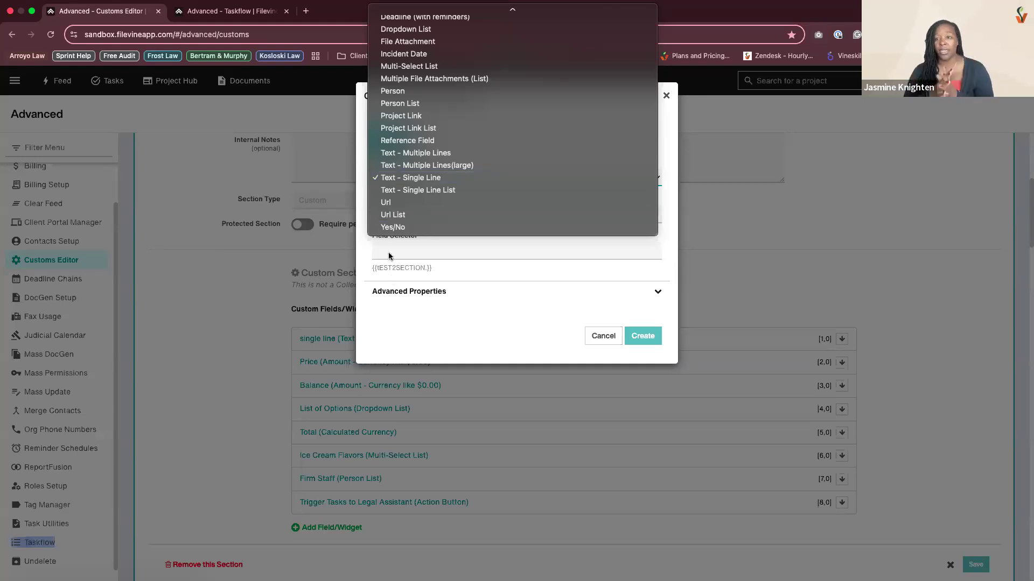
{"action": "scroll", "coordinate": [436, 78], "scroll_direction": "up", "scroll_amount": 2}
{"action": "scroll", "coordinate": [436, 78], "scroll_direction": "up", "scroll_amount": 1}
{"action": "left_click", "coordinate": [425, 104]}
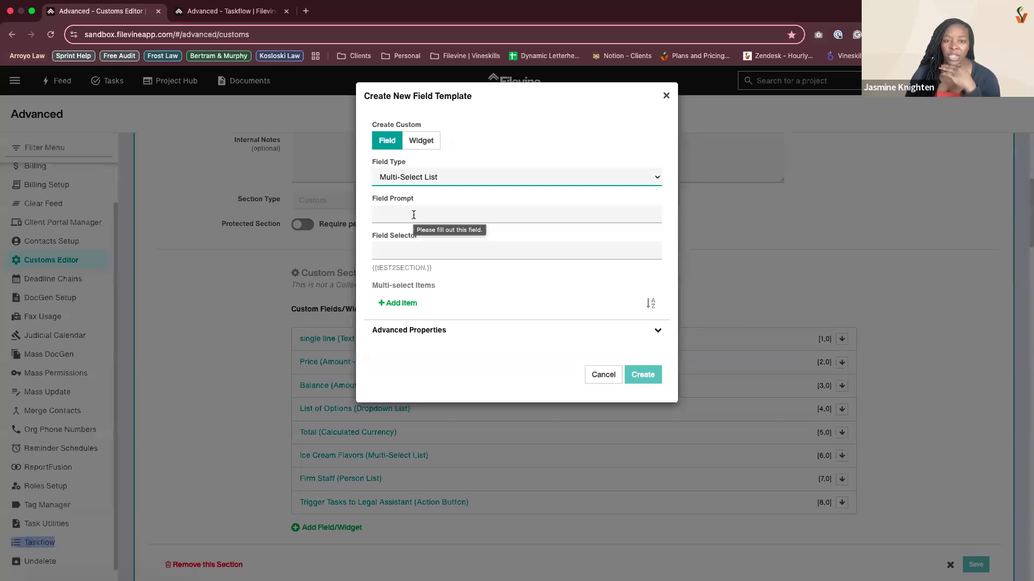
{"action": "left_click", "coordinate": [425, 143]}
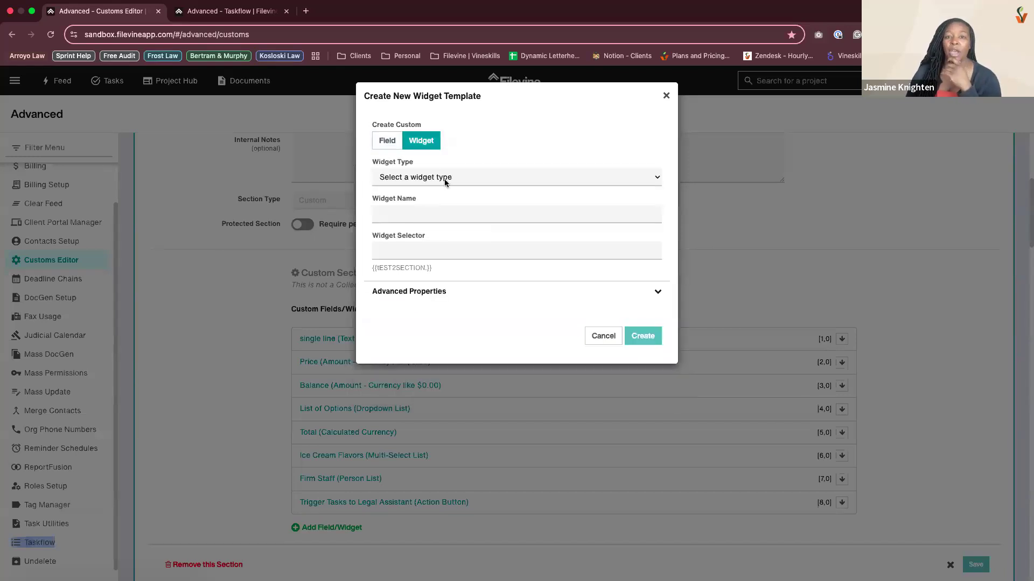
{"action": "left_click", "coordinate": [444, 179]}
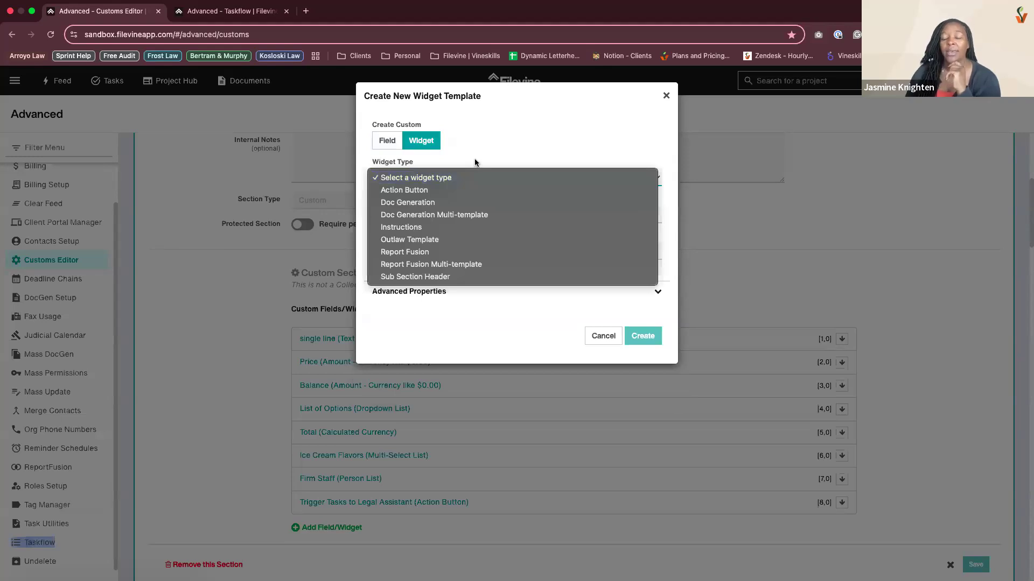
{"action": "left_click", "coordinate": [434, 230]}
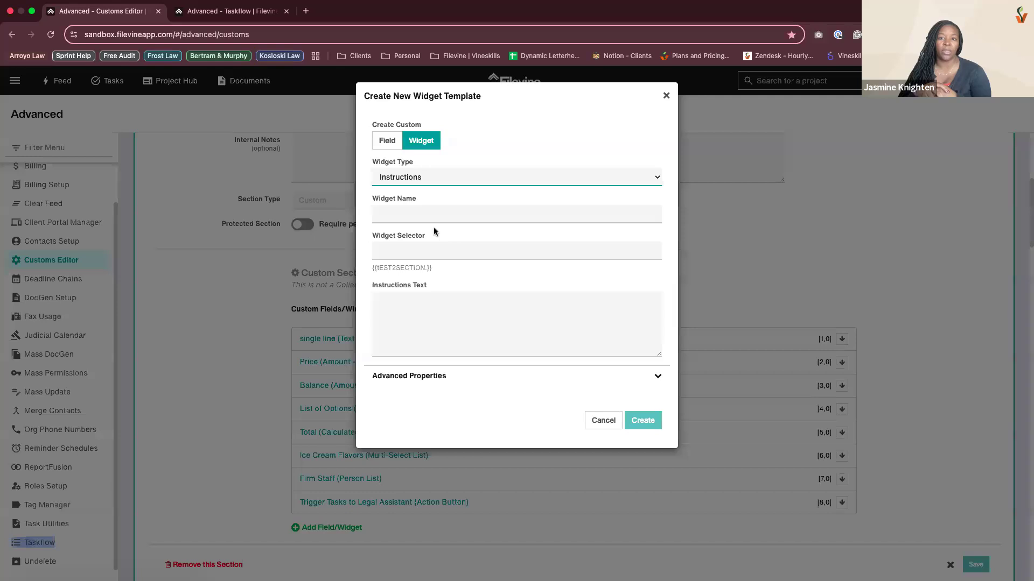
Name the Instructions widget Checklist Instructions
{"action": "left_click", "coordinate": [431, 216]}
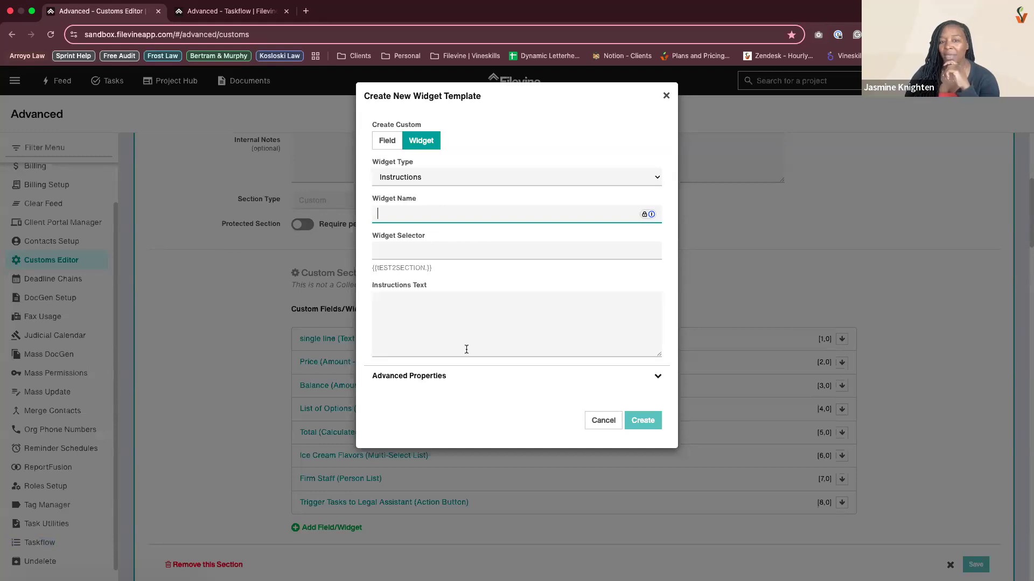
{"action": "left_click", "coordinate": [441, 323]}
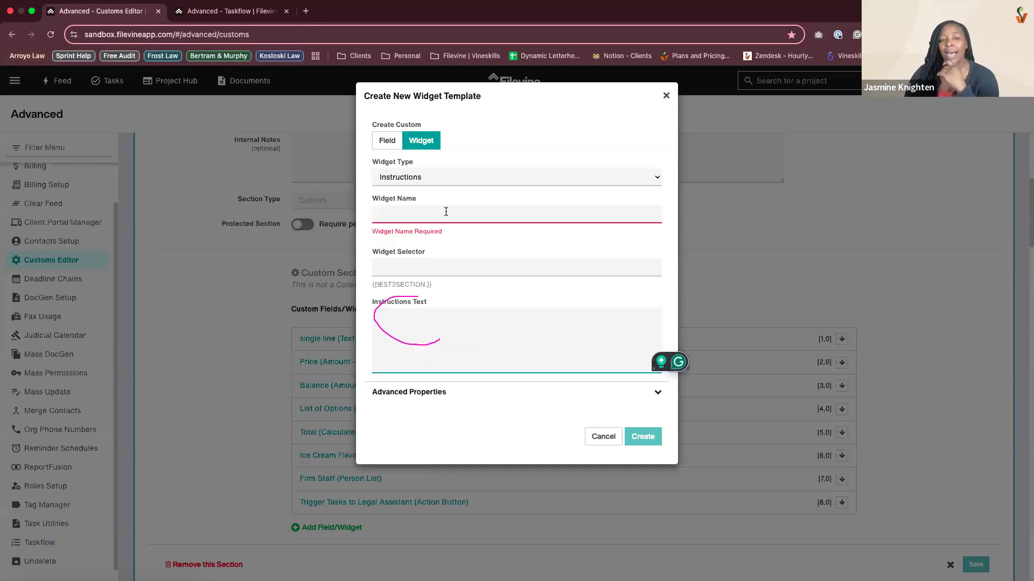
{"action": "left_click", "coordinate": [446, 212]}
{"action": "type", "text": "Checklist Instructions"}
Set the instructions text to Click "Trigger TAsks to Legal Assistant" to move forward, add == on a second line, and create the widget
{"action": "left_click", "coordinate": [440, 327]}
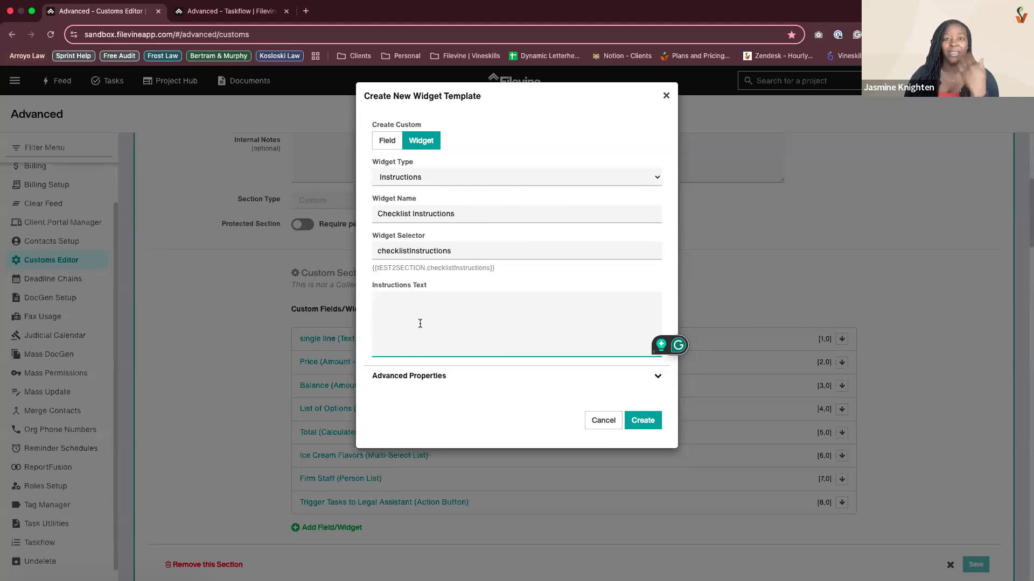
{"action": "type", "text": "Click "}
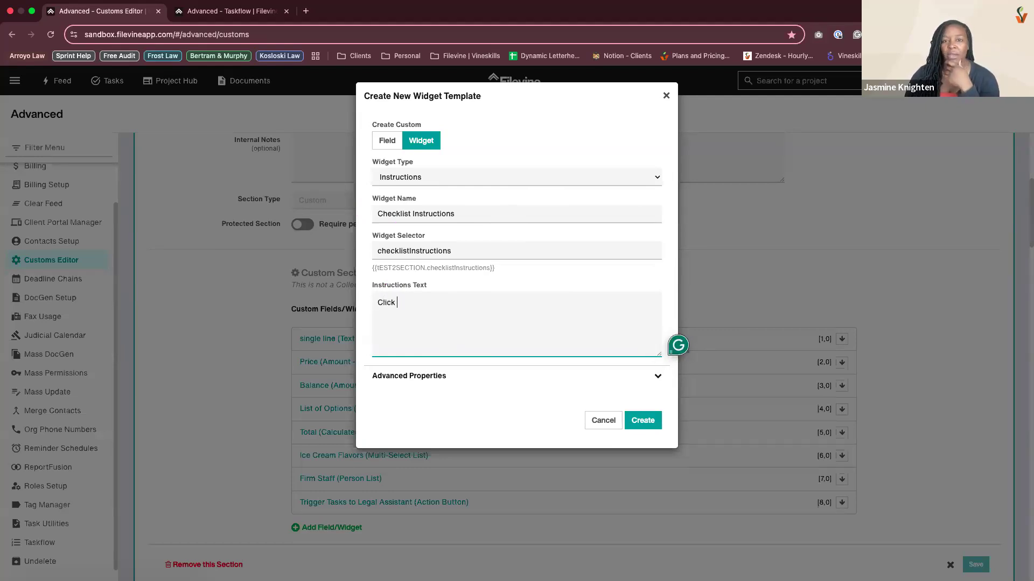
{"action": "type", "text": "\"Trigg"}
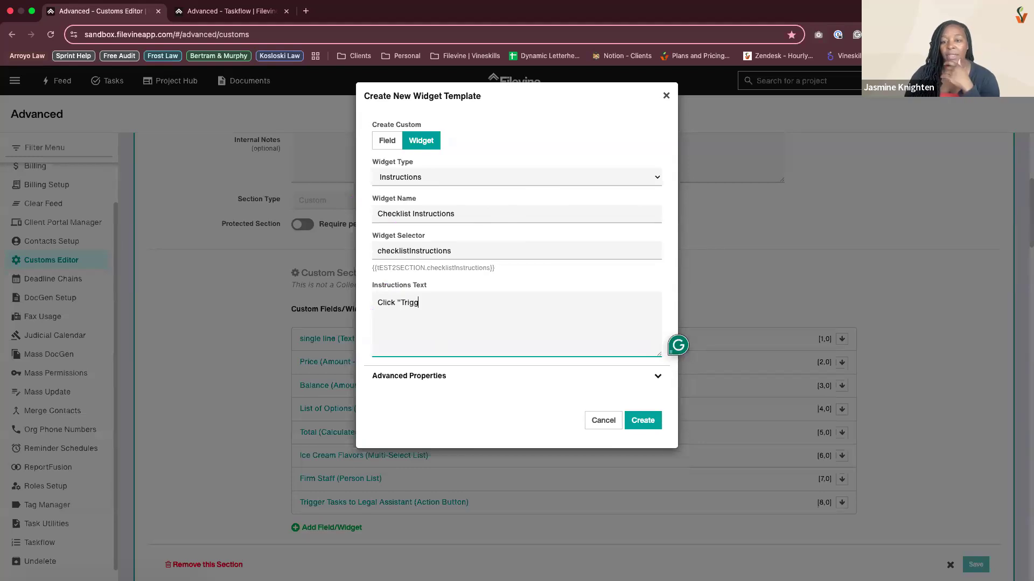
{"action": "type", "text": "er TAsks to Le"}
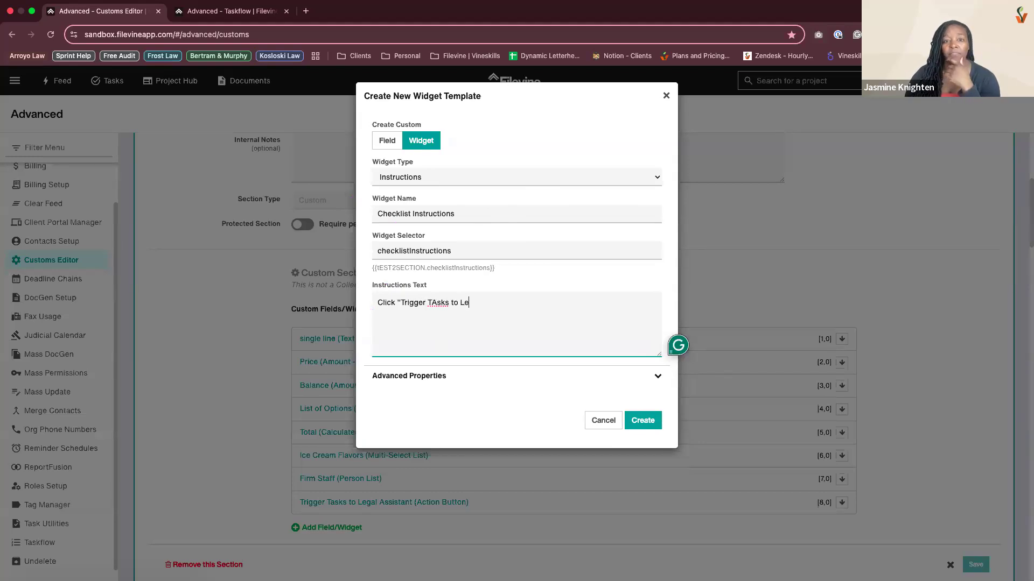
{"action": "type", "text": "gal Assistant\" "}
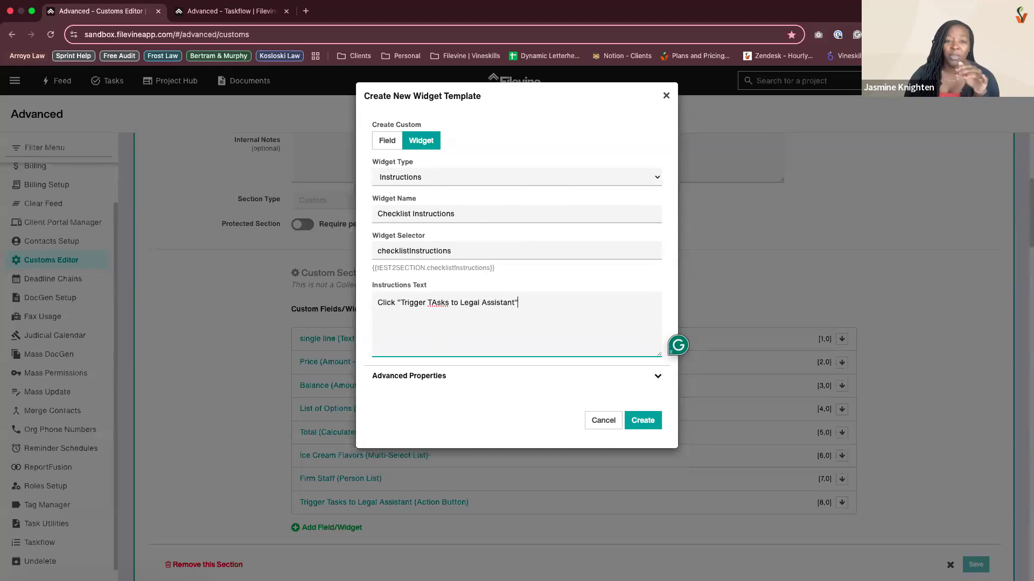
{"action": "type", "text": "to move forward"}
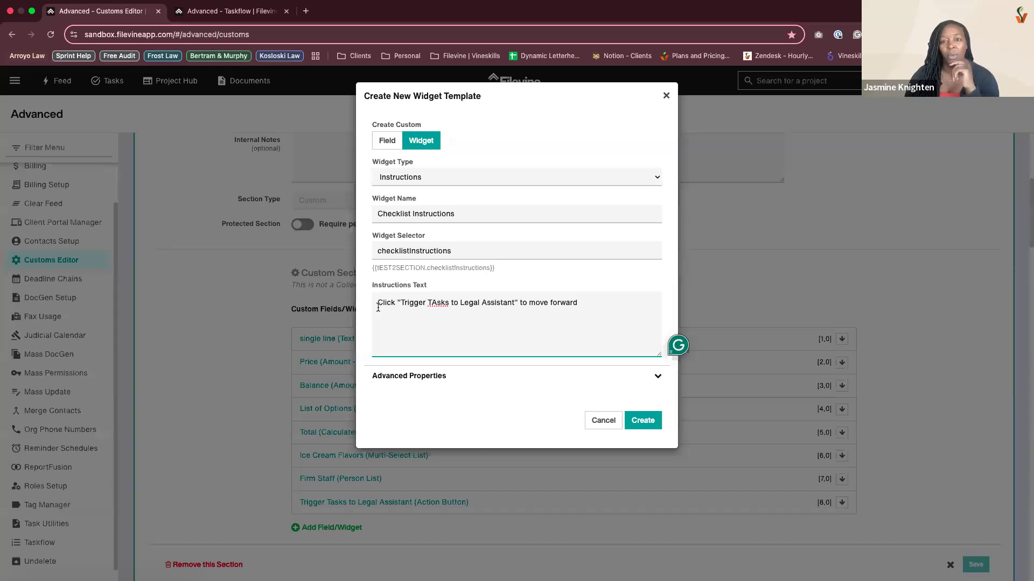
{"action": "key", "text": "Return"}
{"action": "type", "text": "=="}
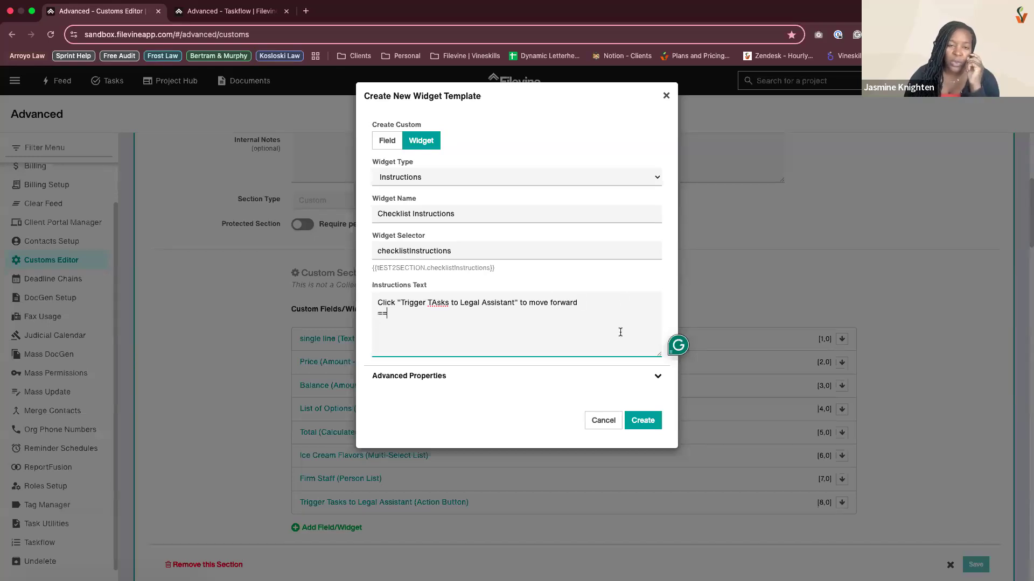
{"action": "left_click", "coordinate": [638, 425]}
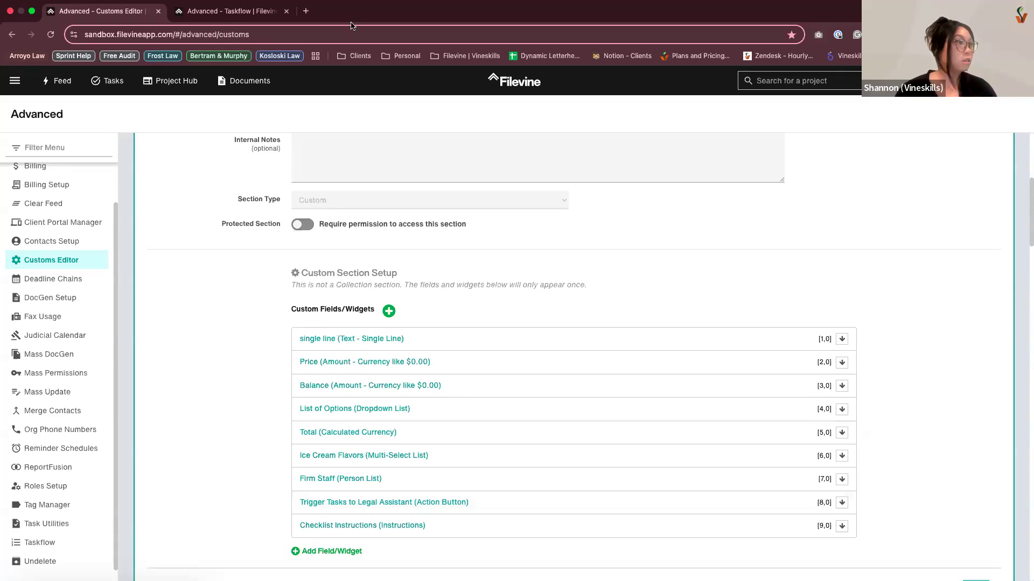
Filter the Project Hub to the Free Help-Personal Injury project type and open the Black Panther vs. Iron Man project
{"action": "left_click", "coordinate": [235, 12]}
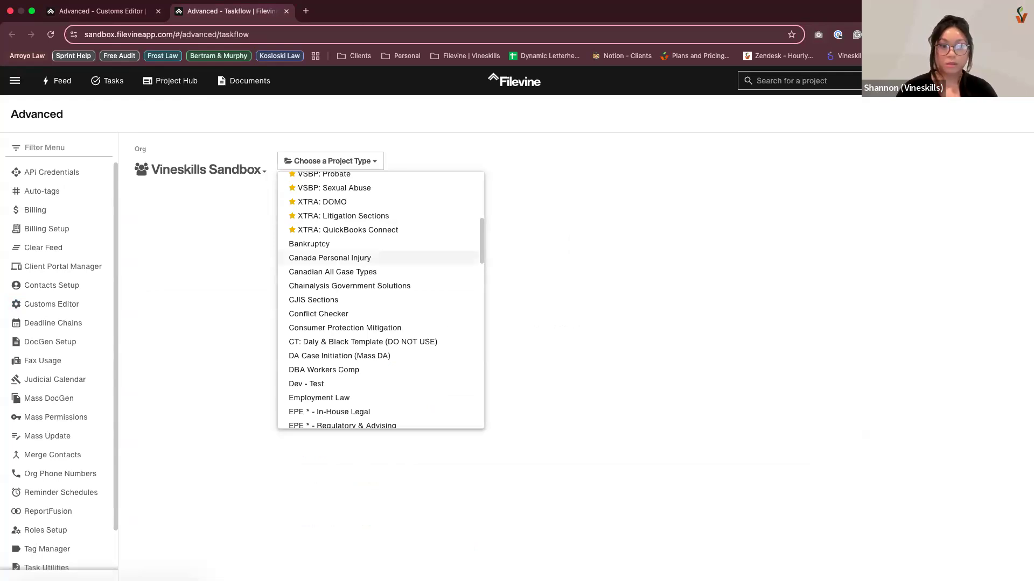
{"action": "left_click", "coordinate": [170, 81]}
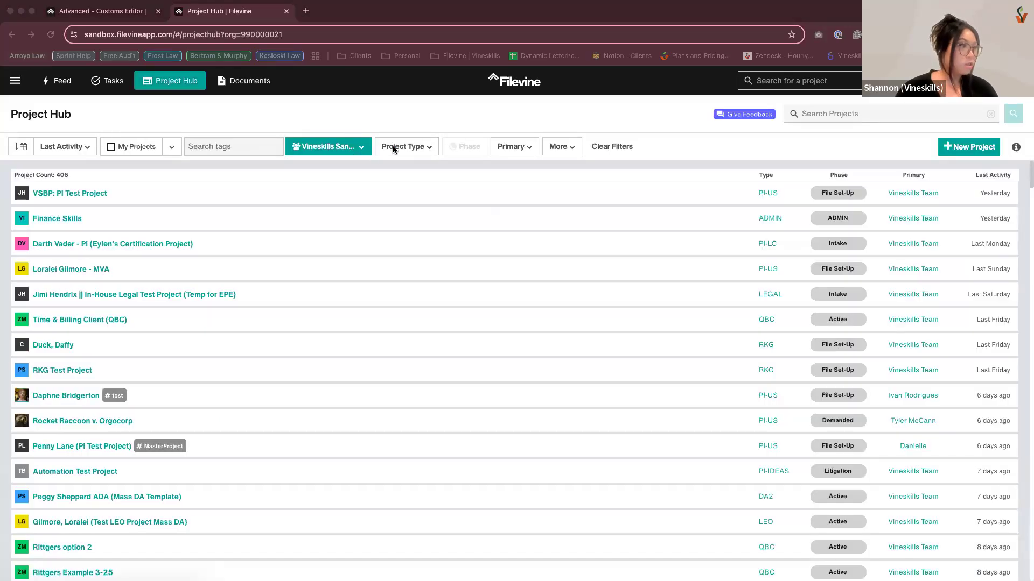
{"action": "left_click", "coordinate": [395, 146]}
{"action": "left_click", "coordinate": [421, 156]}
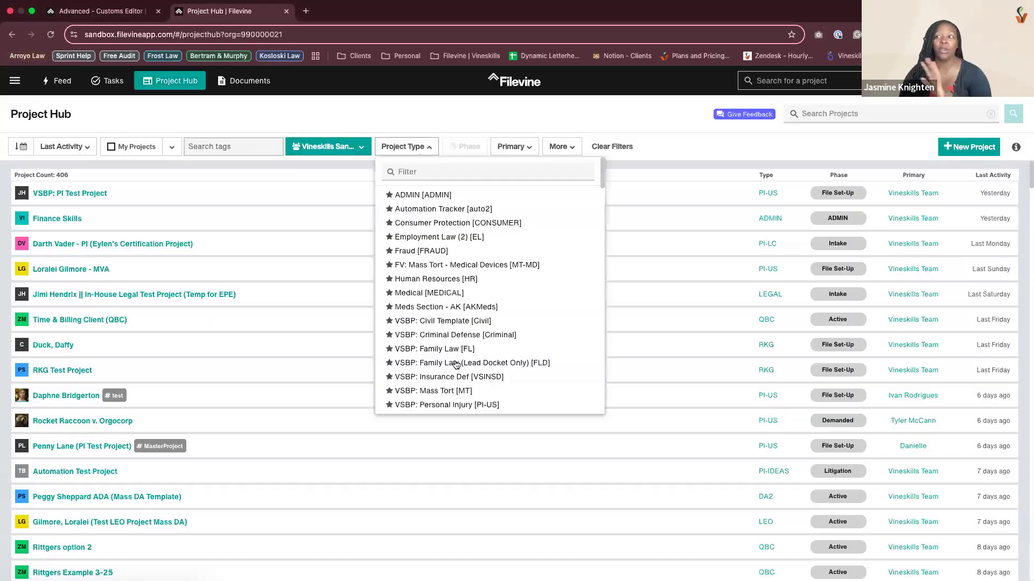
{"action": "scroll", "coordinate": [455, 363], "scroll_direction": "down", "scroll_amount": 5}
{"action": "scroll", "coordinate": [455, 364], "scroll_direction": "up", "scroll_amount": 1}
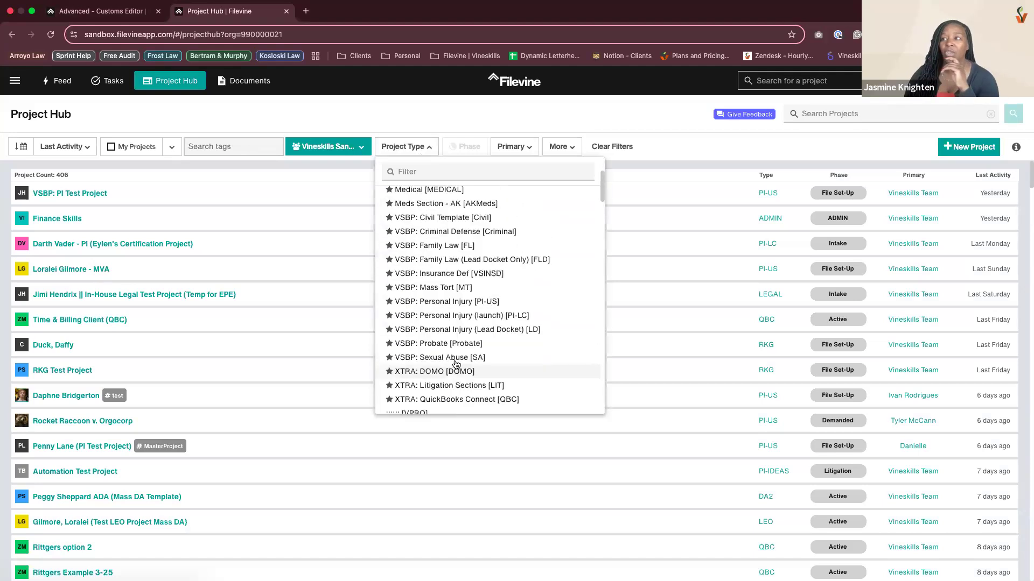
{"action": "left_click", "coordinate": [423, 171]}
{"action": "type", "text": "free help"}
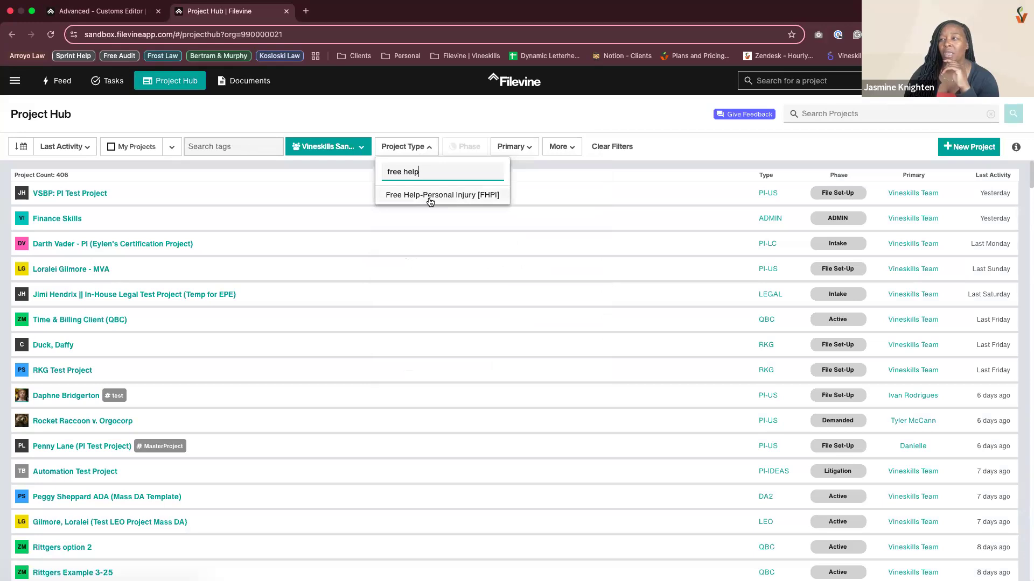
{"action": "left_click", "coordinate": [430, 196]}
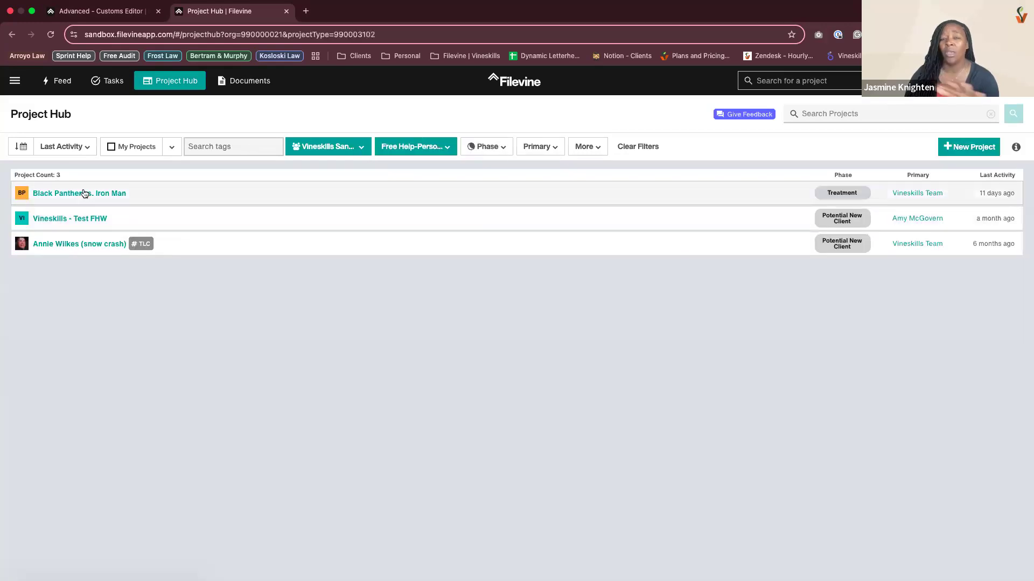
{"action": "left_click", "coordinate": [84, 193]}
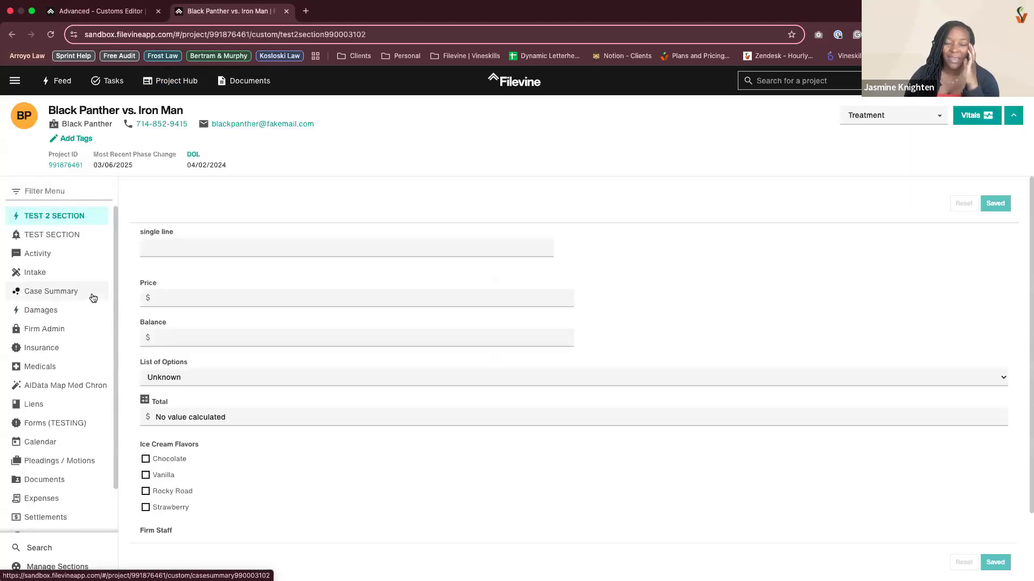
Open the project's Documents section and select the file Case_Status_Update_Letter 2025-03-12 1404.docx
{"action": "scroll", "coordinate": [93, 298], "scroll_direction": "down", "scroll_amount": 2}
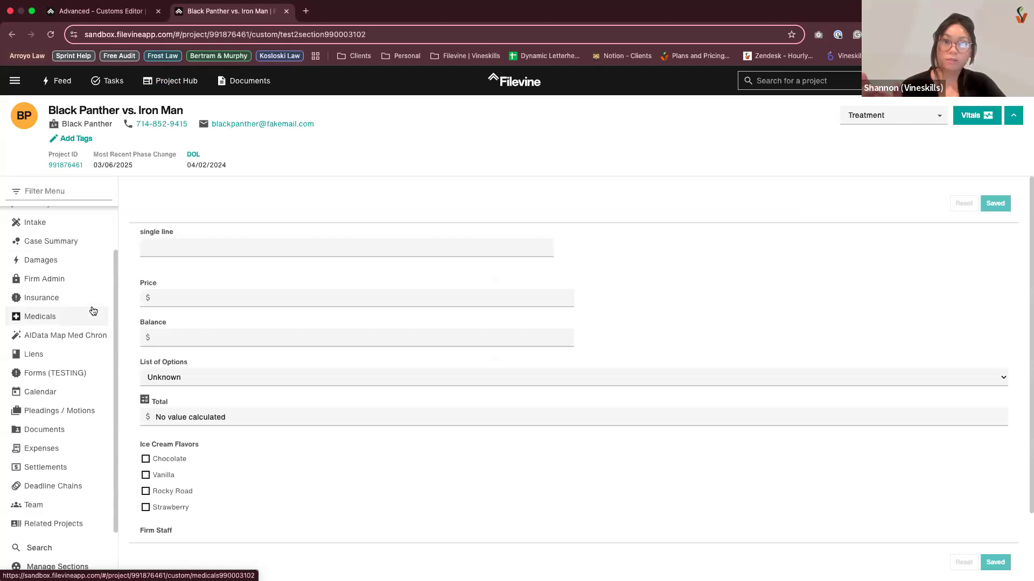
{"action": "scroll", "coordinate": [80, 294], "scroll_direction": "up", "scroll_amount": 2}
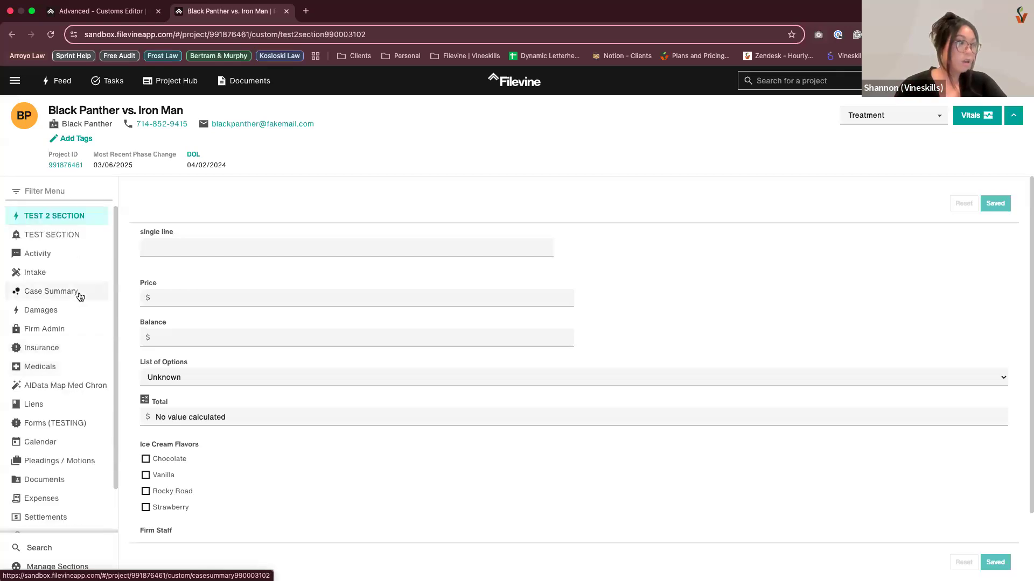
{"action": "scroll", "coordinate": [70, 377], "scroll_direction": "down", "scroll_amount": 2}
{"action": "left_click", "coordinate": [36, 434]}
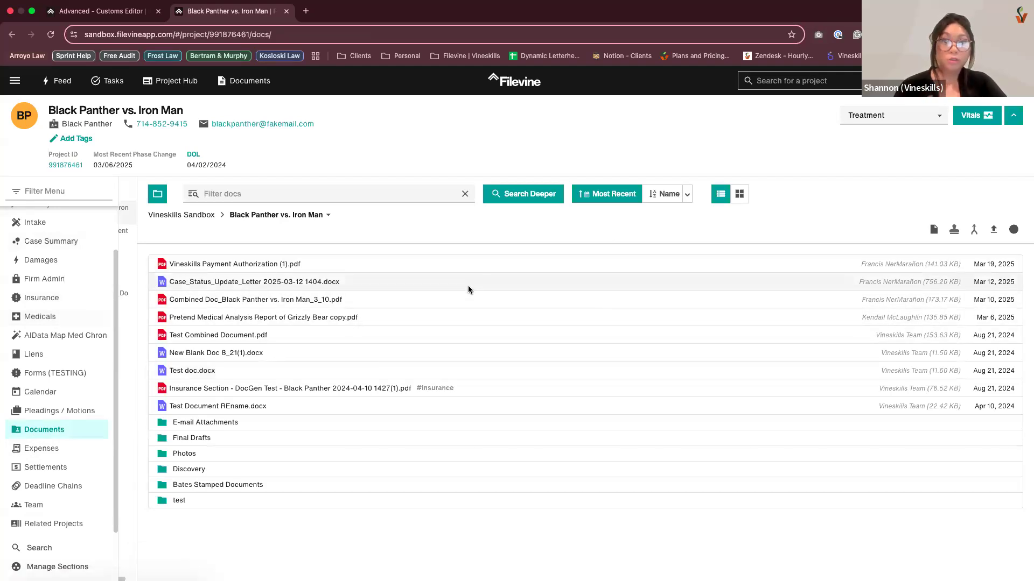
{"action": "left_click", "coordinate": [468, 290]}
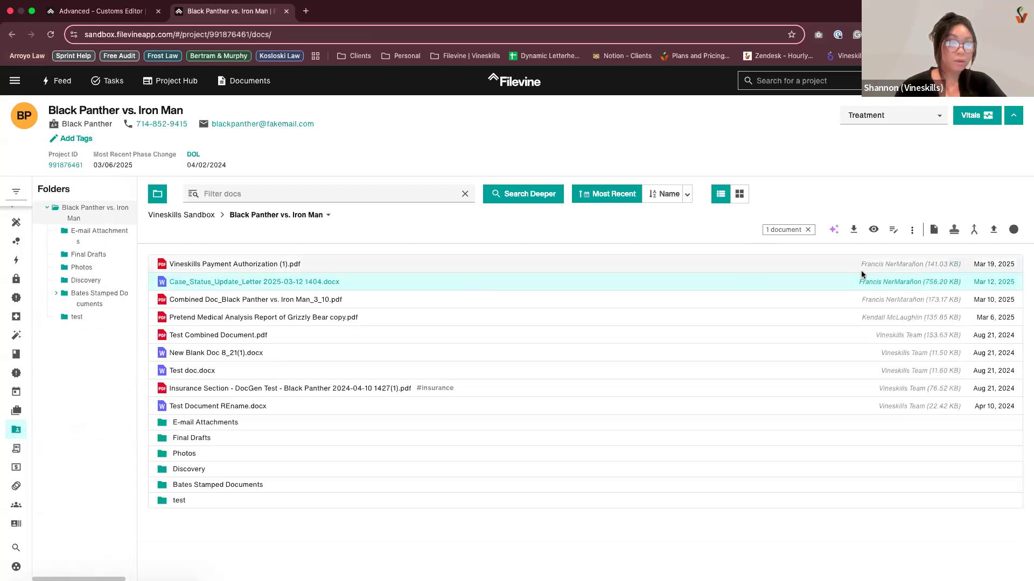
Generate an email file for the selected Case_Status_Update_Letter 2025-03-12 1404.docx and open the downloaded email
{"action": "left_click", "coordinate": [913, 231]}
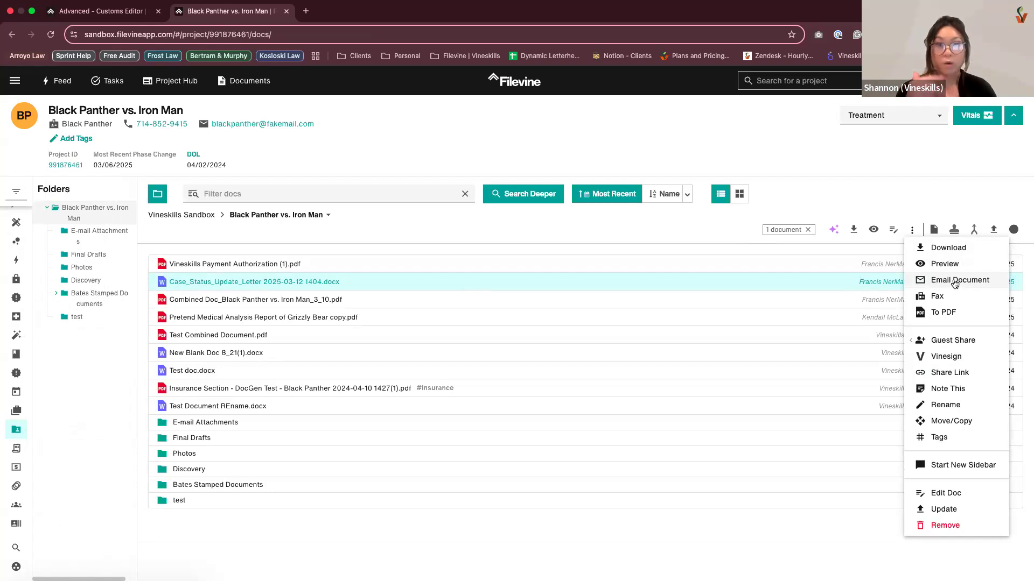
{"action": "left_click", "coordinate": [843, 520]}
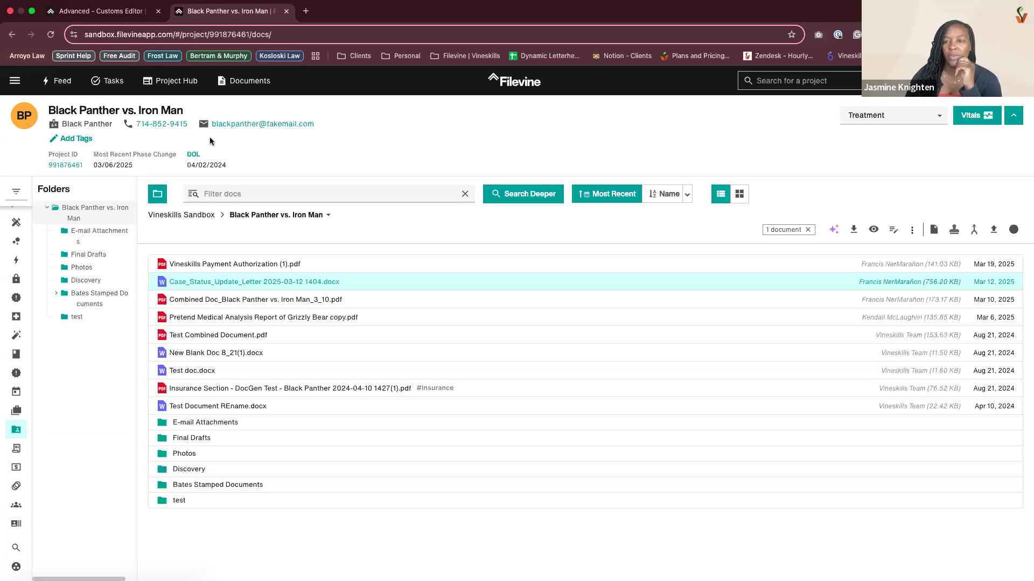
{"action": "left_click", "coordinate": [912, 230]}
{"action": "left_click", "coordinate": [946, 280]}
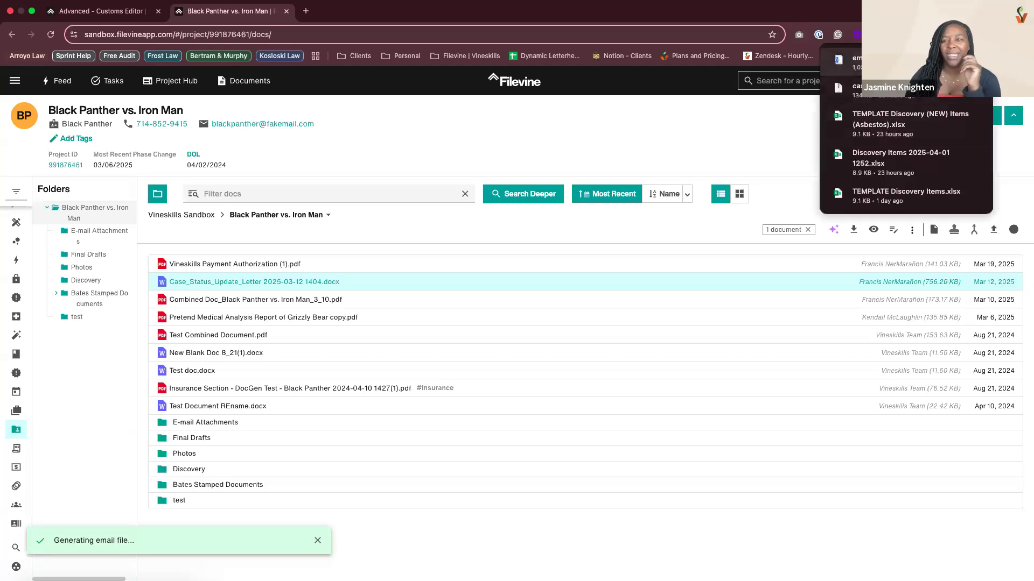
{"action": "left_click", "coordinate": [906, 62]}
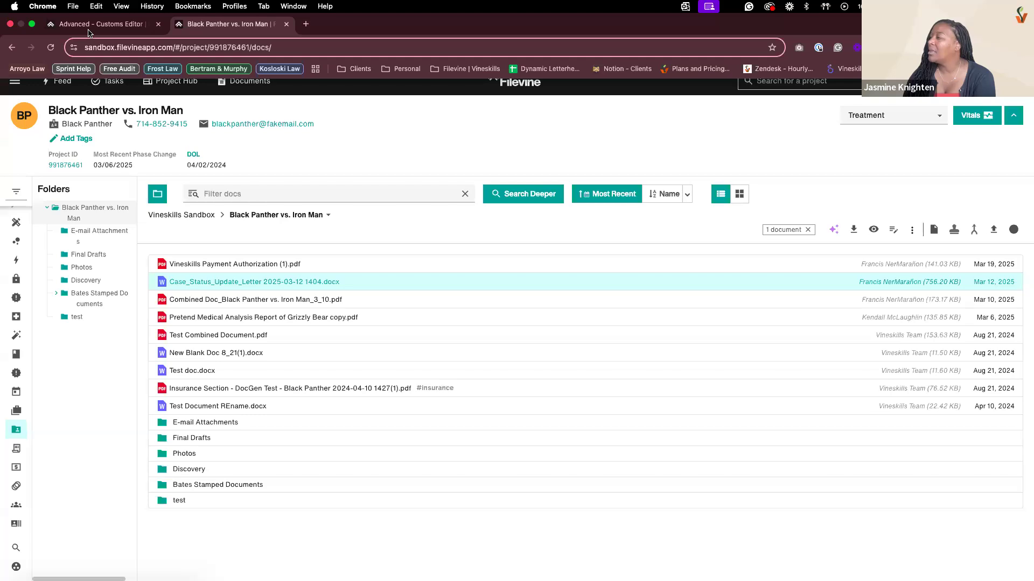
Return to the advanced settings, open ReportFusion and look through the list of existing fusion reports
{"action": "left_click", "coordinate": [89, 28]}
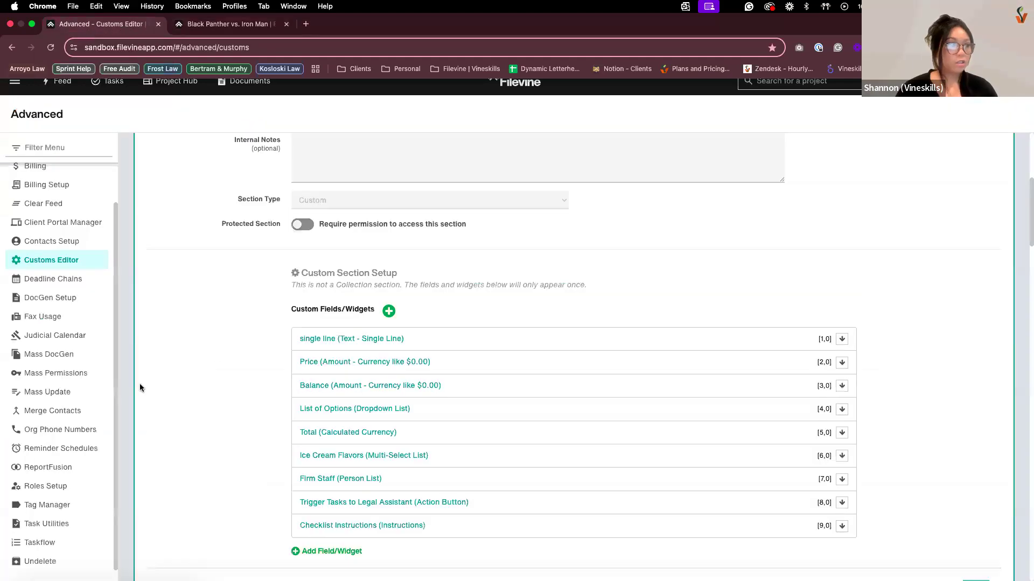
{"action": "scroll", "coordinate": [256, 427], "scroll_direction": "down", "scroll_amount": 1}
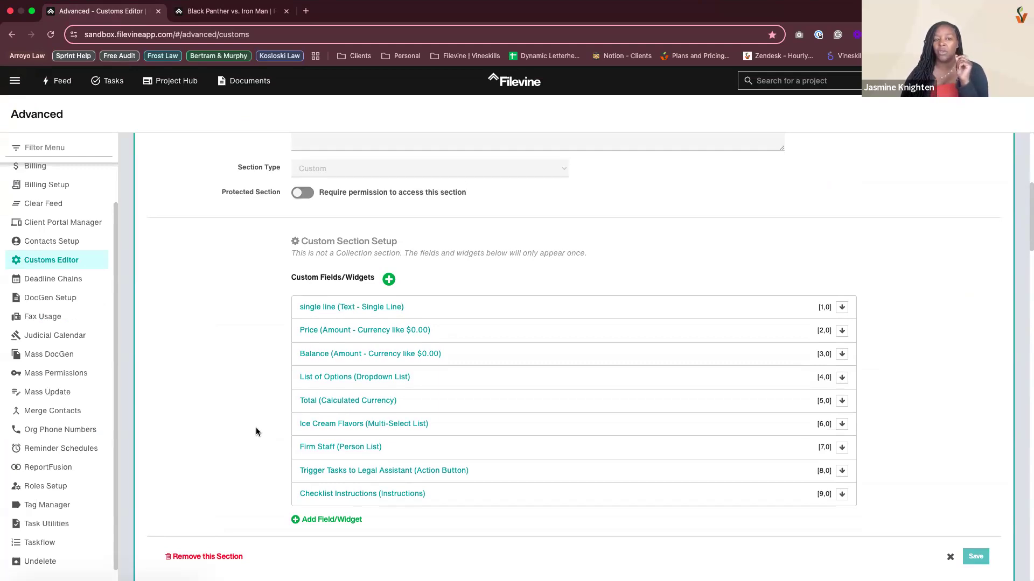
{"action": "left_click", "coordinate": [65, 473]}
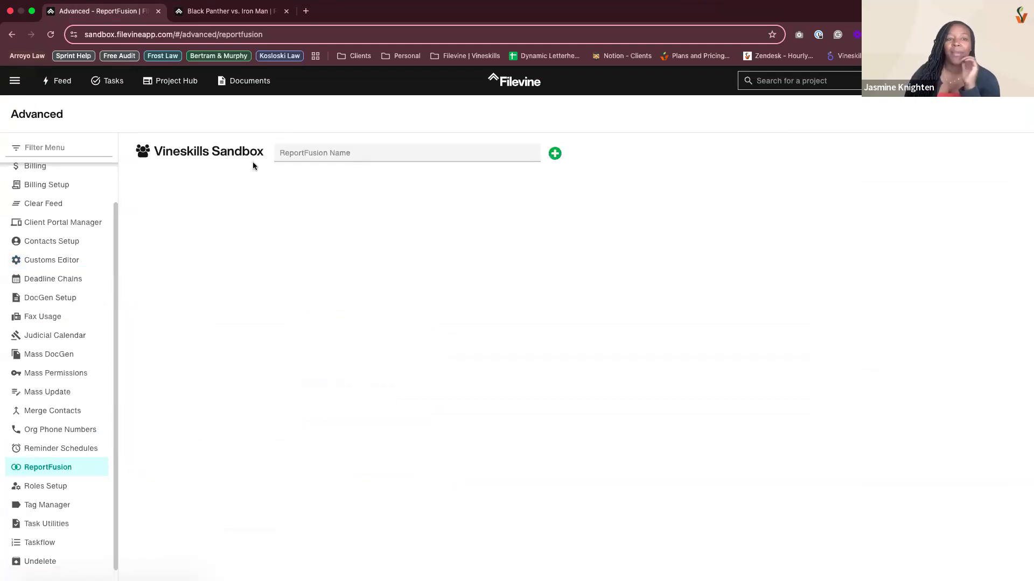
{"action": "left_click", "coordinate": [311, 155]}
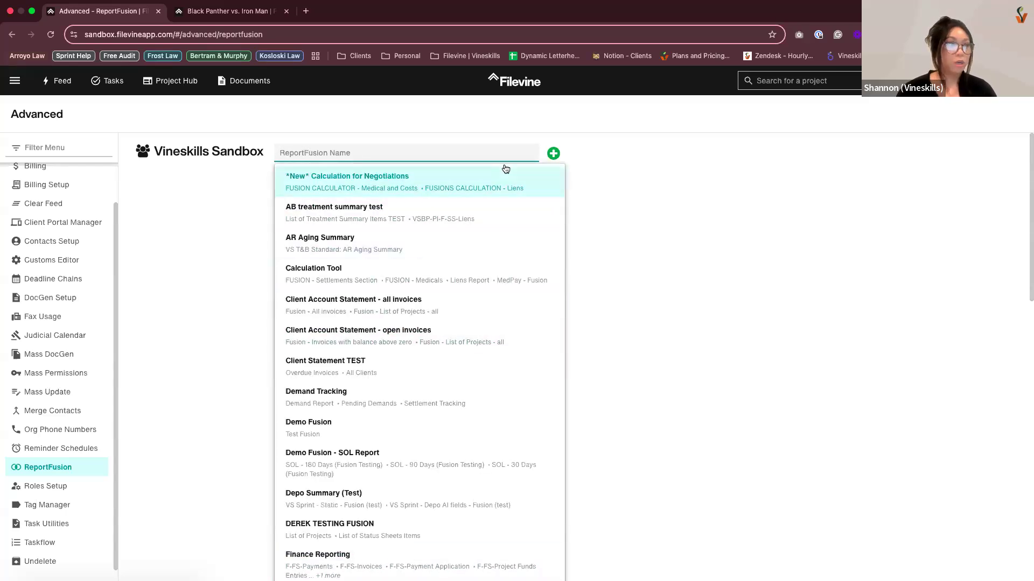
{"action": "left_click", "coordinate": [640, 136]}
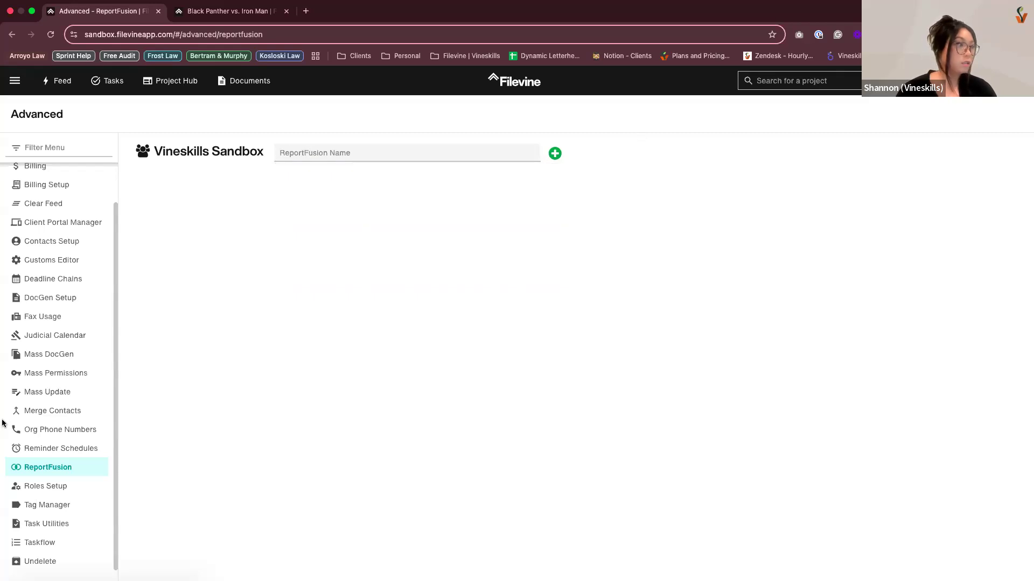
Reopen the Customs Editor, choose the Free Help-Personal Injury project type and open TEST 2 SECTION at its custom fields
{"action": "left_click", "coordinate": [62, 263]}
{"action": "left_click", "coordinate": [199, 157]}
{"action": "left_click", "coordinate": [196, 191]}
{"action": "left_click", "coordinate": [356, 155]}
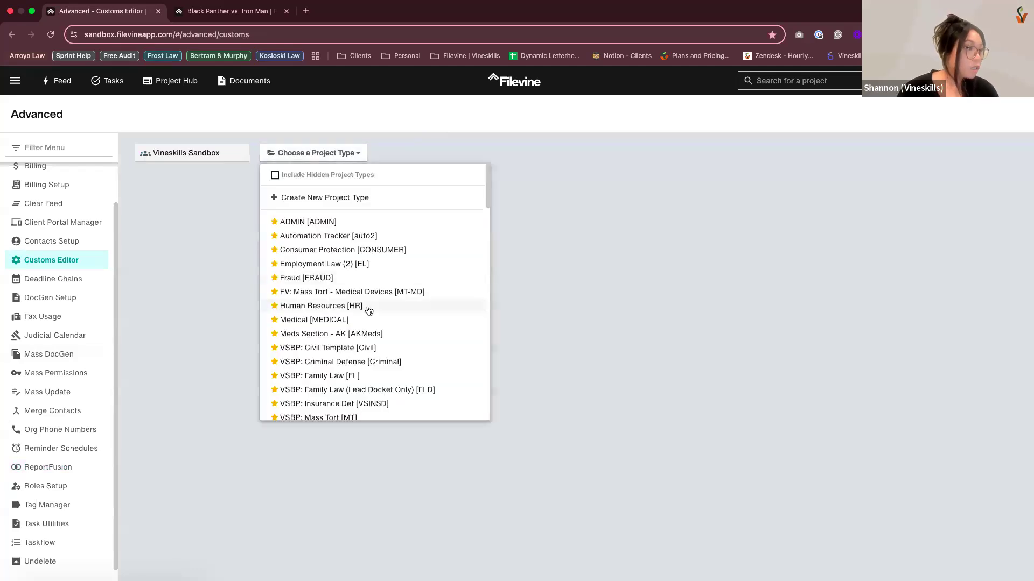
{"action": "scroll", "coordinate": [366, 308], "scroll_direction": "down", "scroll_amount": 5}
{"action": "scroll", "coordinate": [369, 312], "scroll_direction": "up", "scroll_amount": 3}
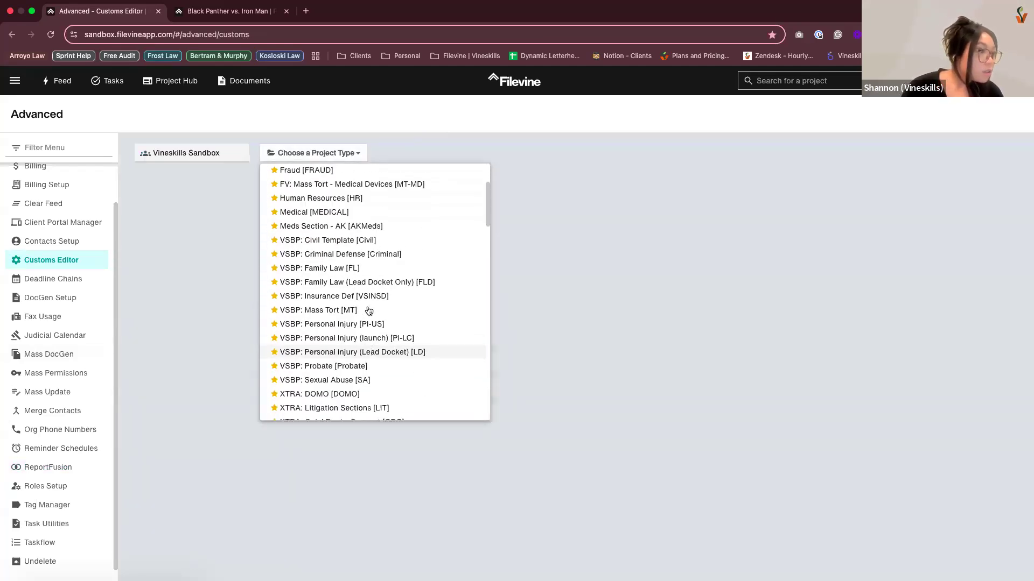
{"action": "scroll", "coordinate": [368, 311], "scroll_direction": "down", "scroll_amount": 5}
{"action": "scroll", "coordinate": [368, 312], "scroll_direction": "down", "scroll_amount": 7}
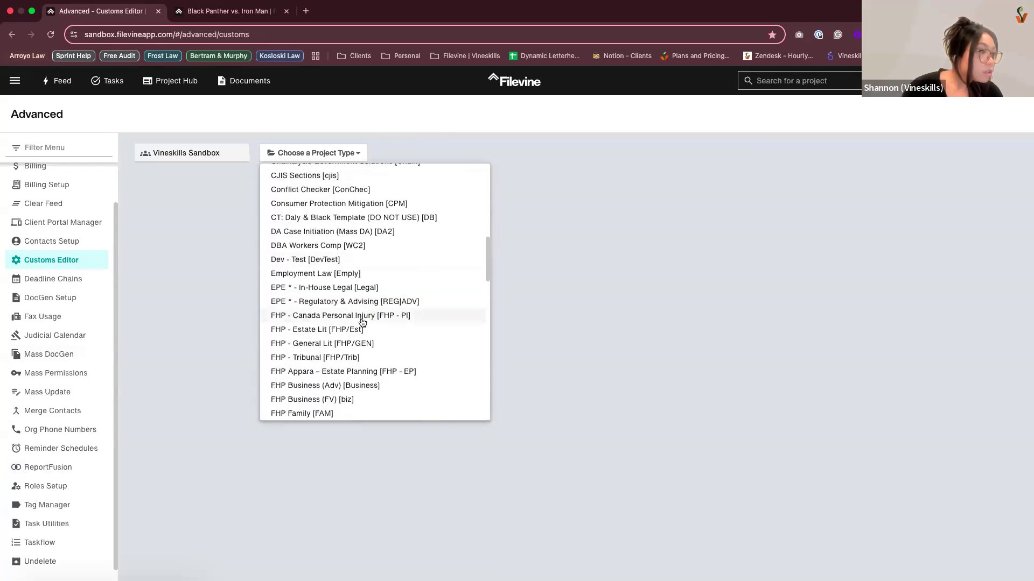
{"action": "scroll", "coordinate": [358, 334], "scroll_direction": "down", "scroll_amount": 3}
{"action": "left_click", "coordinate": [339, 362]}
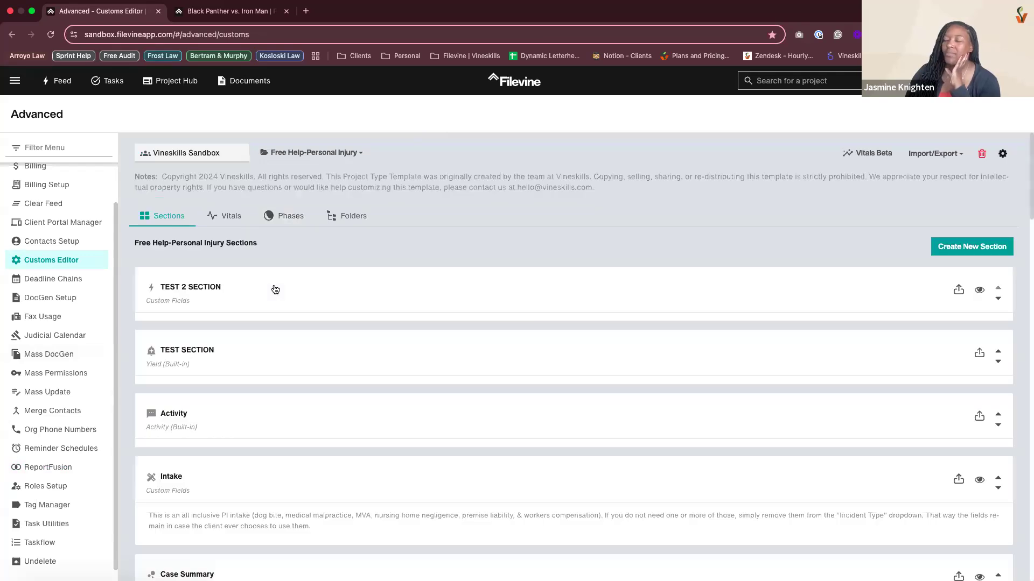
{"action": "left_click", "coordinate": [276, 286]}
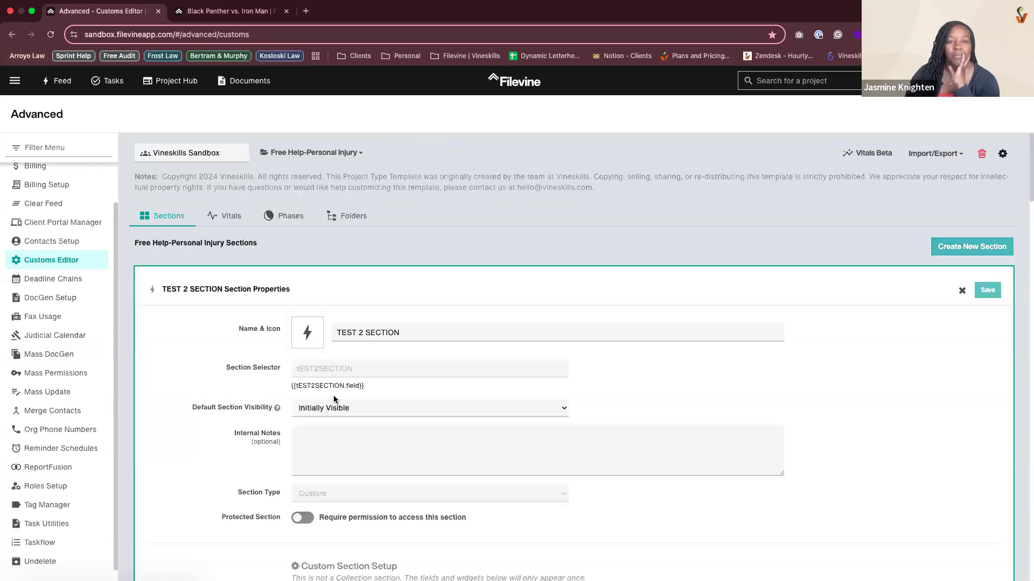
{"action": "scroll", "coordinate": [275, 472], "scroll_direction": "down", "scroll_amount": 4}
{"action": "scroll", "coordinate": [354, 413], "scroll_direction": "down", "scroll_amount": 2}
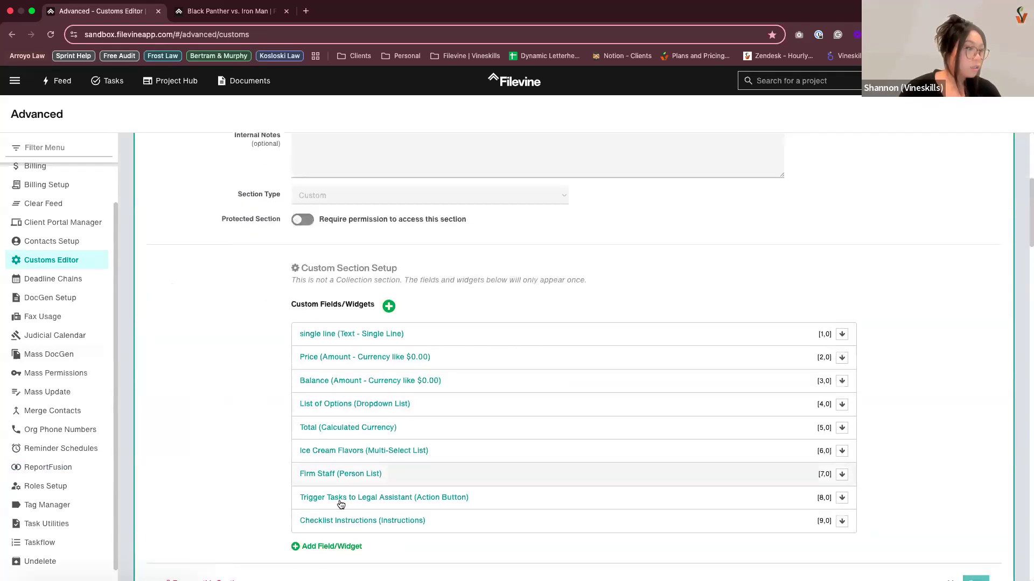
Start a new Project Link List field in TEST 2 SECTION and view the project types it can be limited to
{"action": "left_click", "coordinate": [318, 546]}
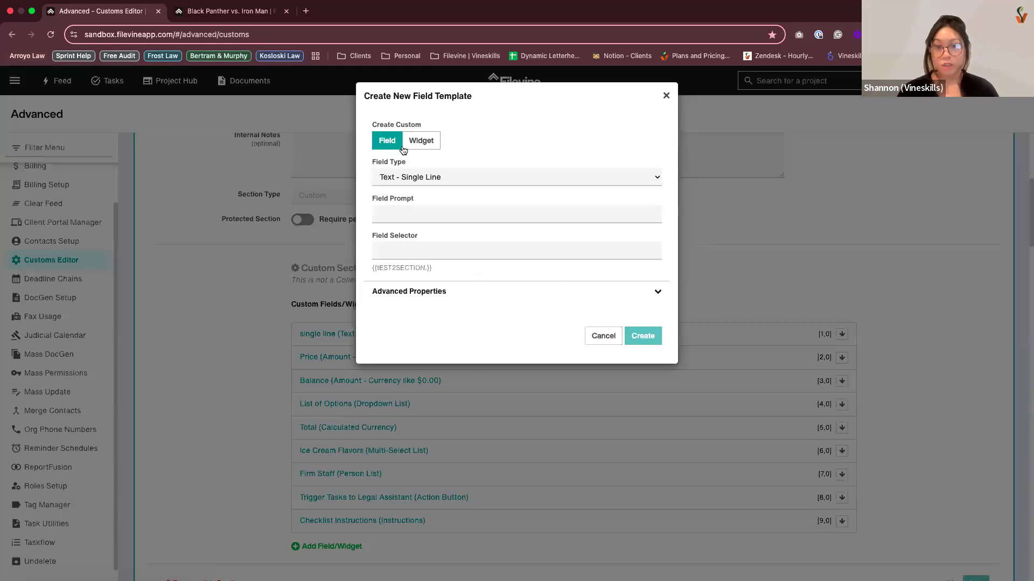
{"action": "left_click", "coordinate": [421, 182]}
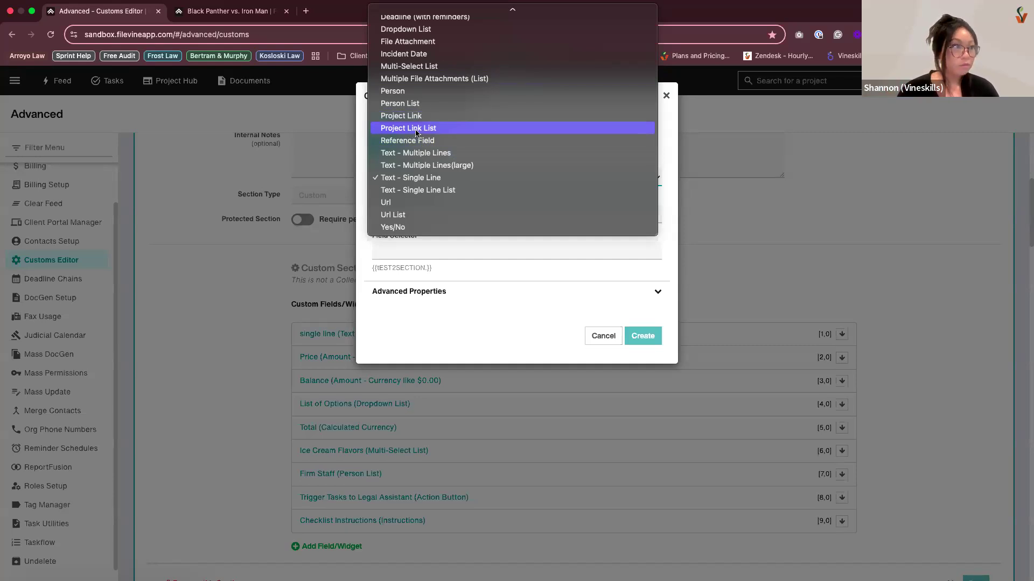
{"action": "left_click", "coordinate": [416, 130]}
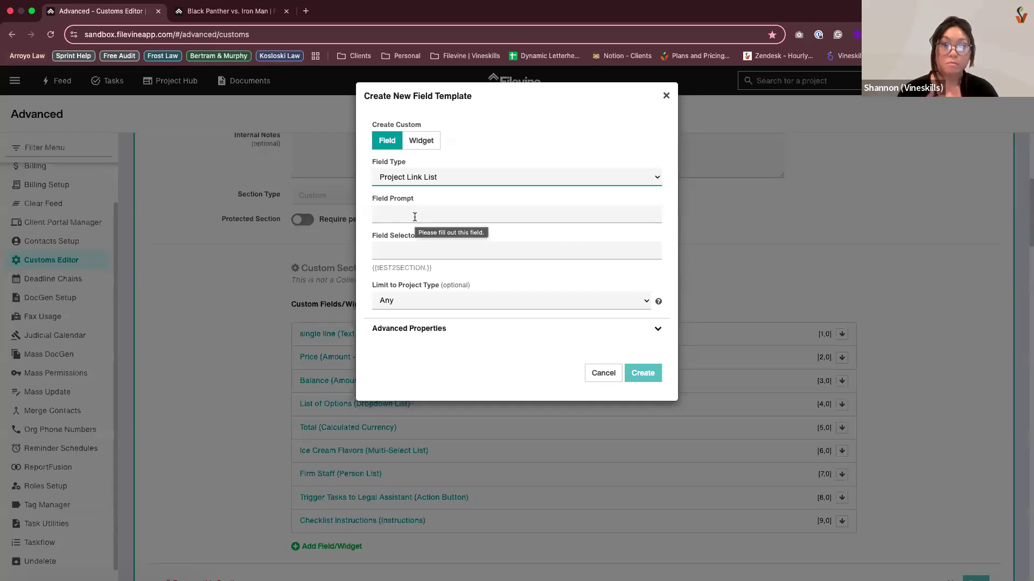
{"action": "left_click", "coordinate": [395, 305]}
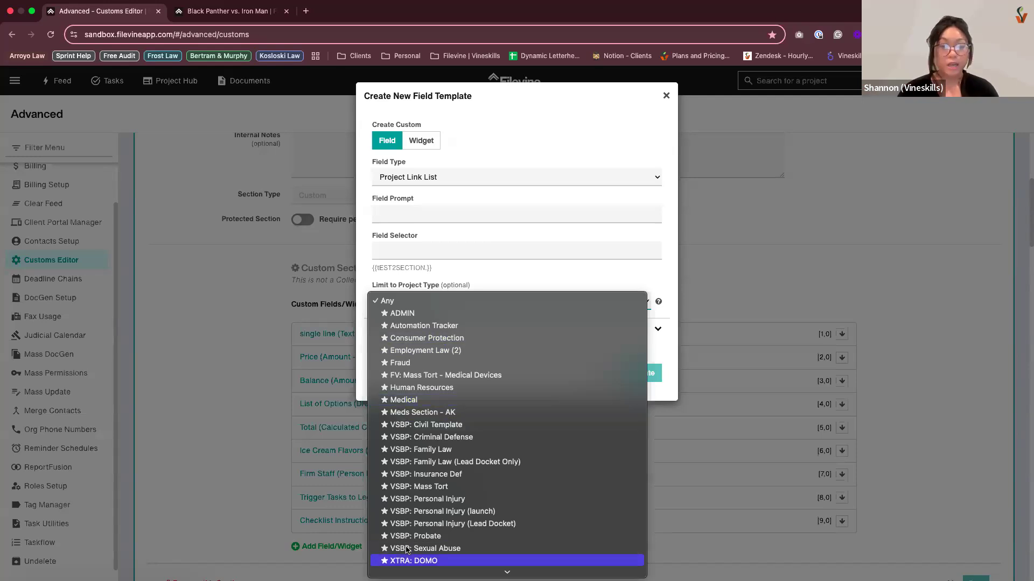
{"action": "left_click", "coordinate": [460, 267]}
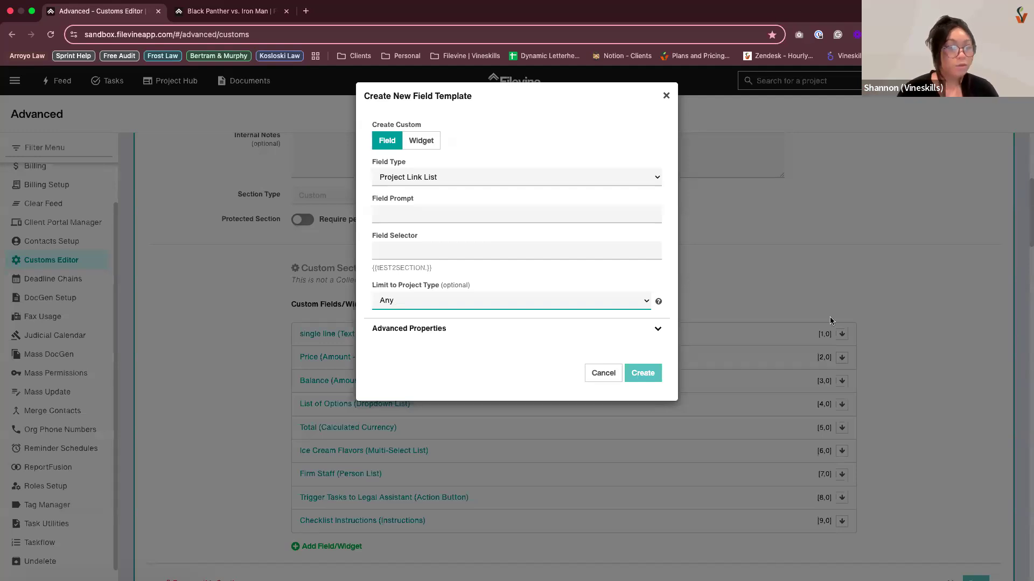
{"action": "scroll", "coordinate": [428, 186], "scroll_direction": "up", "scroll_amount": 5}
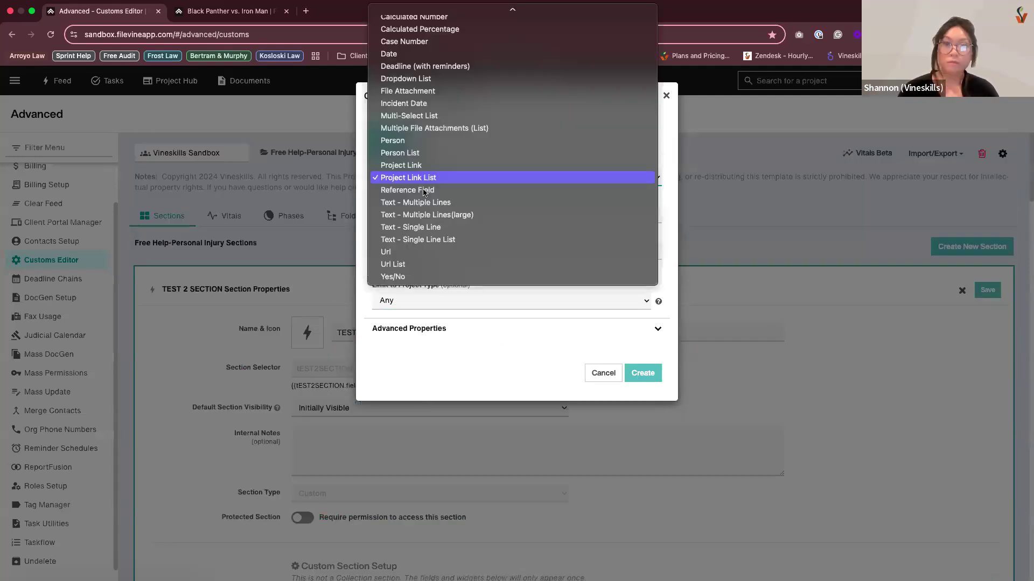
{"action": "left_click", "coordinate": [423, 316]}
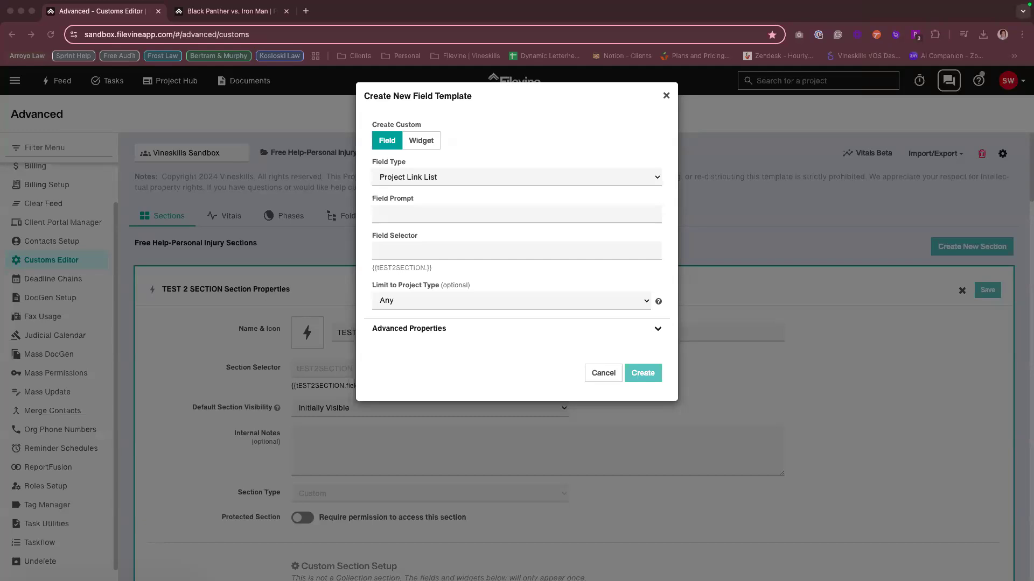
Change the new field's type to Reference Field, choose In Progress Balance as the referenced field, and cancel the field
{"action": "left_click", "coordinate": [510, 177]}
{"action": "left_click", "coordinate": [422, 191]}
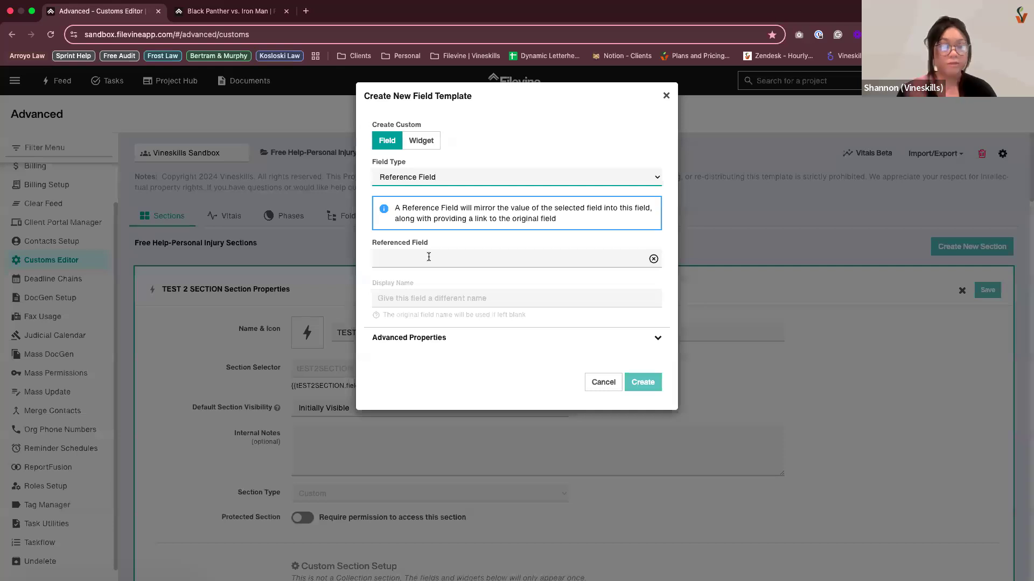
{"action": "left_click", "coordinate": [414, 264]}
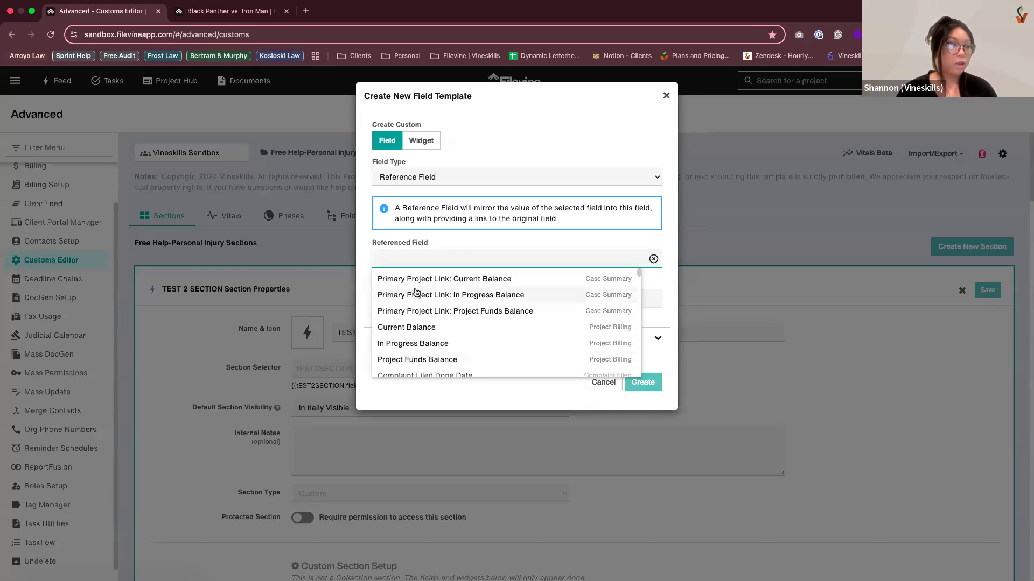
{"action": "left_click", "coordinate": [424, 345]}
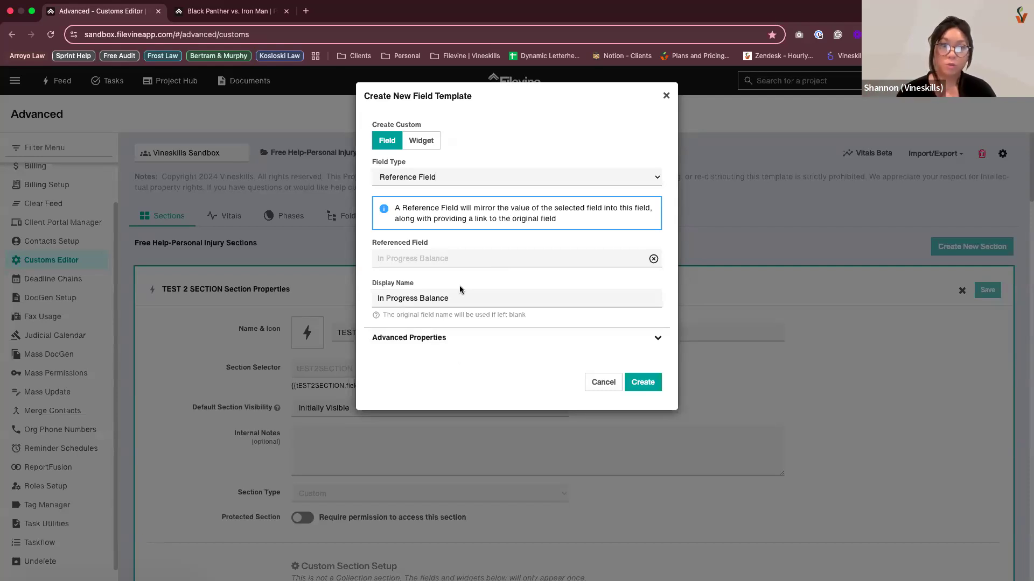
{"action": "left_click", "coordinate": [604, 381]}
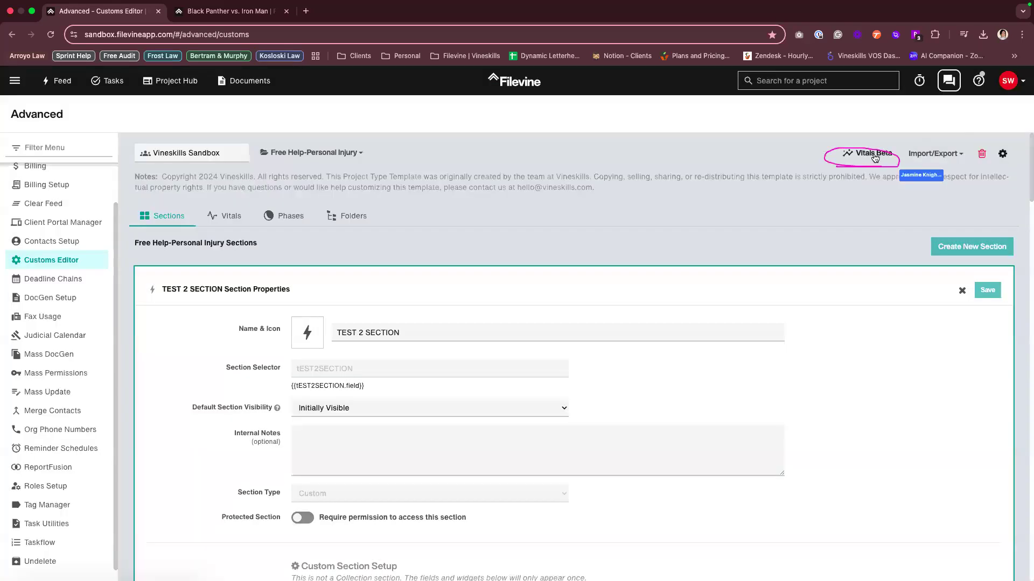
View the Expanded Vitals & Reference Fields Beta setting and close it
{"action": "left_click", "coordinate": [870, 155]}
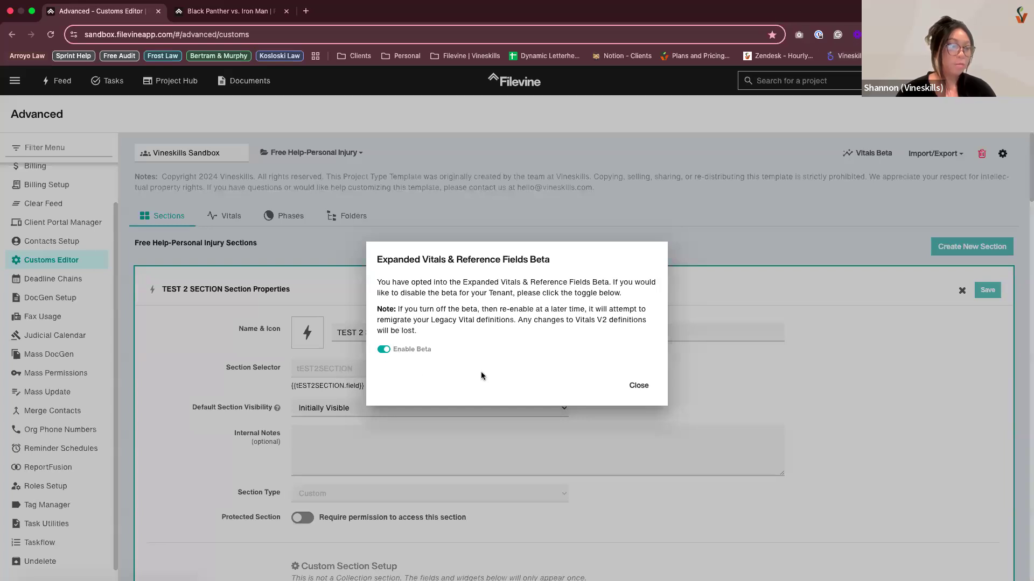
{"action": "left_click", "coordinate": [640, 386]}
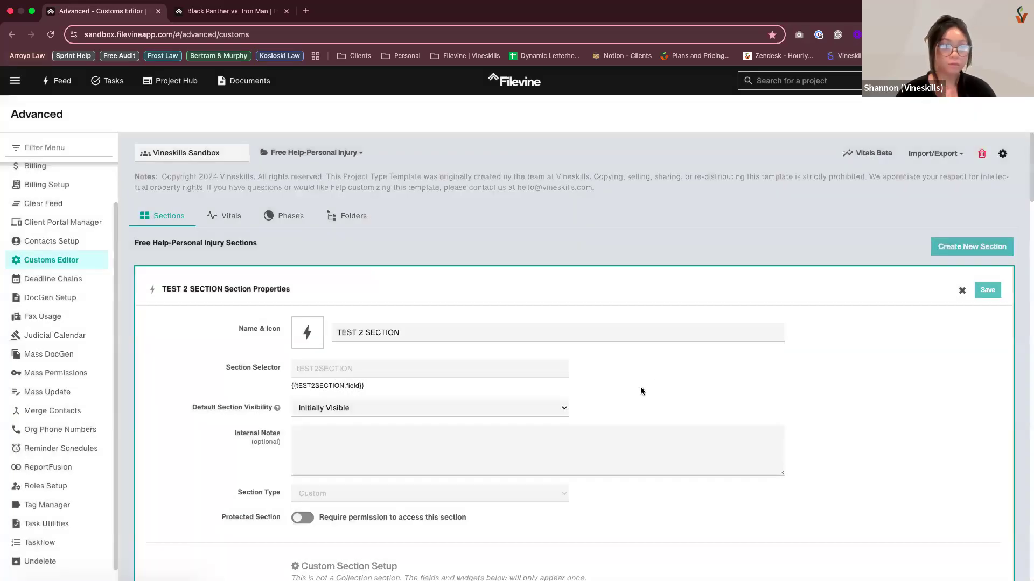
Start a new Url field in TEST 2 SECTION, view its advanced properties and close it without creating the field
{"action": "scroll", "coordinate": [505, 479], "scroll_direction": "down", "scroll_amount": 8}
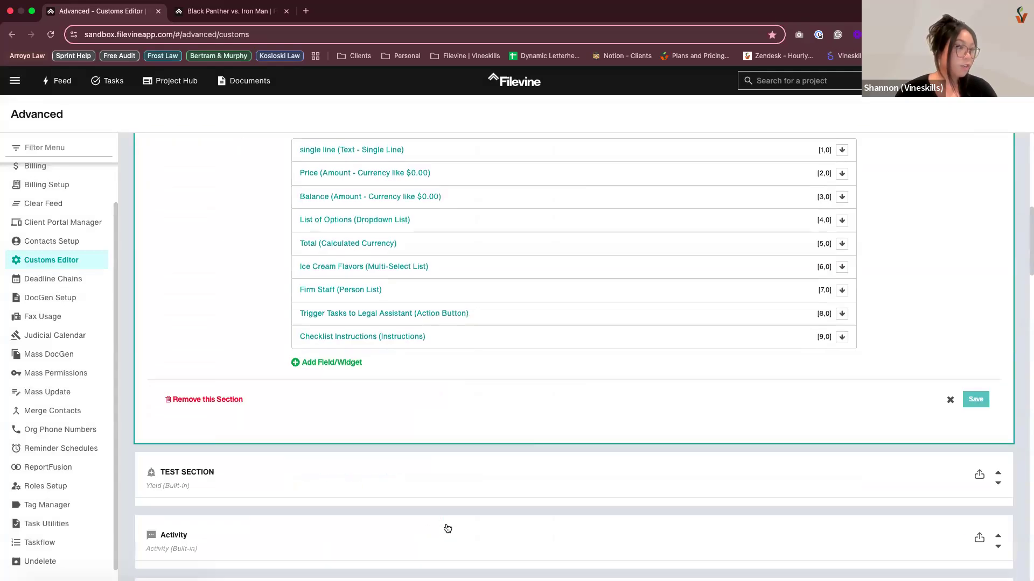
{"action": "left_click", "coordinate": [342, 361]}
{"action": "left_click", "coordinate": [431, 181]}
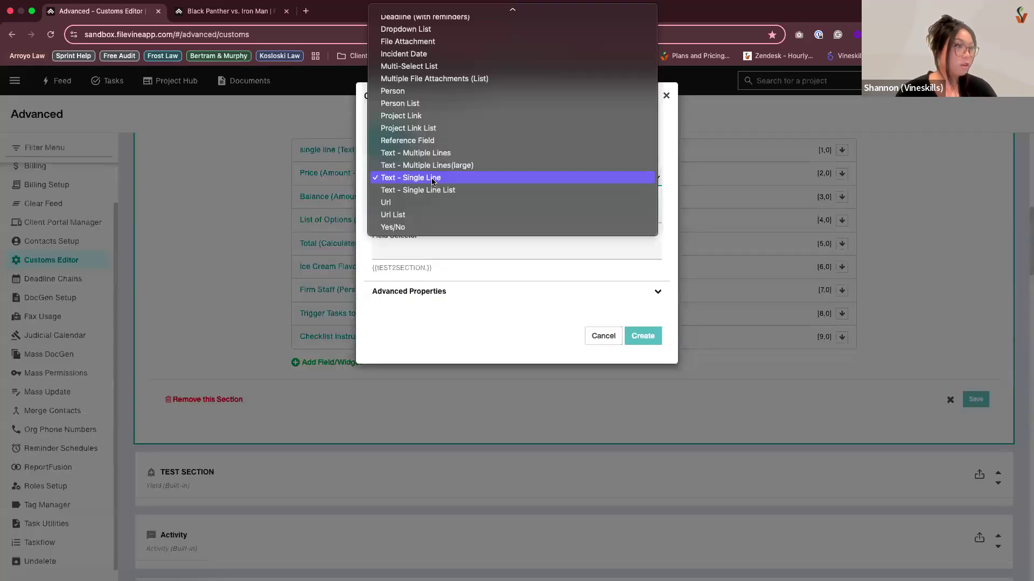
{"action": "left_click", "coordinate": [406, 205]}
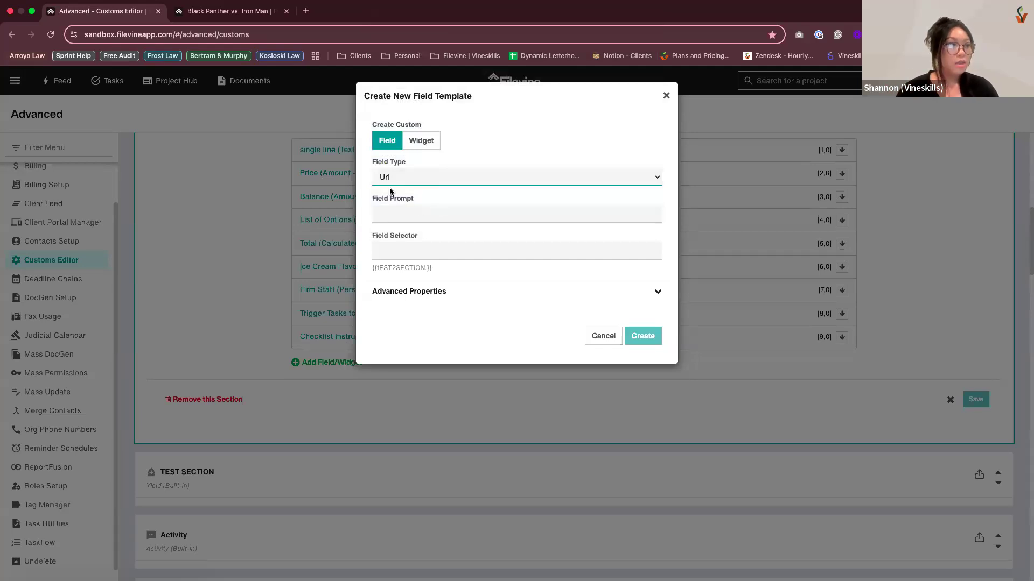
{"action": "left_click", "coordinate": [411, 294]}
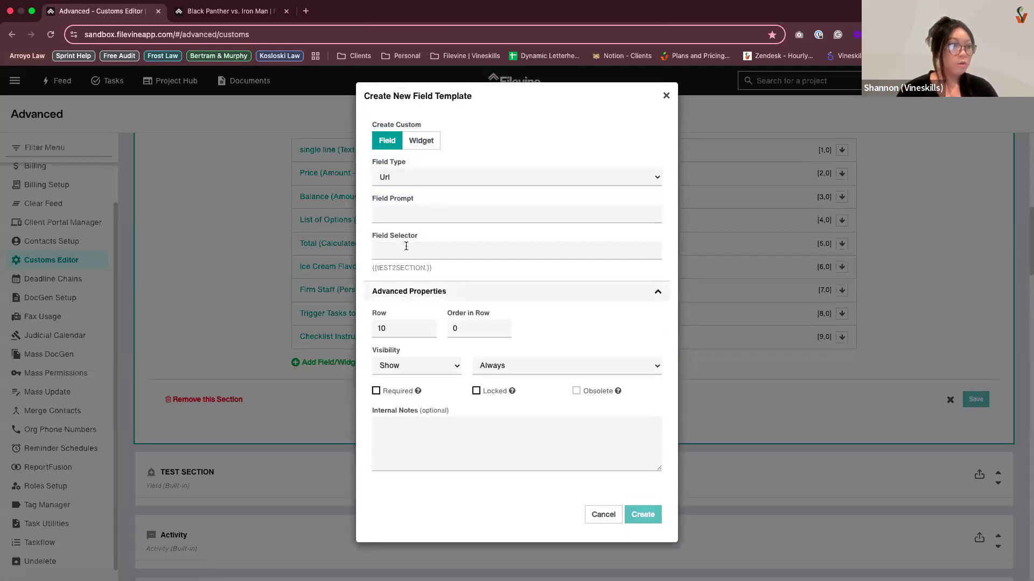
{"action": "left_click", "coordinate": [667, 97]}
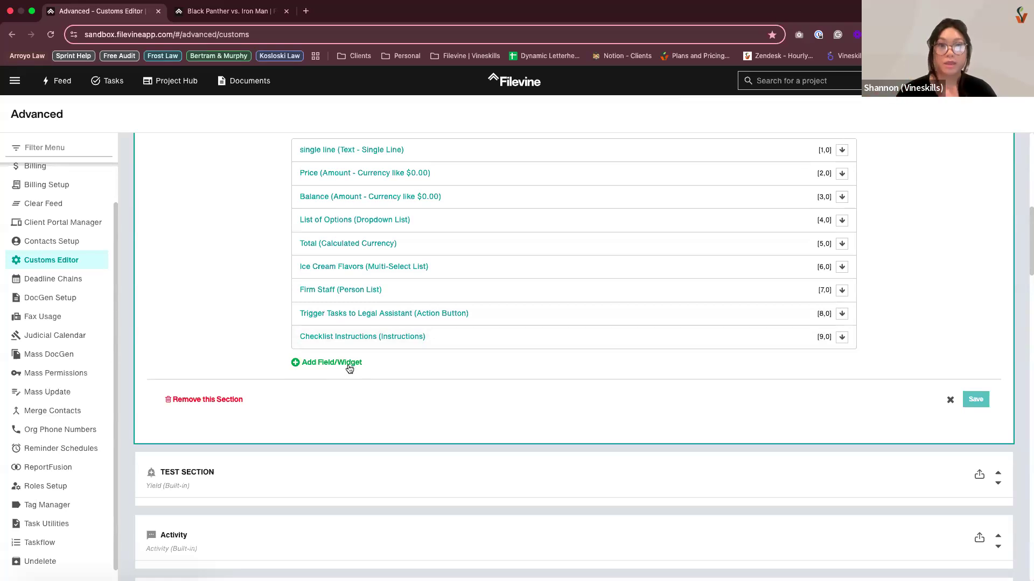
Create a Url List field with the prompt "Filevine URL" in TEST 2 SECTION
{"action": "scroll", "coordinate": [350, 337], "scroll_direction": "up", "scroll_amount": 3}
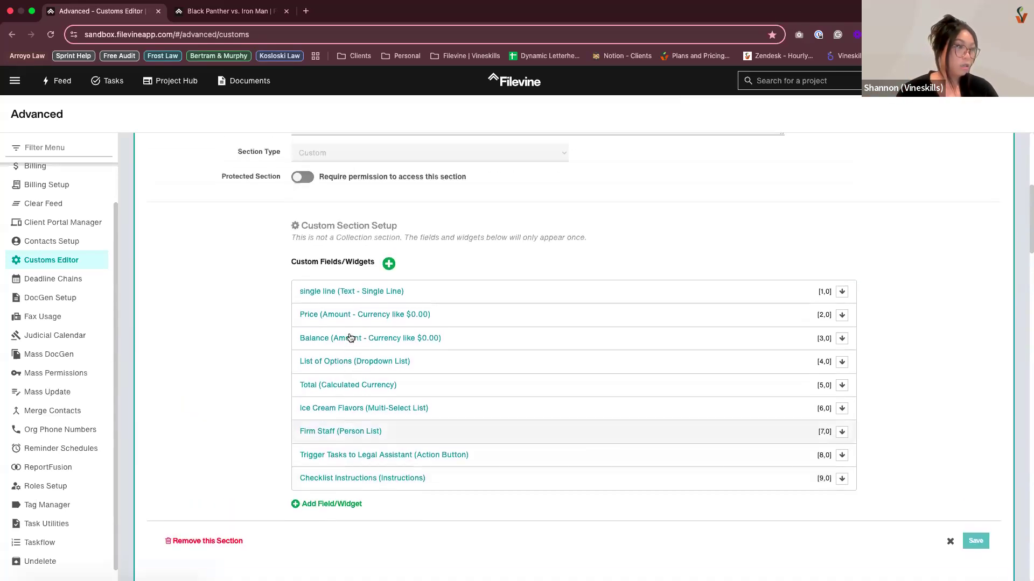
{"action": "left_click", "coordinate": [334, 504]}
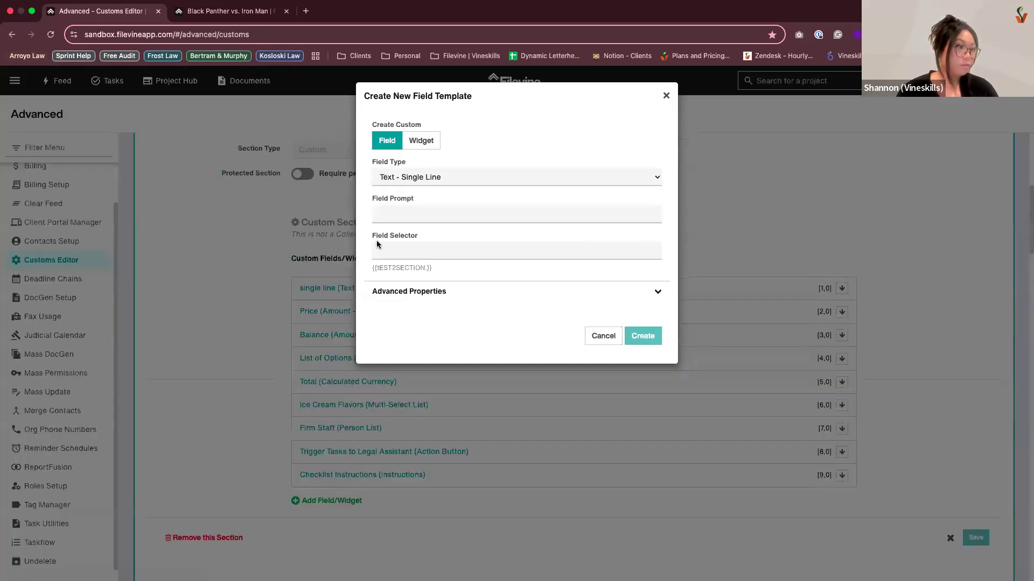
{"action": "left_click", "coordinate": [399, 180]}
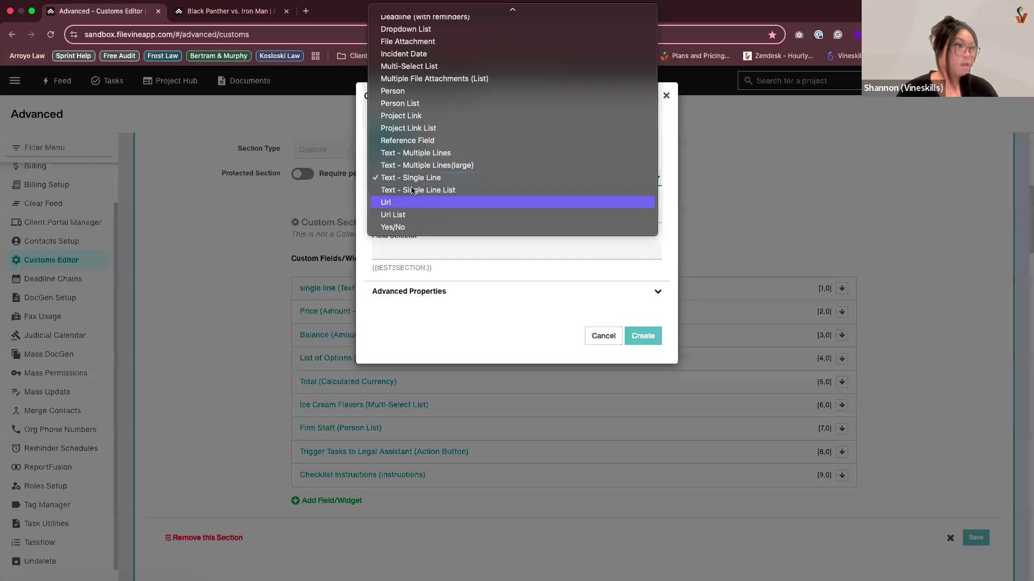
{"action": "left_click", "coordinate": [394, 216]}
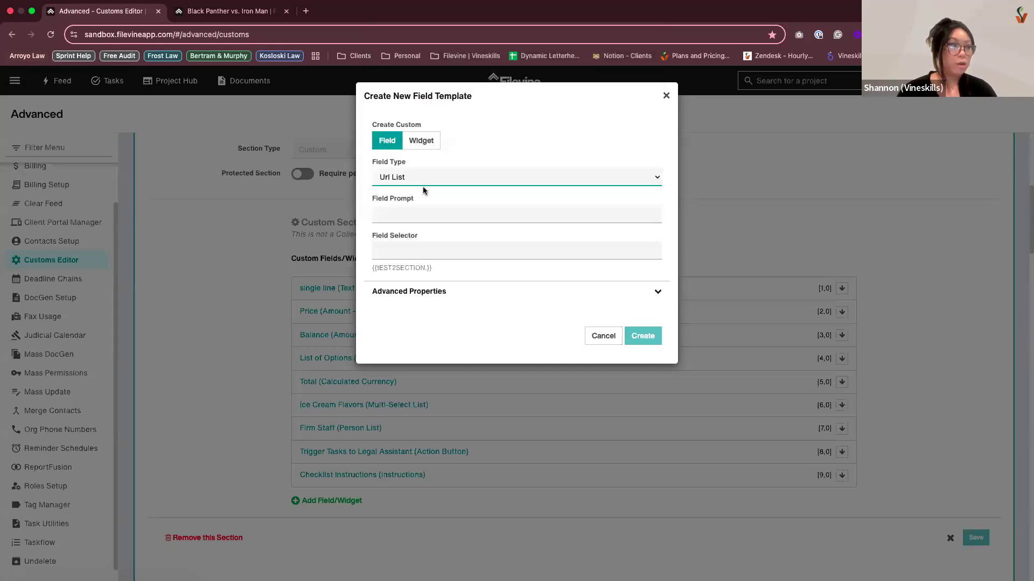
{"action": "left_click", "coordinate": [409, 220]}
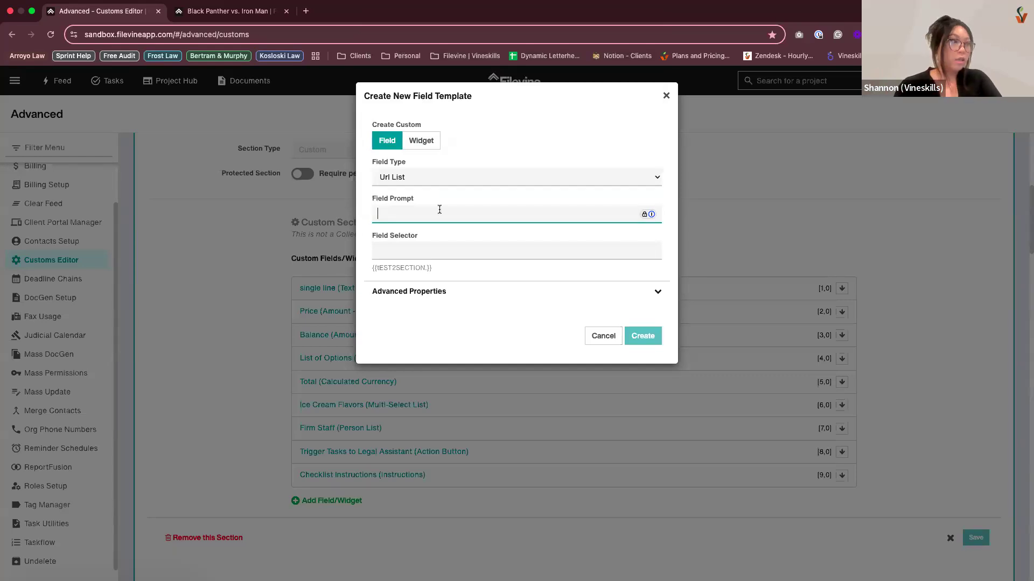
{"action": "type", "text": "Filevine URL"}
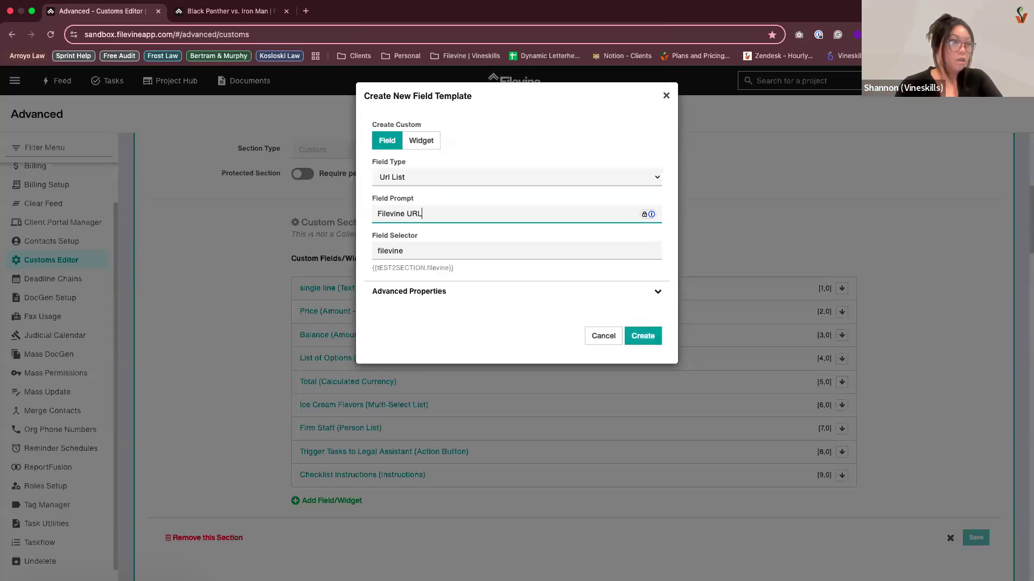
{"action": "left_click", "coordinate": [641, 337]}
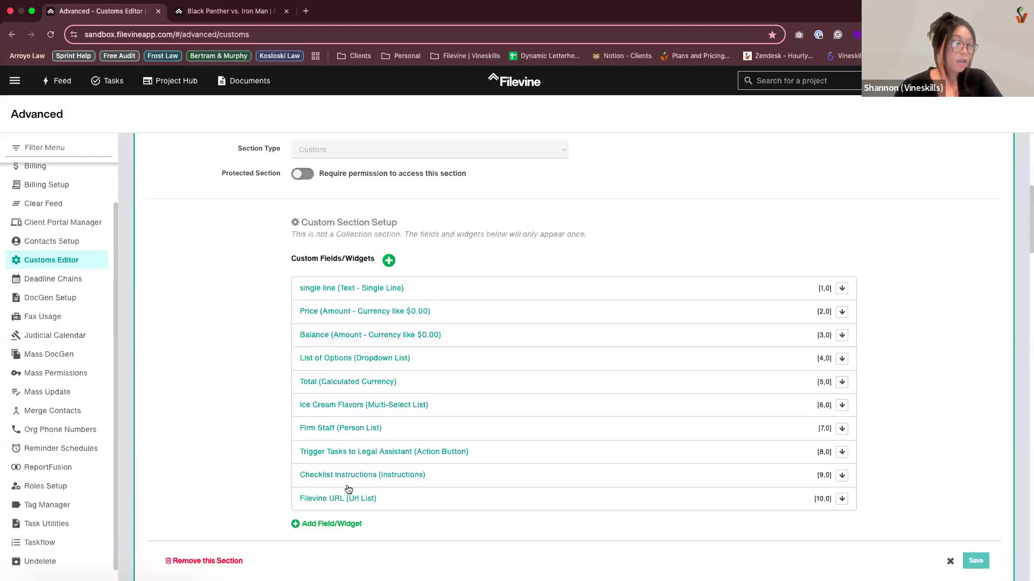
Start another new field in TEST 2 SECTION, view the available field types and cancel it
{"action": "left_click", "coordinate": [327, 525]}
{"action": "left_click", "coordinate": [398, 176]}
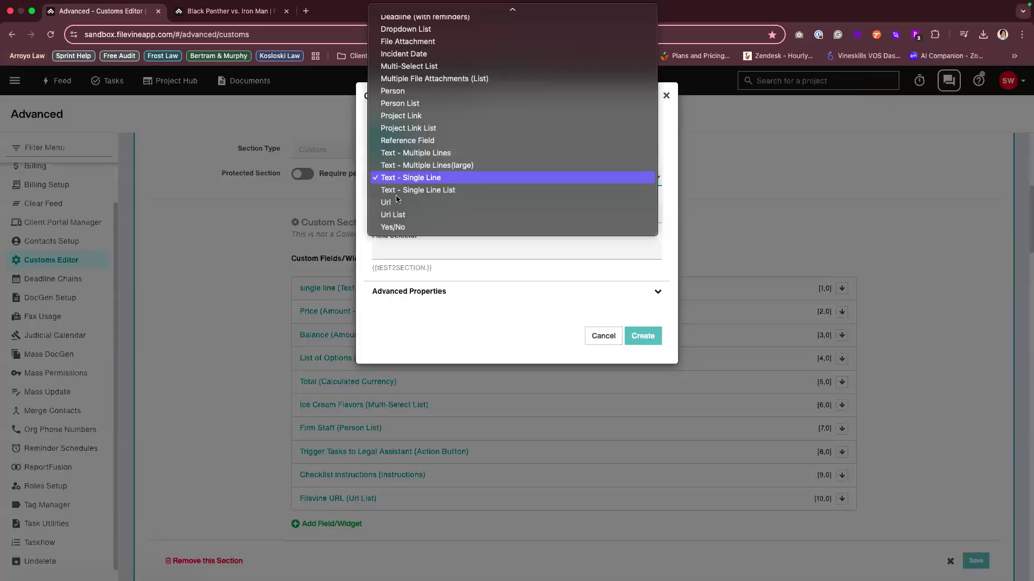
{"action": "left_click", "coordinate": [606, 335]}
{"action": "left_click", "coordinate": [603, 336]}
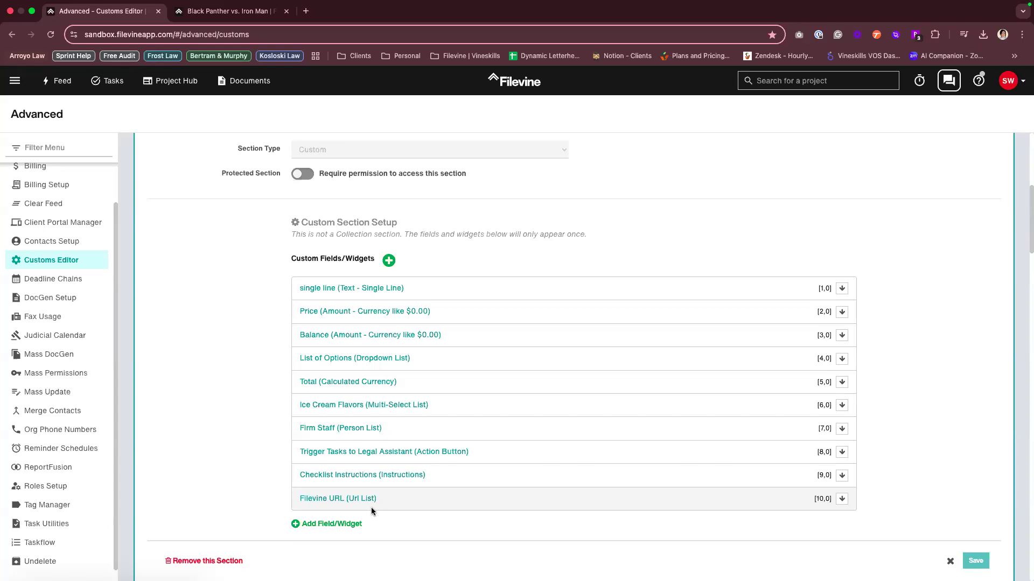
Start a new Action Button widget in TEST 2 SECTION and set its action button type to Send Email Button
{"action": "left_click", "coordinate": [327, 525]}
{"action": "left_click", "coordinate": [421, 146]}
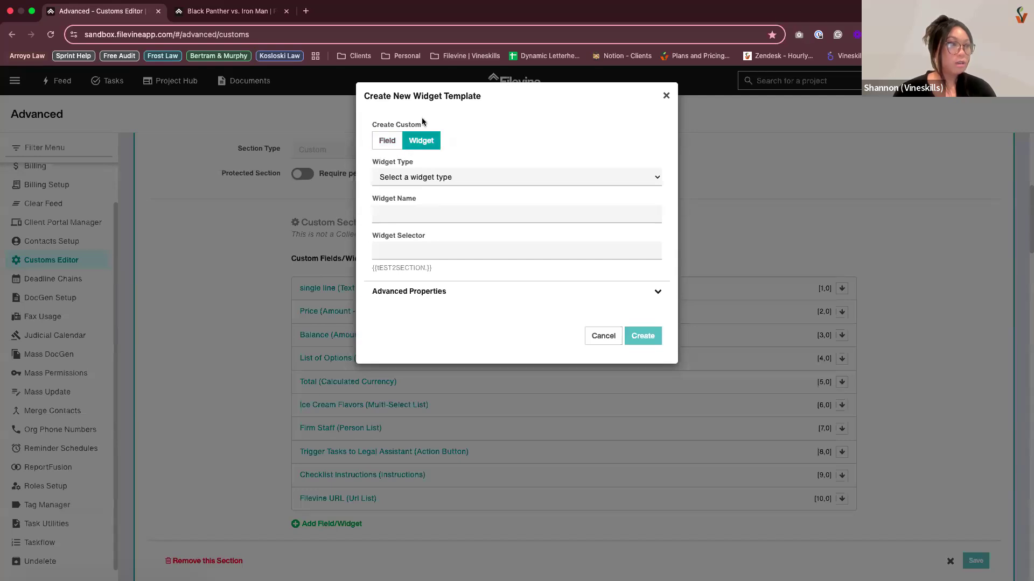
{"action": "left_click", "coordinate": [404, 177]}
{"action": "left_click", "coordinate": [414, 190]}
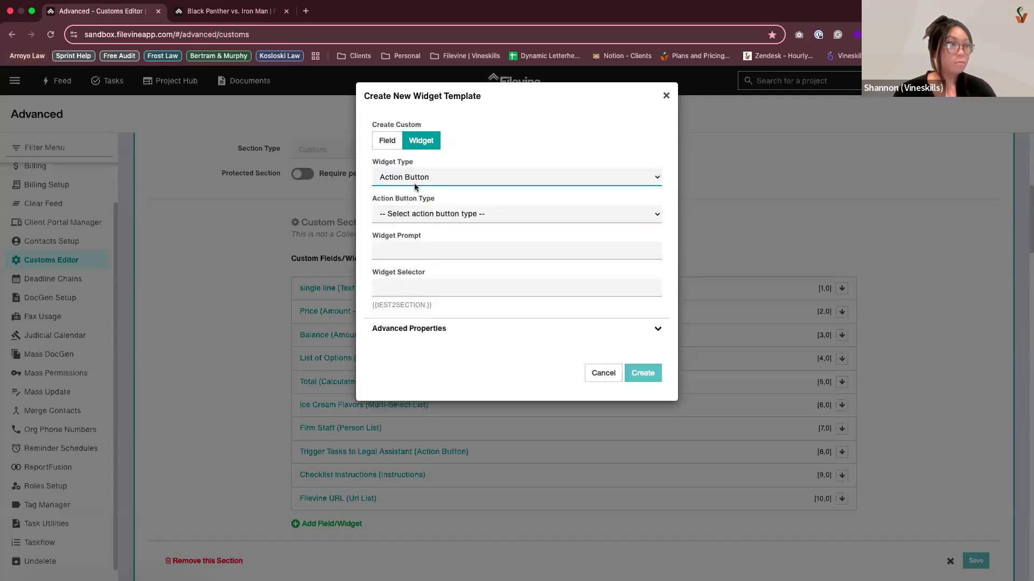
{"action": "left_click", "coordinate": [404, 215]}
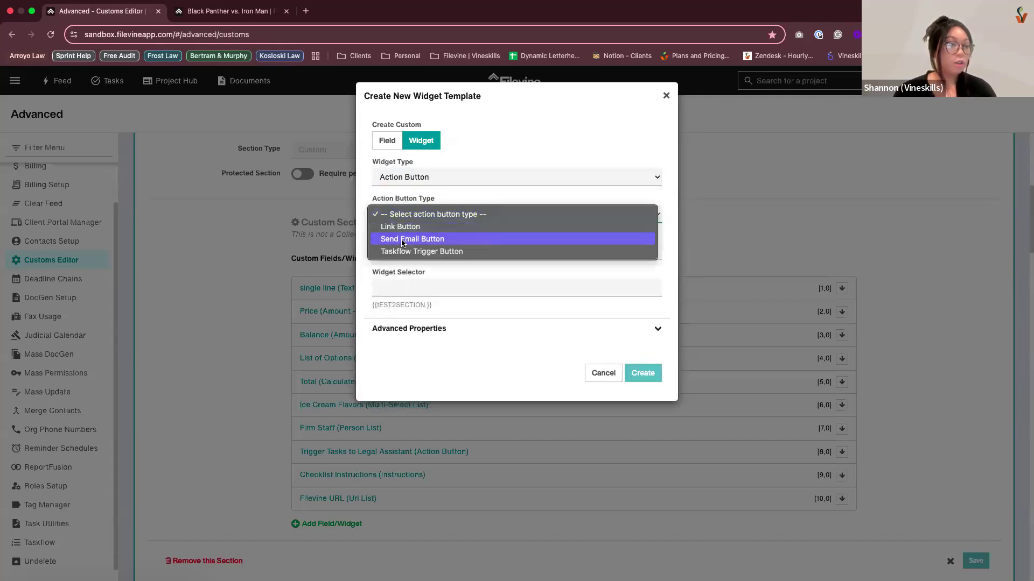
{"action": "left_click", "coordinate": [413, 239]}
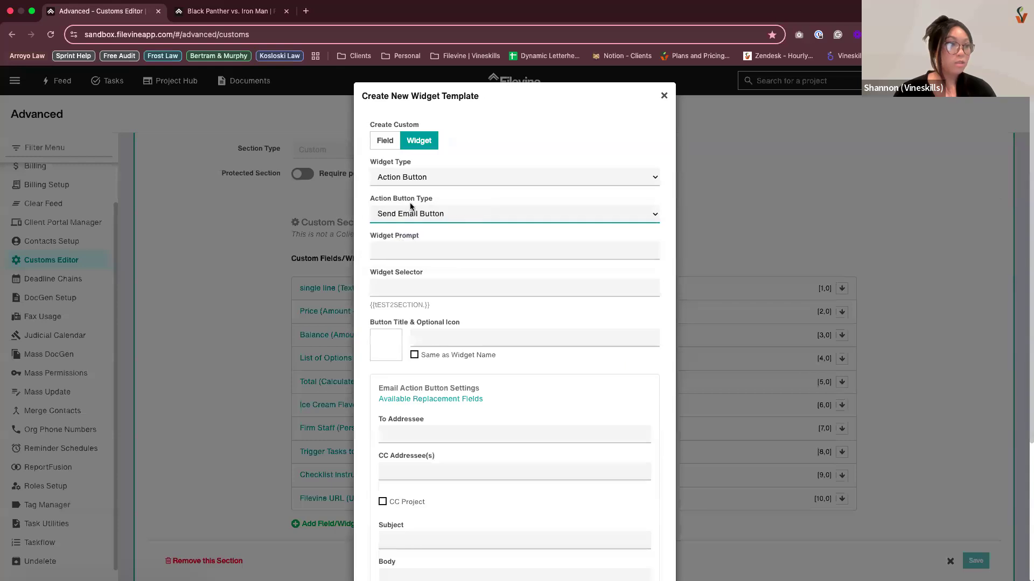
{"action": "scroll", "coordinate": [434, 298], "scroll_direction": "down", "scroll_amount": 2}
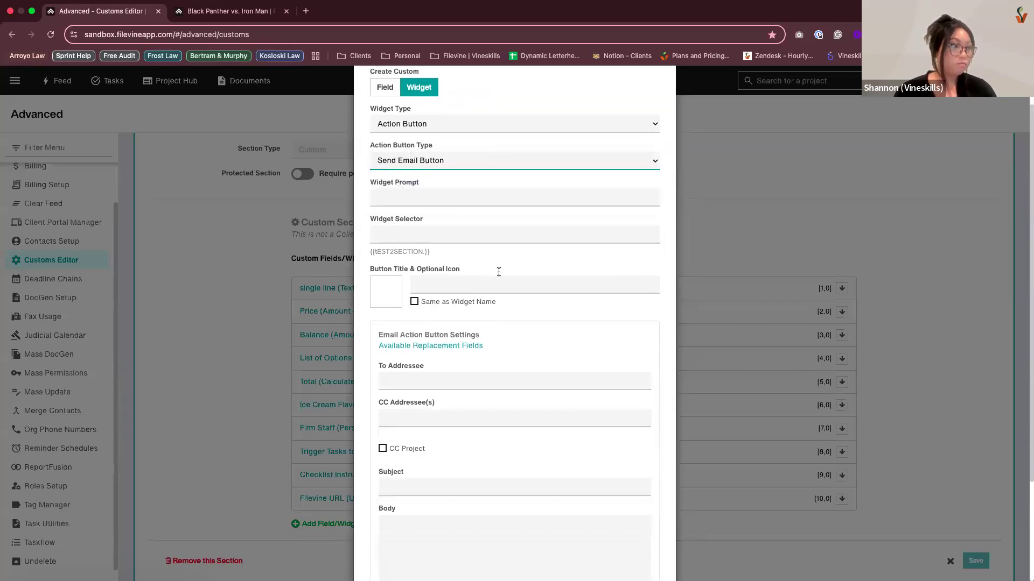
{"action": "left_click", "coordinate": [478, 282]}
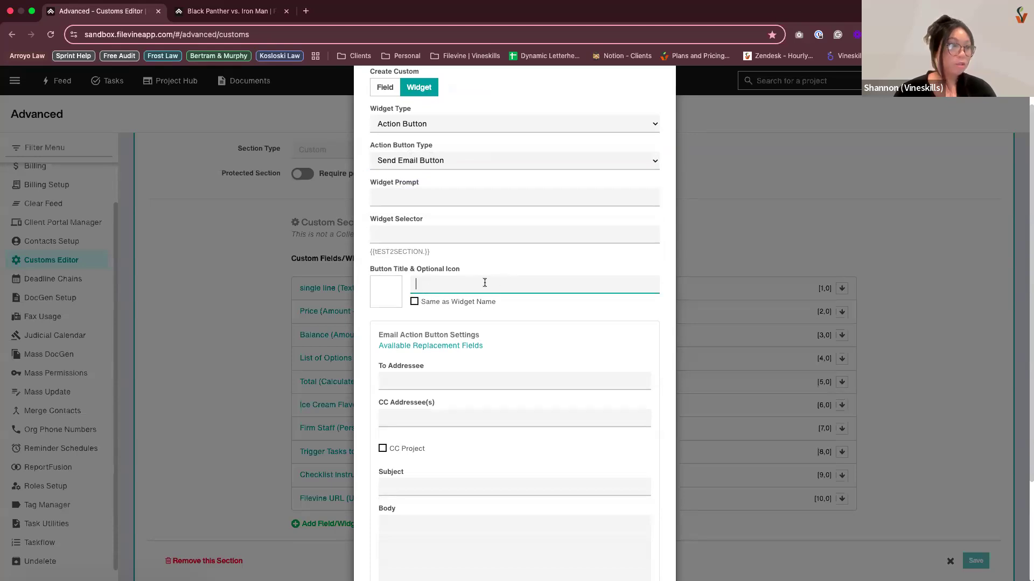
Open the email button's Available Replacement Fields list and its General group, and return to the widget setup
{"action": "scroll", "coordinate": [467, 84], "scroll_direction": "down", "scroll_amount": 3}
{"action": "scroll", "coordinate": [403, 331], "scroll_direction": "down", "scroll_amount": 3}
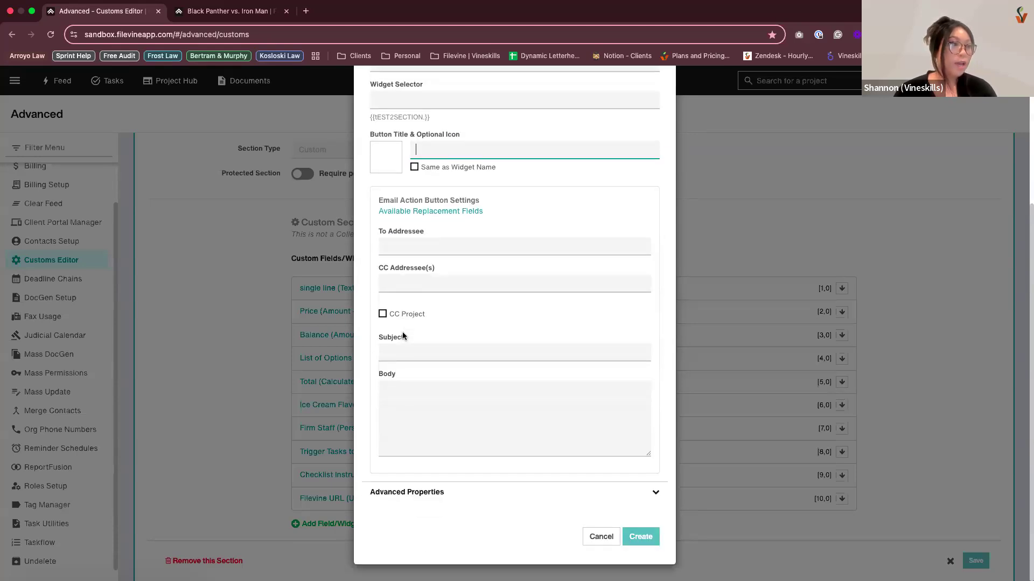
{"action": "left_click", "coordinate": [415, 213]}
{"action": "left_click", "coordinate": [418, 227]}
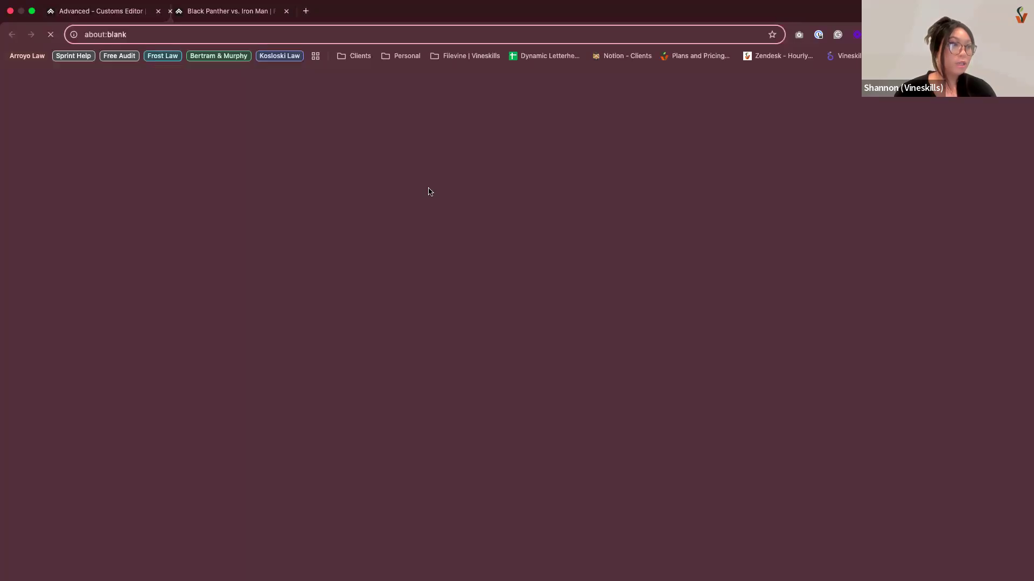
{"action": "left_click", "coordinate": [121, 11]}
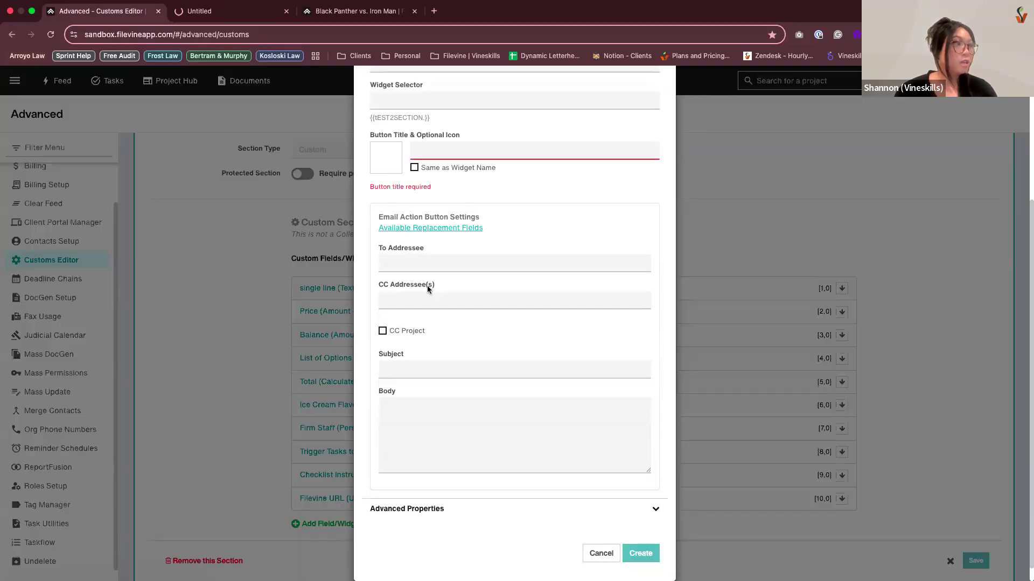
{"action": "left_click", "coordinate": [420, 267]}
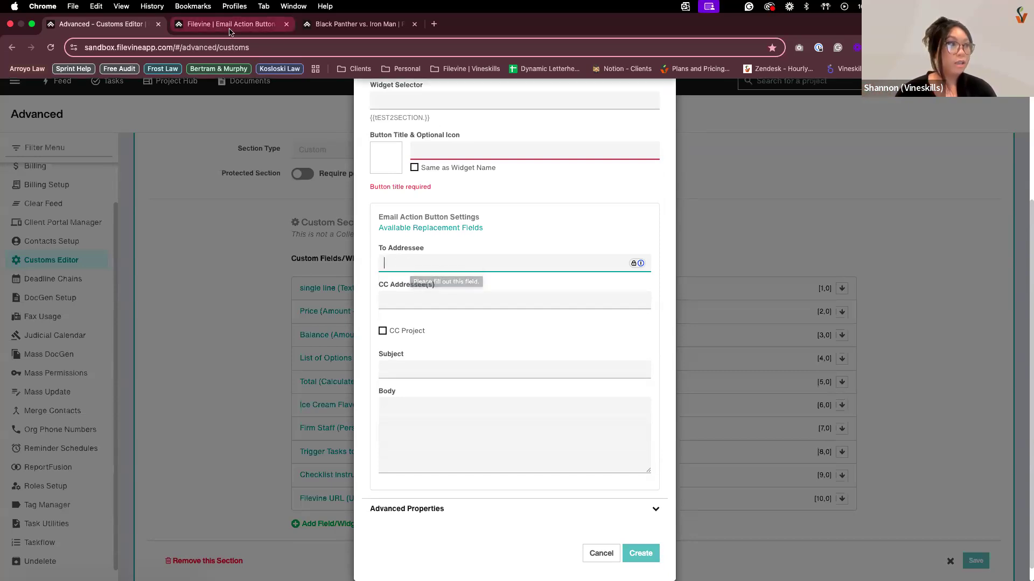
{"action": "left_click", "coordinate": [230, 30]}
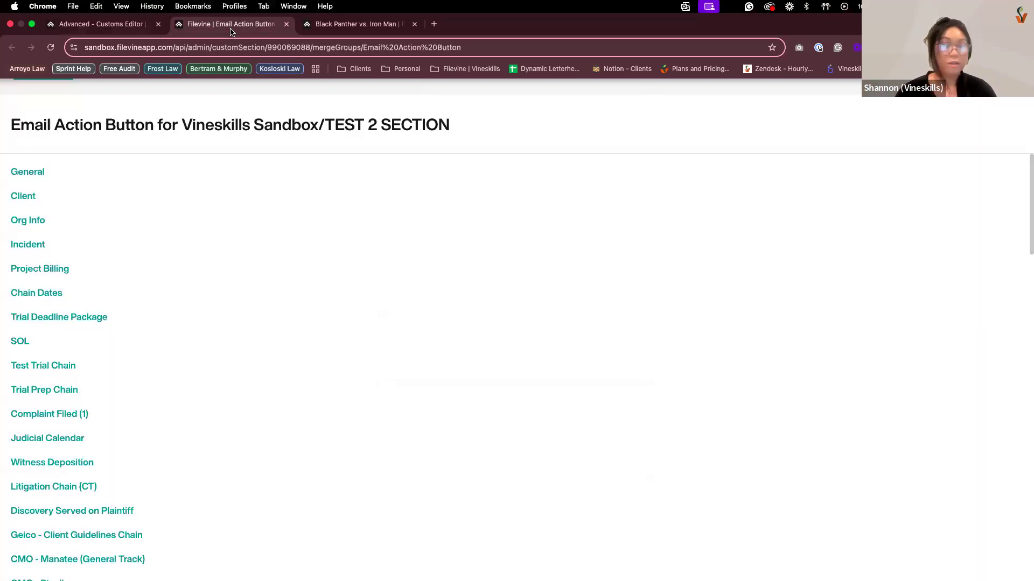
{"action": "left_click", "coordinate": [30, 171]}
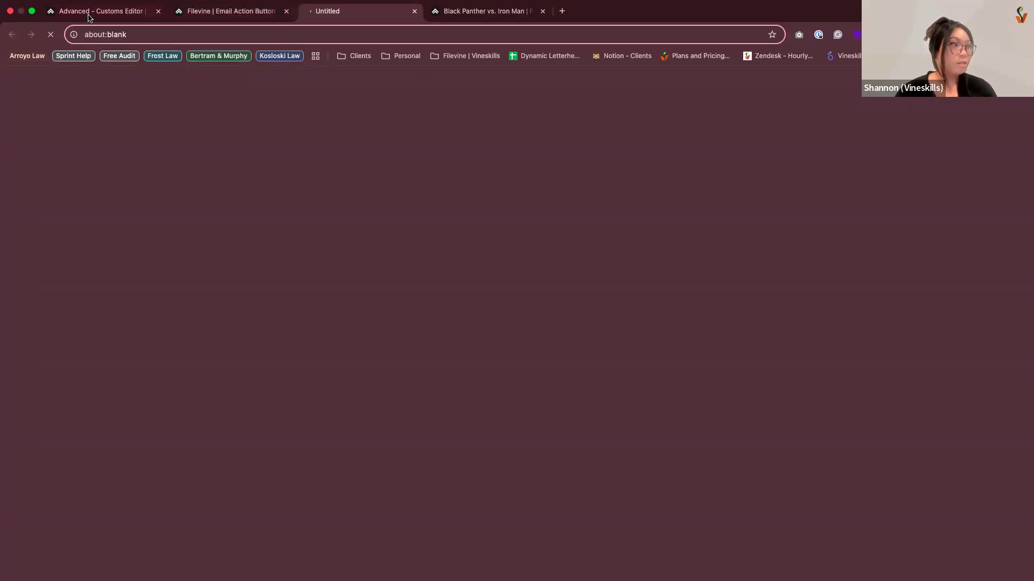
{"action": "left_click", "coordinate": [122, 15]}
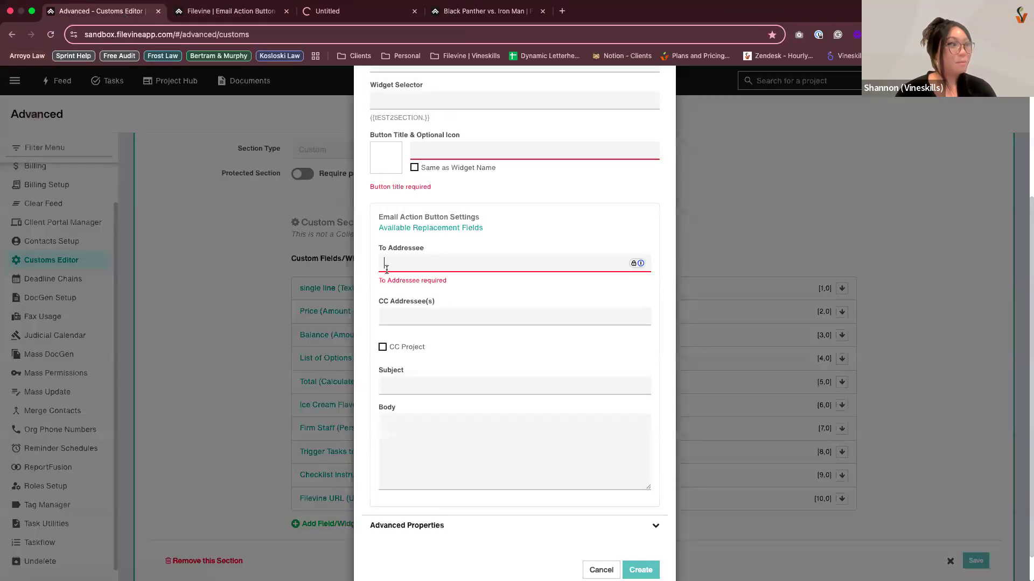
Enable CC Project in the email action button settings so the project's email is among the CC addressees
{"action": "left_click", "coordinate": [419, 262]}
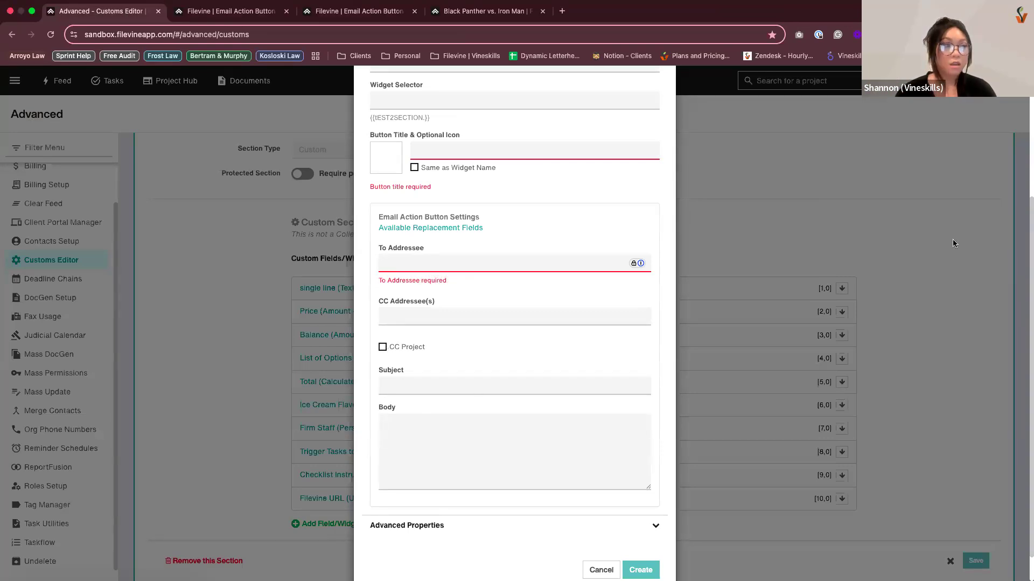
{"action": "left_click", "coordinate": [512, 439]}
{"action": "scroll", "coordinate": [465, 318], "scroll_direction": "down", "scroll_amount": 1}
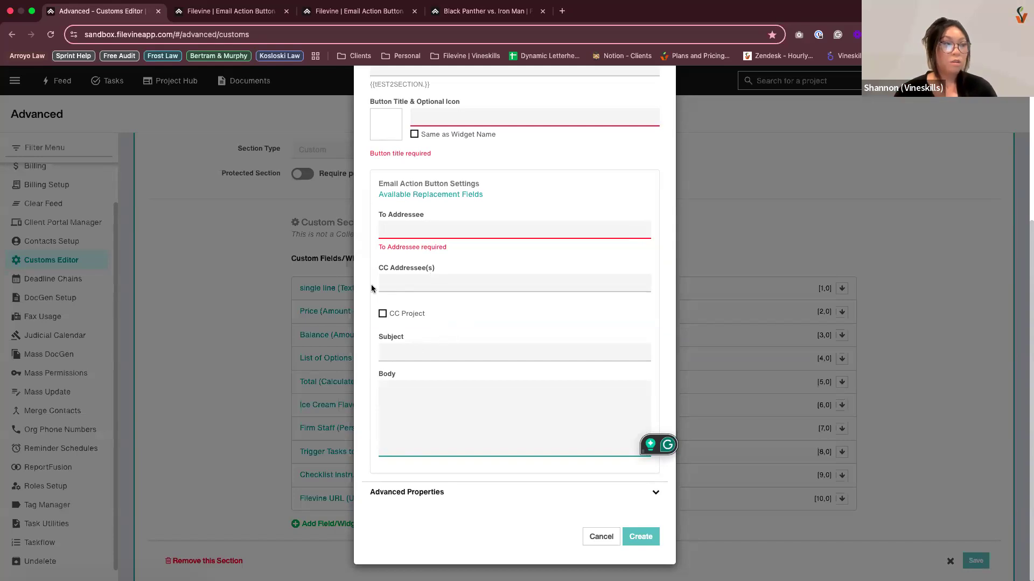
{"action": "left_click", "coordinate": [383, 315]}
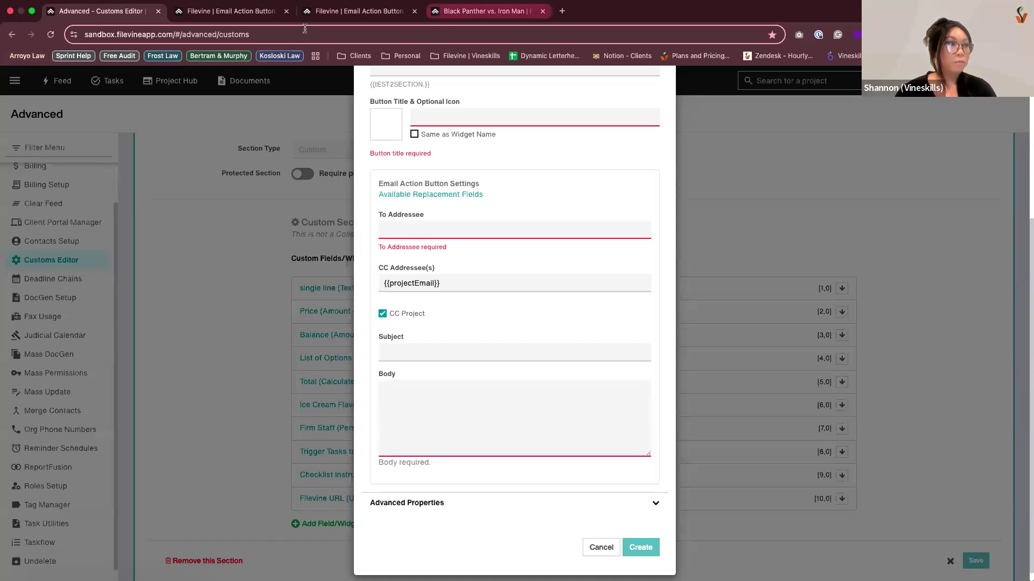
Copy the {{phase}} replacement code from the General replacement fields and paste it into the email button's Body
{"action": "left_click", "coordinate": [367, 12]}
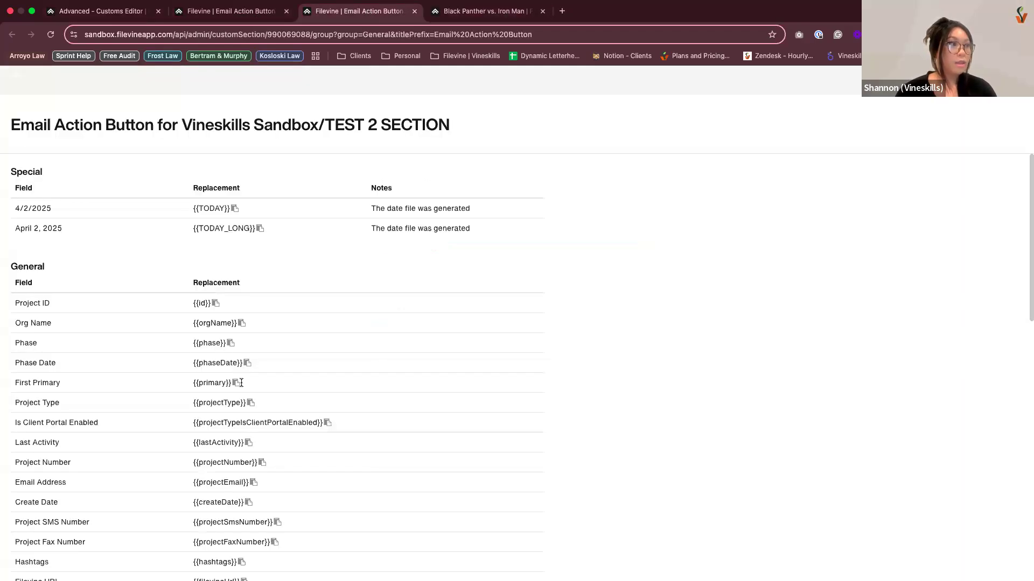
{"action": "scroll", "coordinate": [242, 307], "scroll_direction": "down", "scroll_amount": 1}
{"action": "left_click_drag", "start_coordinate": [194, 305], "coordinate": [226, 310]}
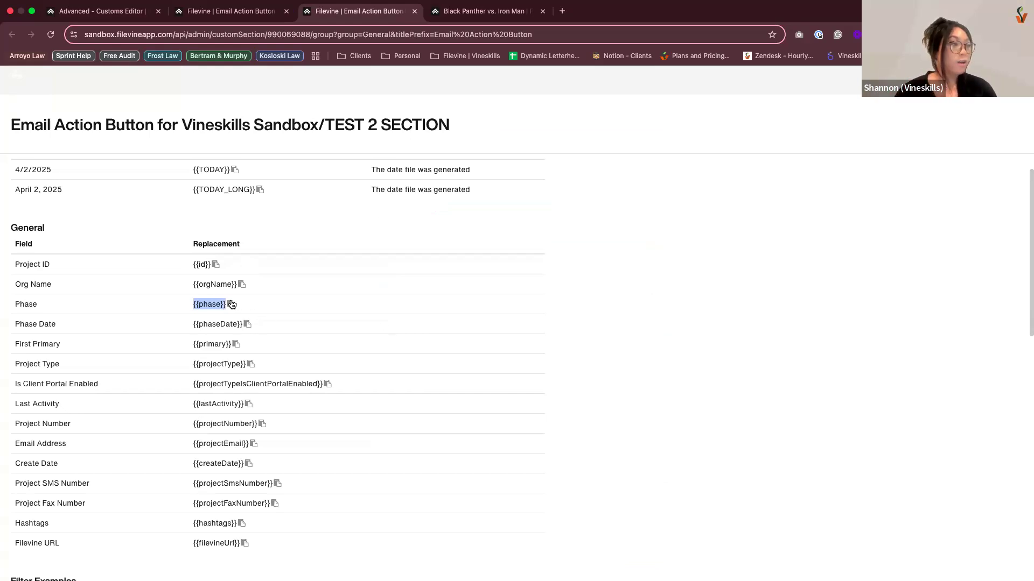
{"action": "left_click", "coordinate": [230, 305]}
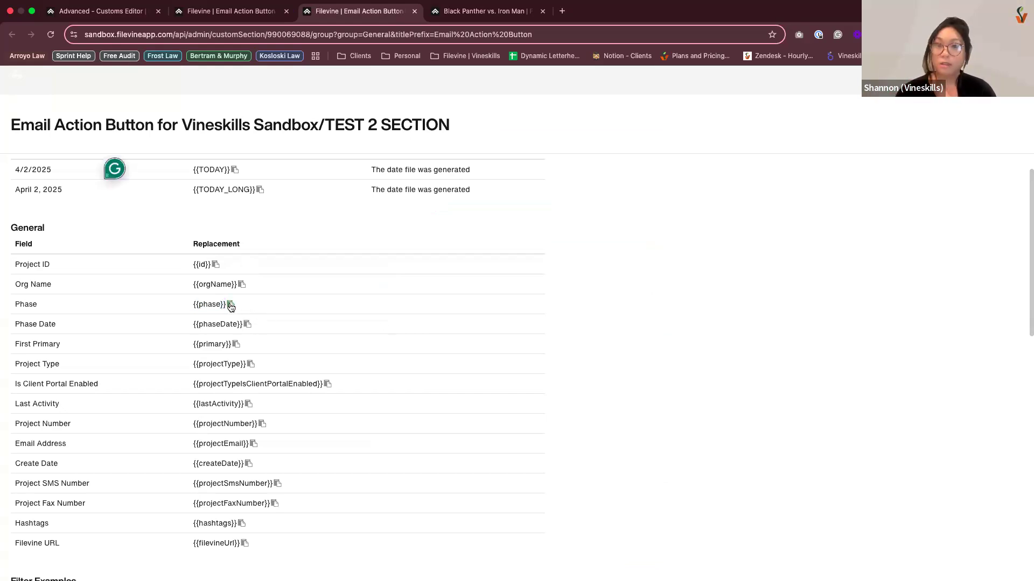
{"action": "left_click", "coordinate": [119, 17]}
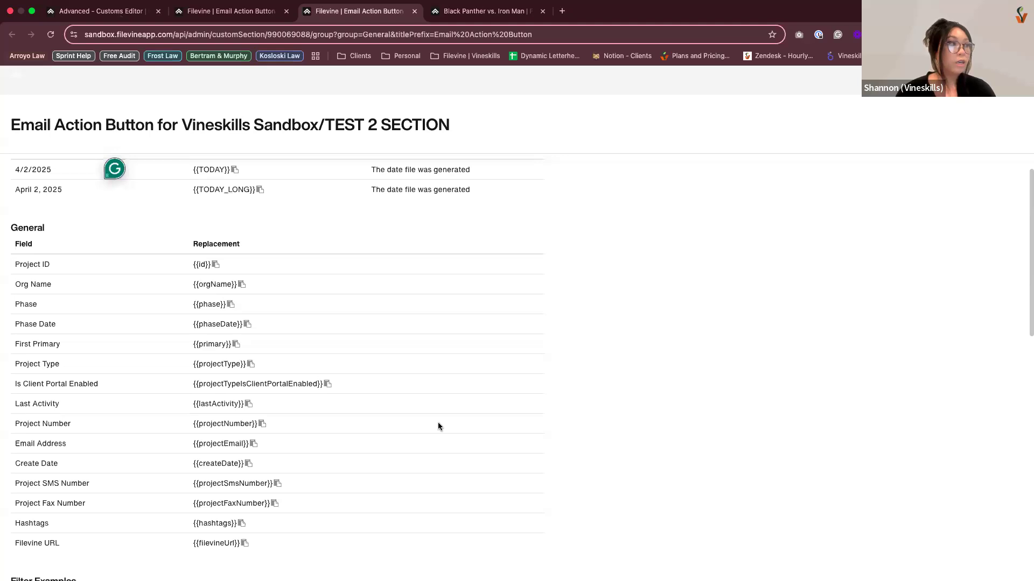
{"action": "left_click", "coordinate": [444, 411]}
{"action": "key", "text": "super+v"}
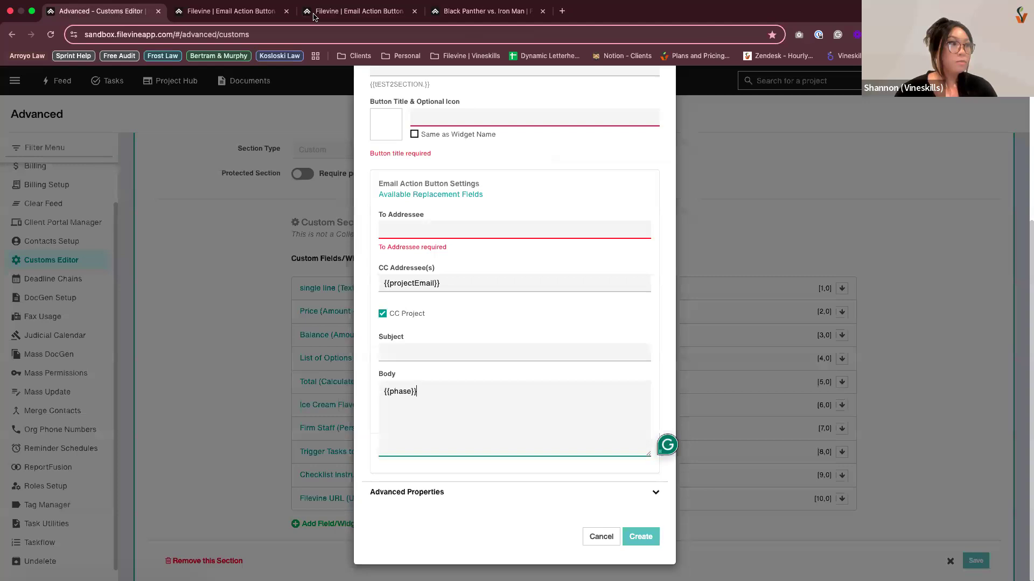
Examine the General replacement fields available for the email button and return to the widget setup
{"action": "left_click", "coordinate": [253, 16]}
{"action": "left_click", "coordinate": [327, 14]}
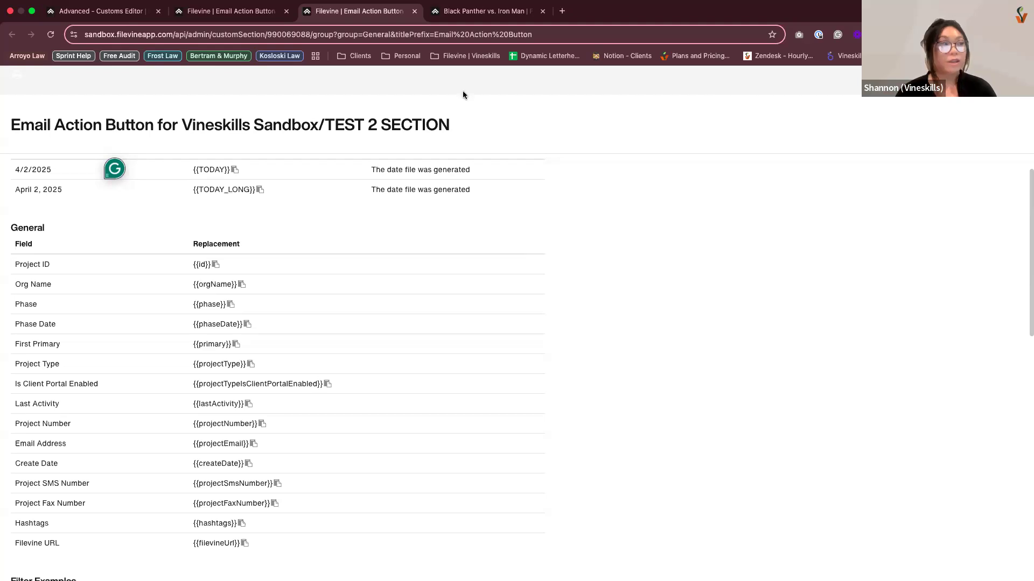
{"action": "left_click", "coordinate": [141, 26]}
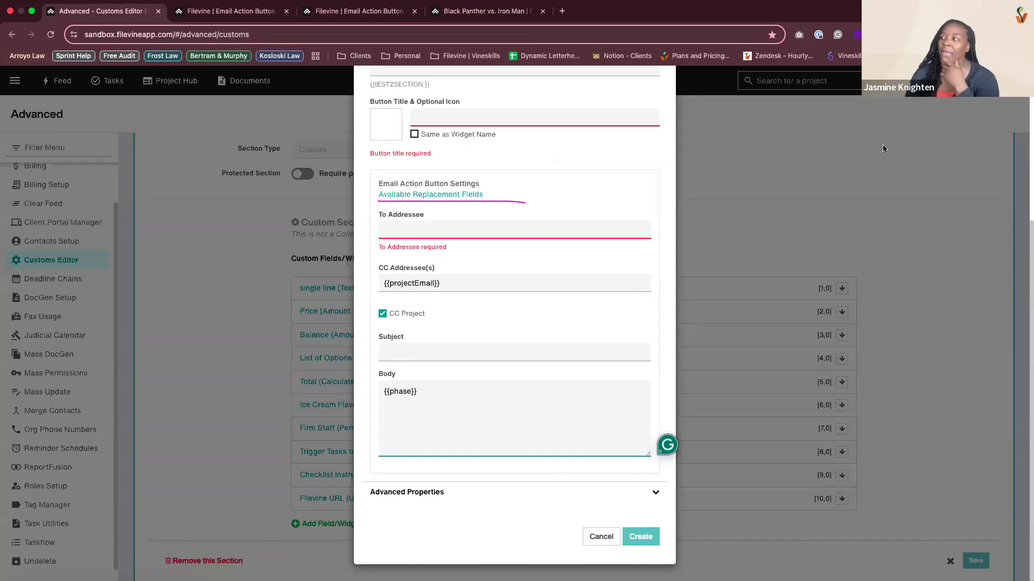
{"action": "left_click", "coordinate": [381, 13]}
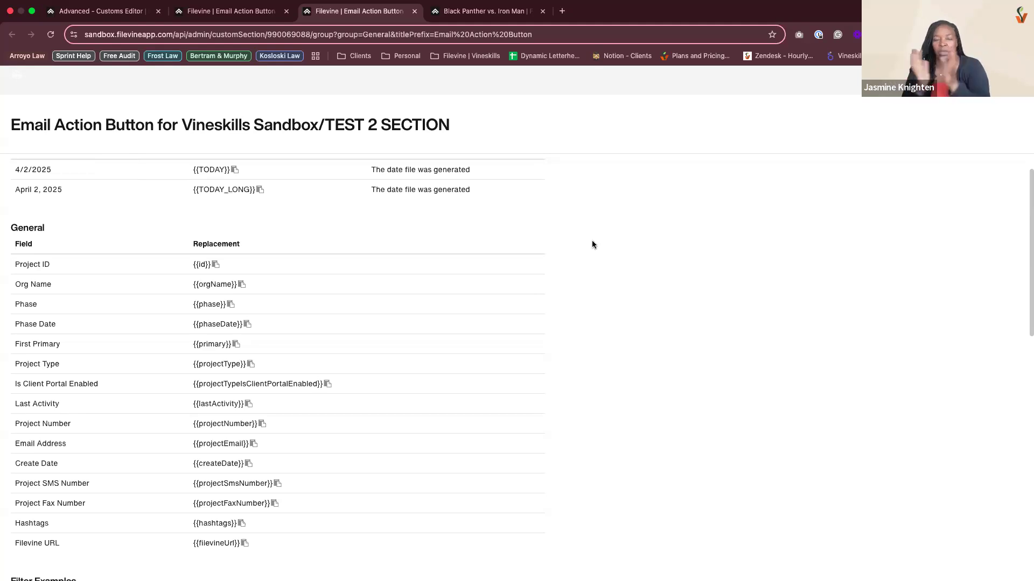
{"action": "scroll", "coordinate": [592, 245], "scroll_direction": "down", "scroll_amount": 1}
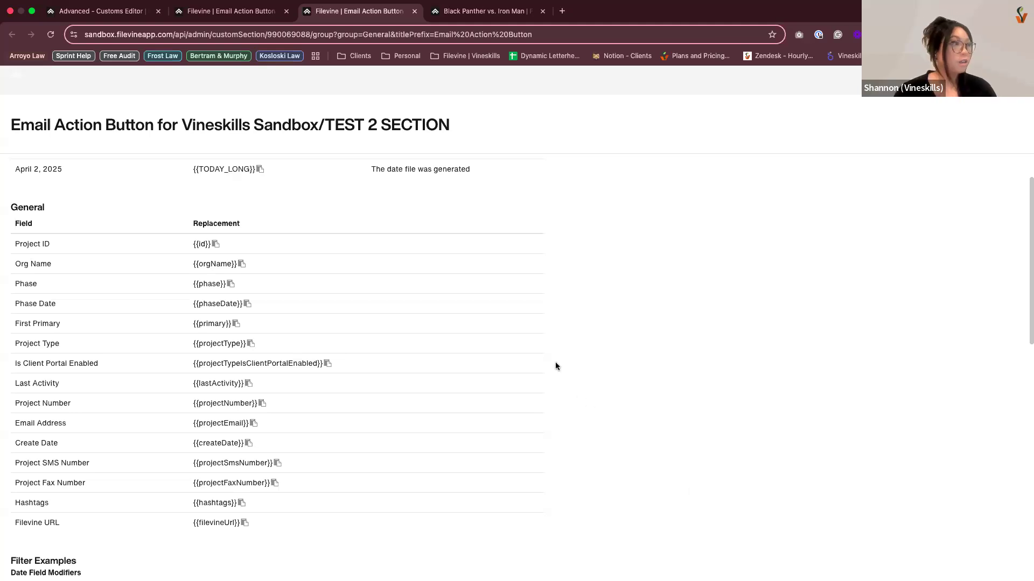
{"action": "left_click", "coordinate": [102, 23]}
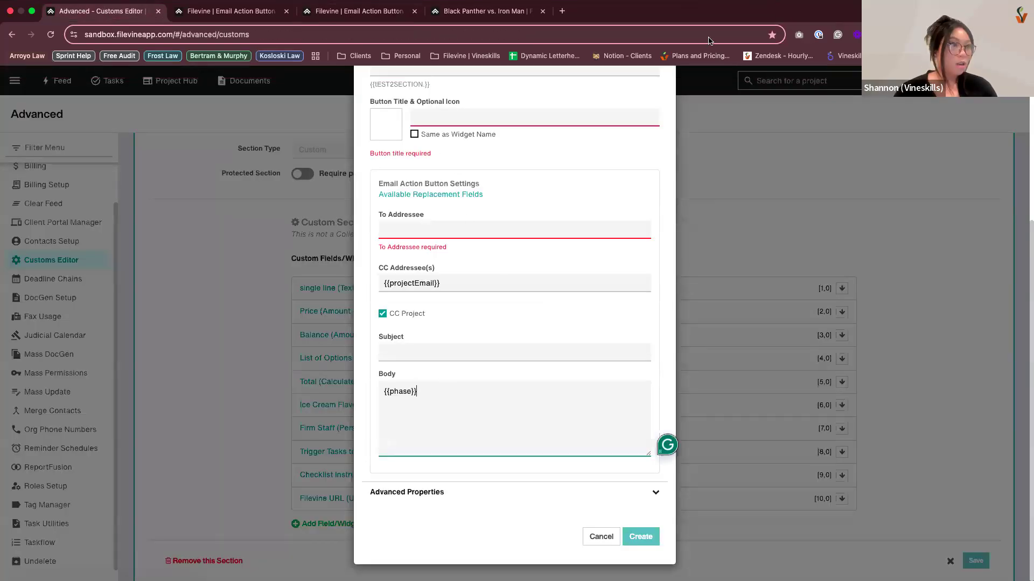
Discard the unfinished email button and start a new Action Button widget of the Link Button type in TEST 2 SECTION
{"action": "scroll", "coordinate": [512, 349], "scroll_direction": "up", "scroll_amount": 1}
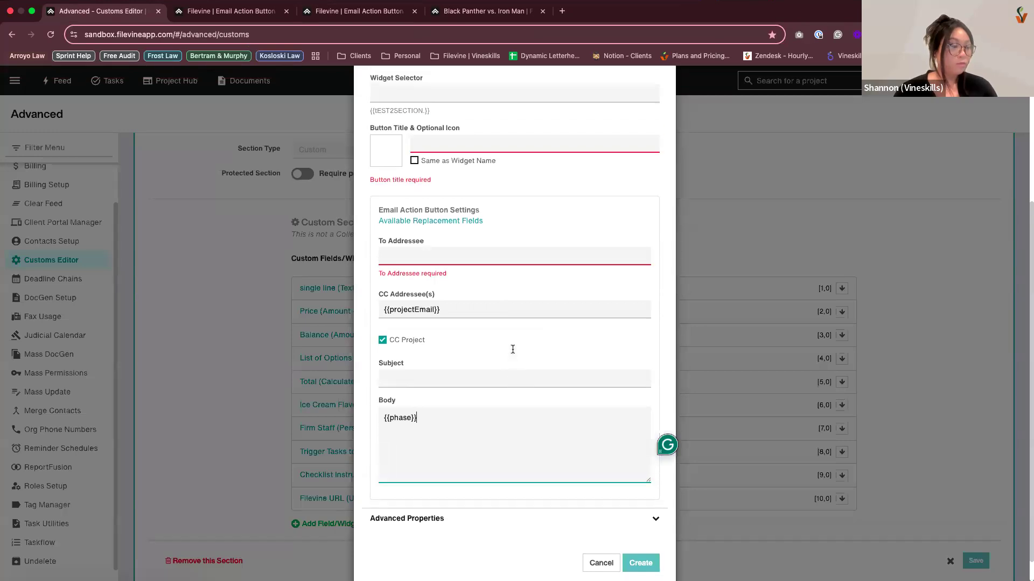
{"action": "left_click", "coordinate": [332, 312]}
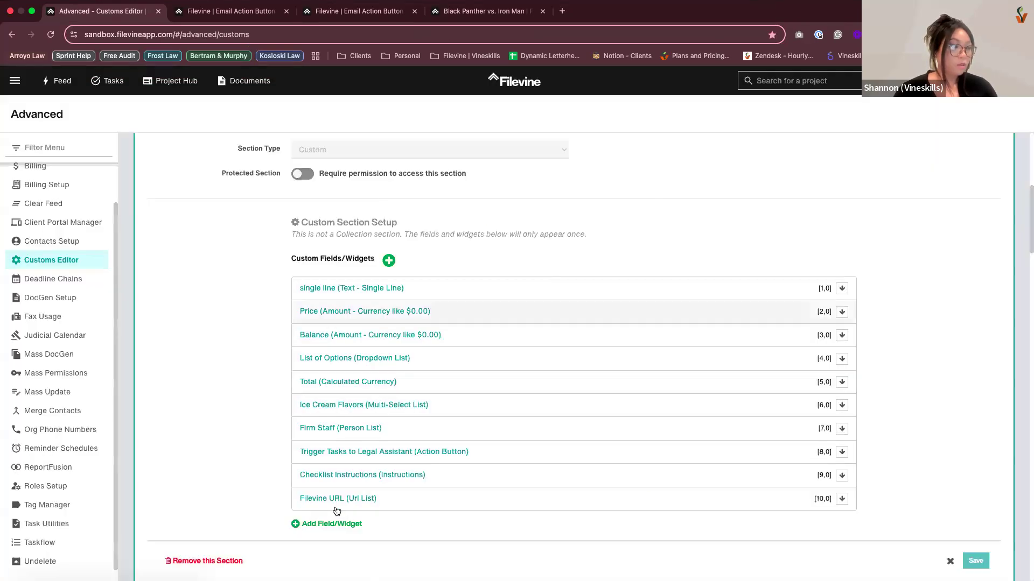
{"action": "left_click", "coordinate": [324, 526]}
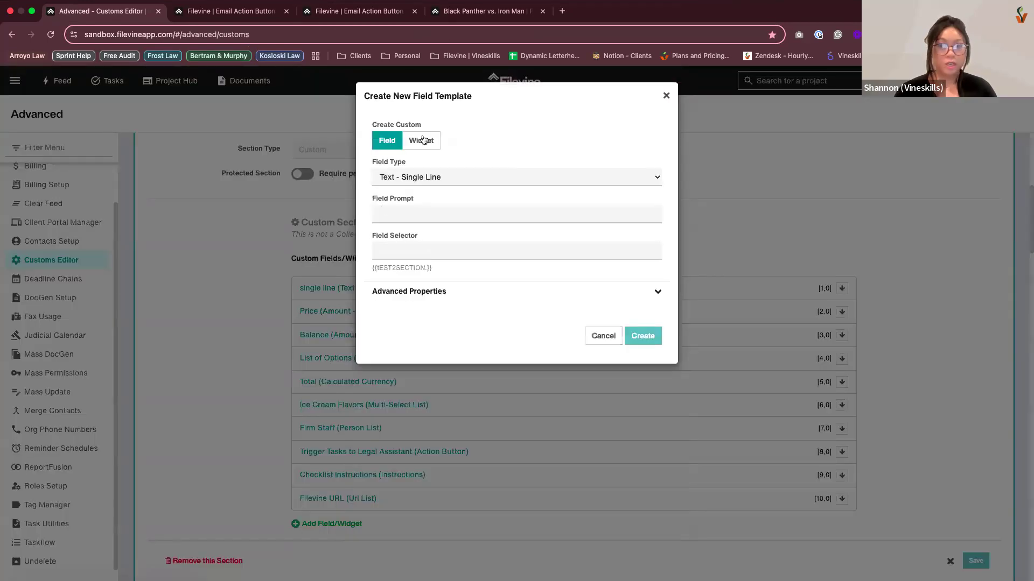
{"action": "left_click", "coordinate": [423, 140]}
{"action": "left_click", "coordinate": [410, 177]}
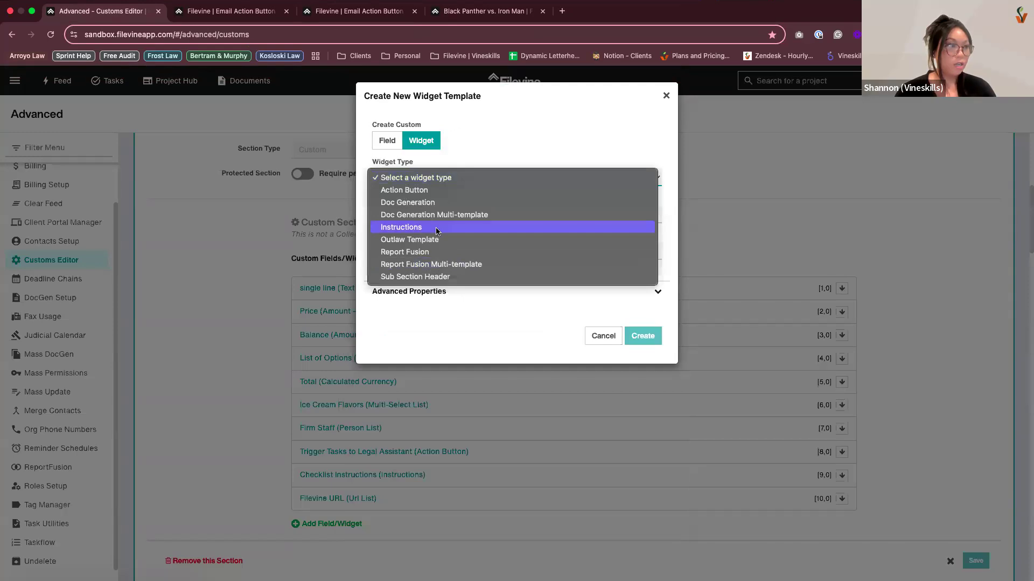
{"action": "left_click", "coordinate": [422, 191]}
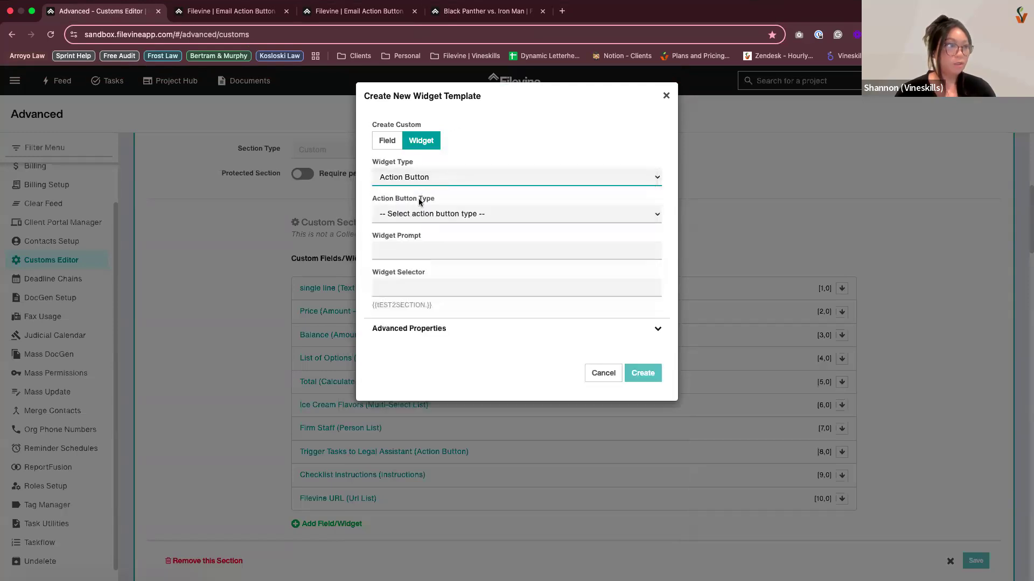
{"action": "left_click", "coordinate": [405, 213]}
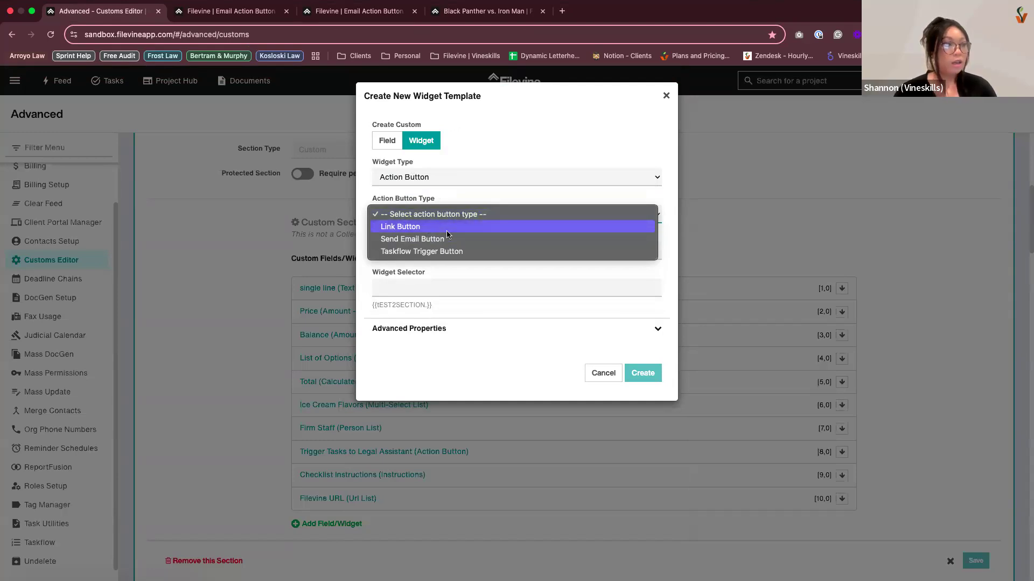
{"action": "left_click", "coordinate": [401, 227]}
{"action": "left_click", "coordinate": [411, 250]}
{"action": "left_click", "coordinate": [414, 396]}
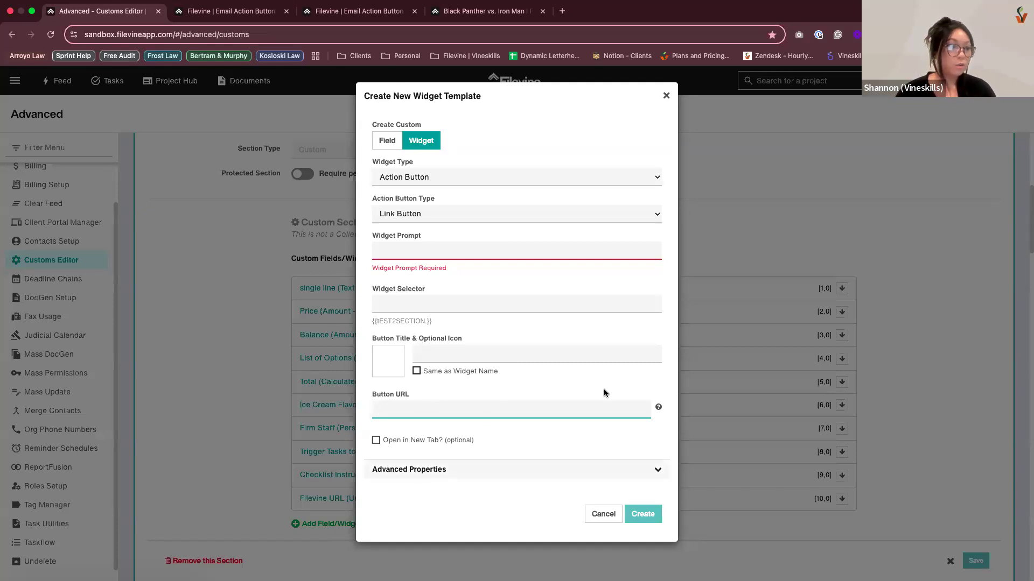
Examine the replaceable keywords for the link button's URL, compare them with the Black Panther vs. Iron Man project's address, and close the widget setup
{"action": "left_click", "coordinate": [659, 408]}
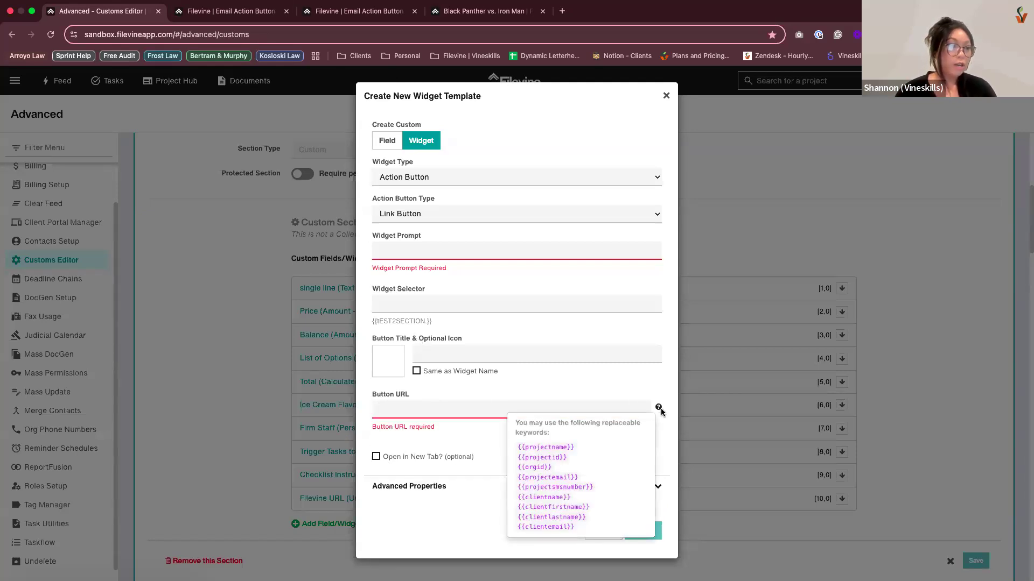
{"action": "mouse_move", "coordinate": [583, 448]}
{"action": "left_mouse_down"}
{"action": "mouse_move", "coordinate": [516, 448]}
{"action": "mouse_move", "coordinate": [580, 452]}
{"action": "left_mouse_up"}
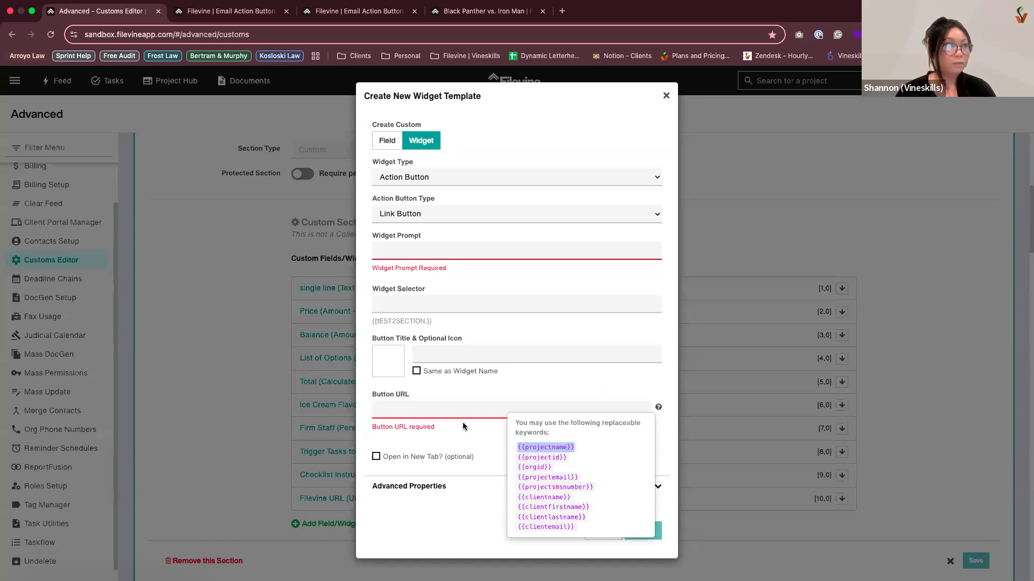
{"action": "left_click", "coordinate": [509, 11]}
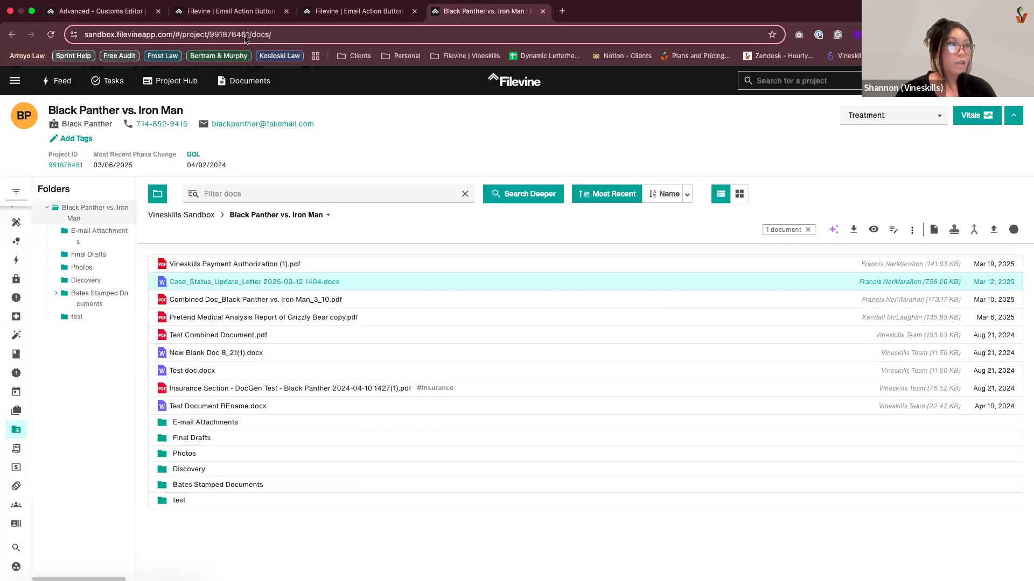
{"action": "left_click", "coordinate": [224, 37]}
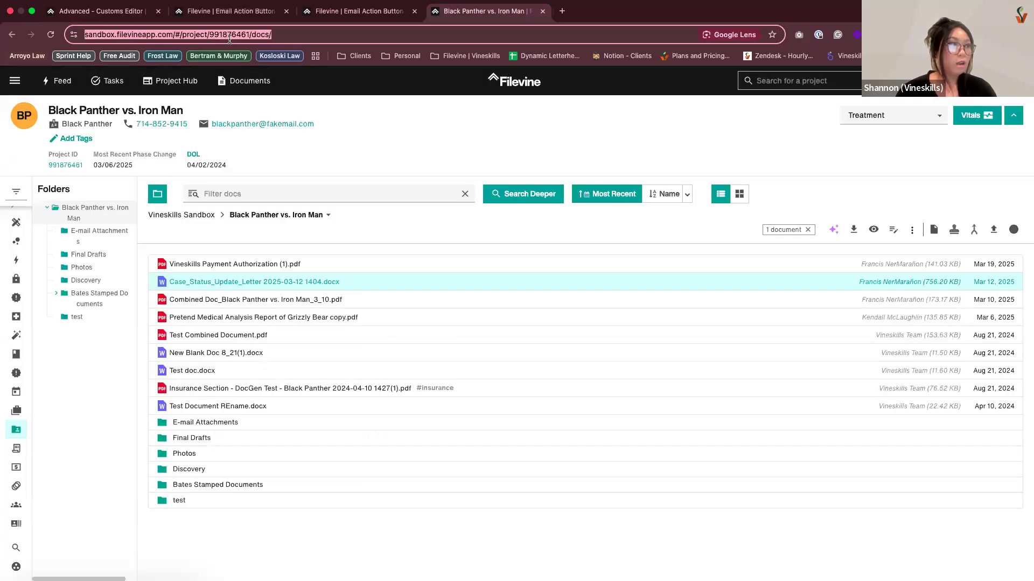
{"action": "left_click", "coordinate": [150, 14]}
{"action": "left_click_drag", "start_coordinate": [573, 458], "coordinate": [523, 458]}
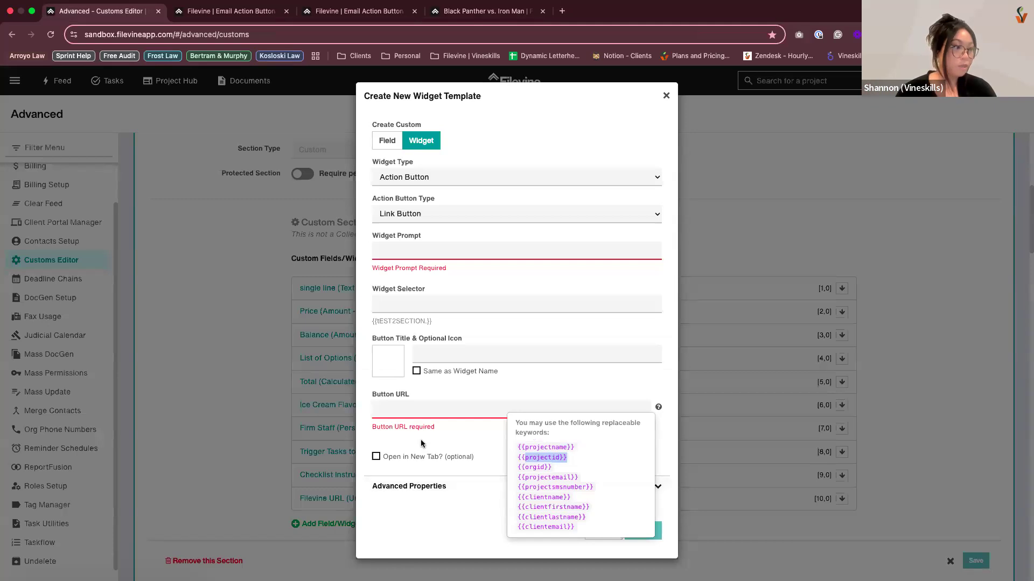
{"action": "left_click", "coordinate": [666, 96]}
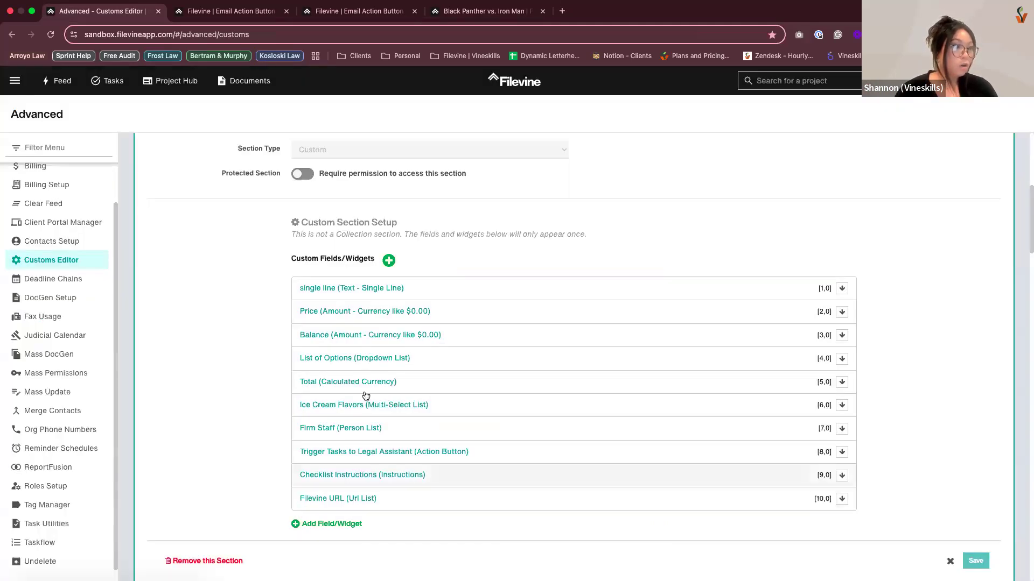
Start a new widget of the Instructions type in TEST 2 SECTION
{"action": "left_click", "coordinate": [330, 524]}
{"action": "left_click", "coordinate": [420, 141]}
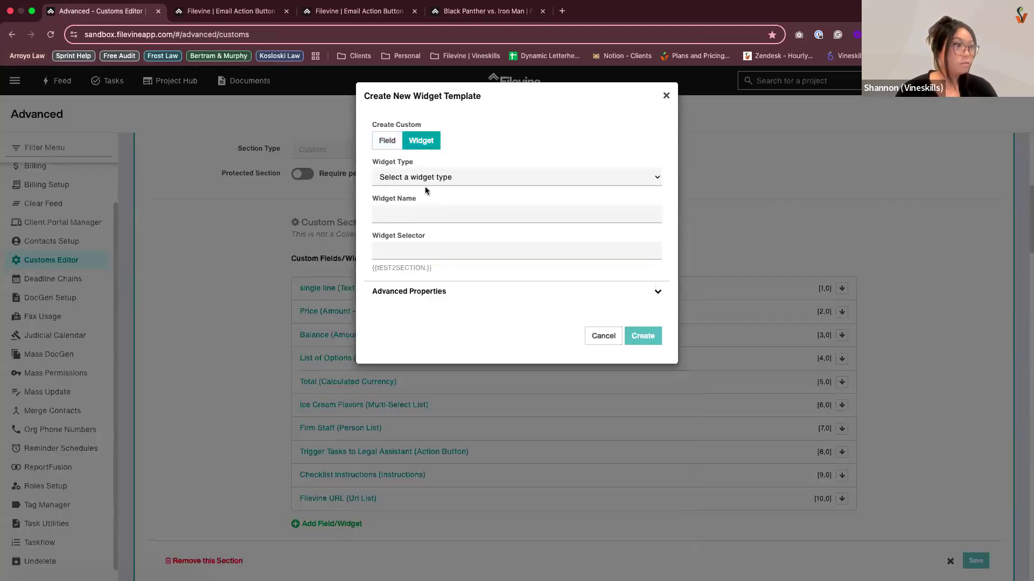
{"action": "left_click", "coordinate": [426, 181]}
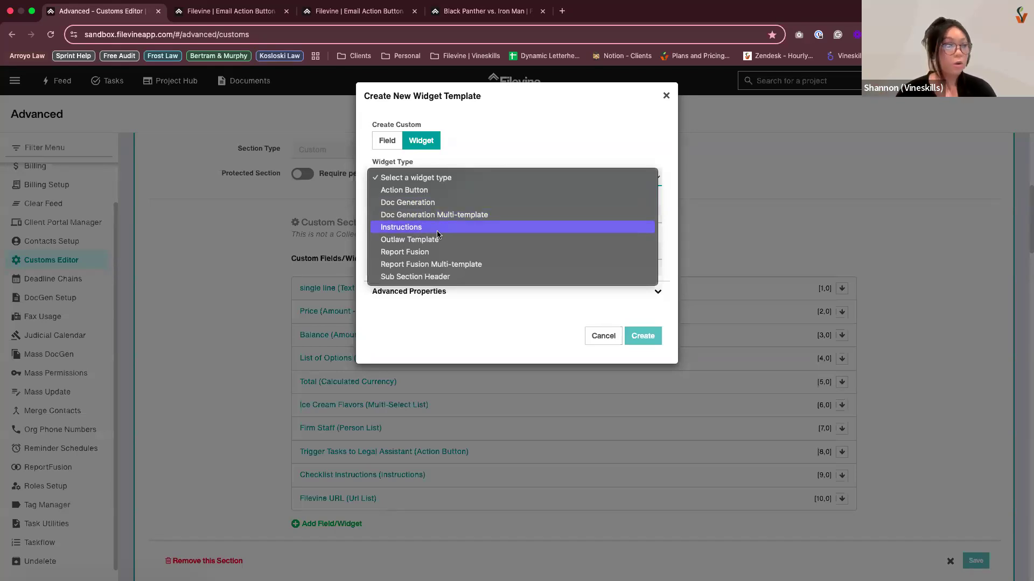
{"action": "left_click", "coordinate": [439, 233]}
{"action": "left_click", "coordinate": [390, 311]}
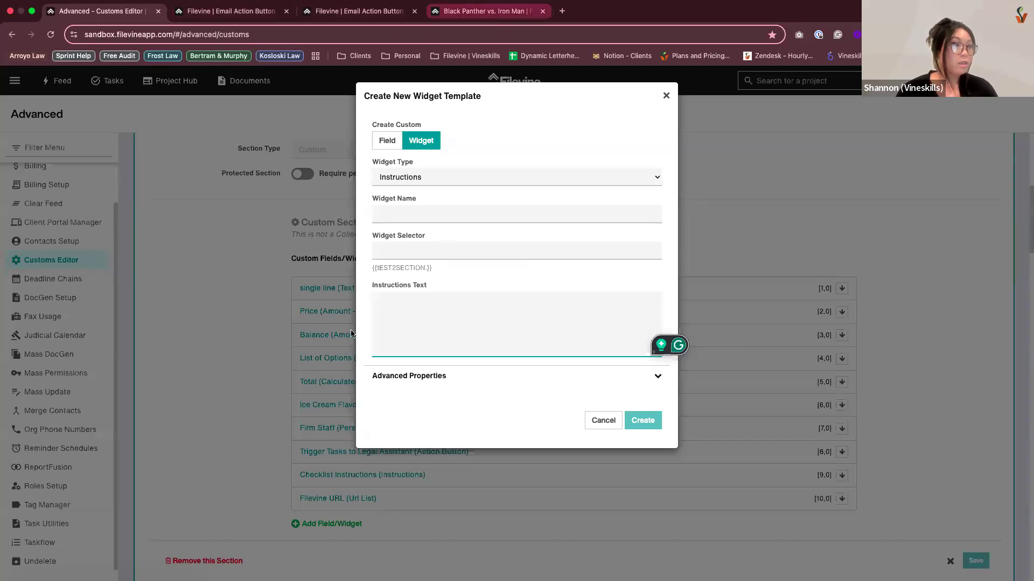
View TEST 2 SECTION in the Black Panther vs. Iron Man project and return to the widget setup
{"action": "left_click", "coordinate": [456, 19]}
{"action": "scroll", "coordinate": [27, 238], "scroll_direction": "up", "scroll_amount": 2}
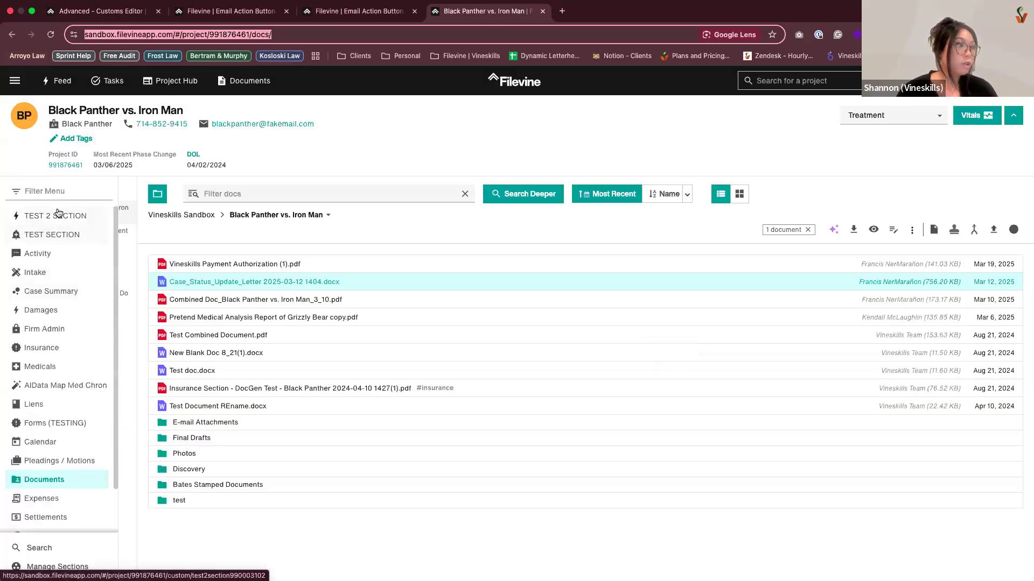
{"action": "left_click", "coordinate": [32, 215]}
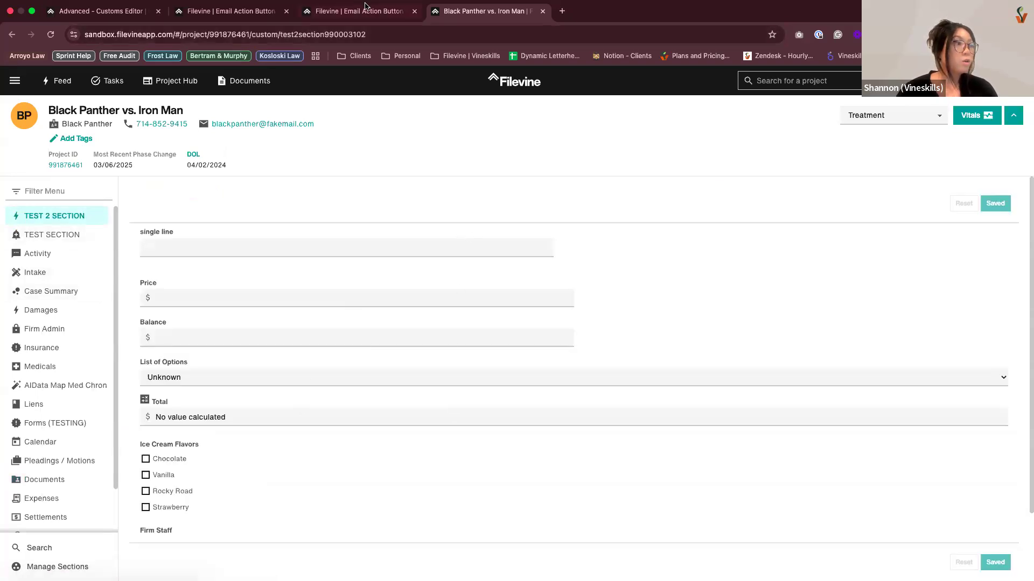
{"action": "left_click", "coordinate": [141, 15]}
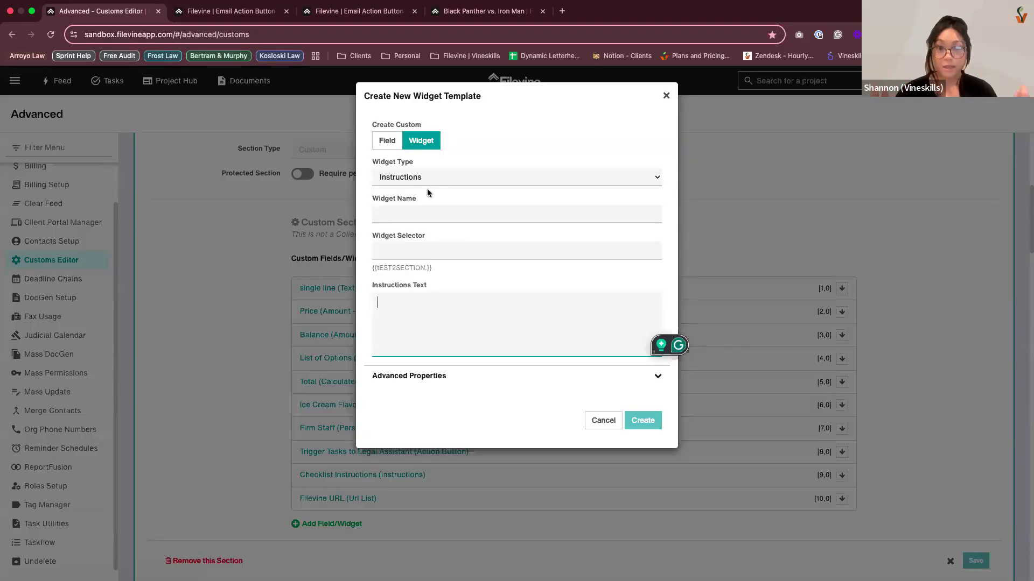
Name the Instructions widget Spacer and set its row to 2
{"action": "left_click", "coordinate": [421, 213]}
{"action": "type", "text": "Spacer"}
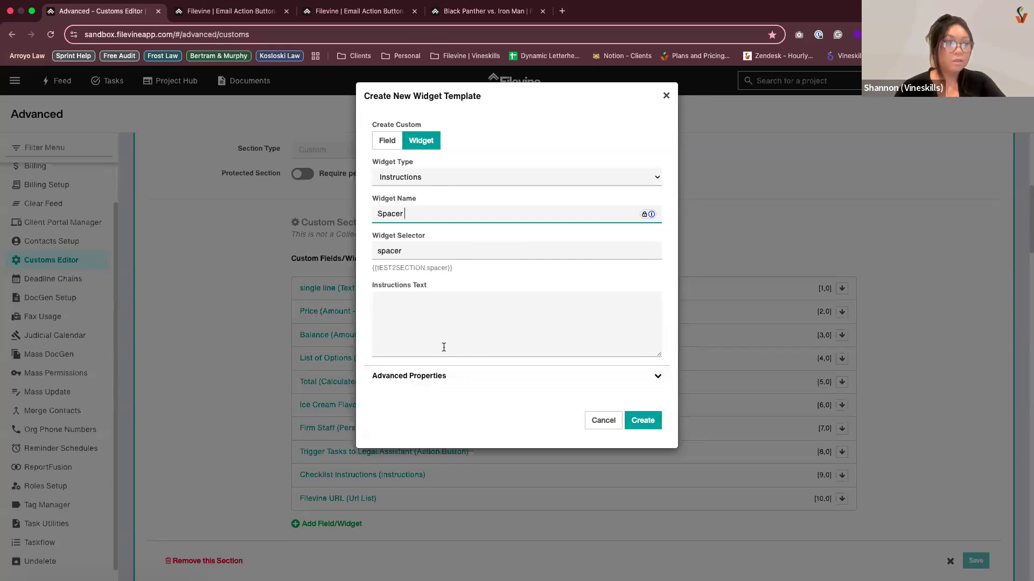
{"action": "left_click", "coordinate": [434, 377]}
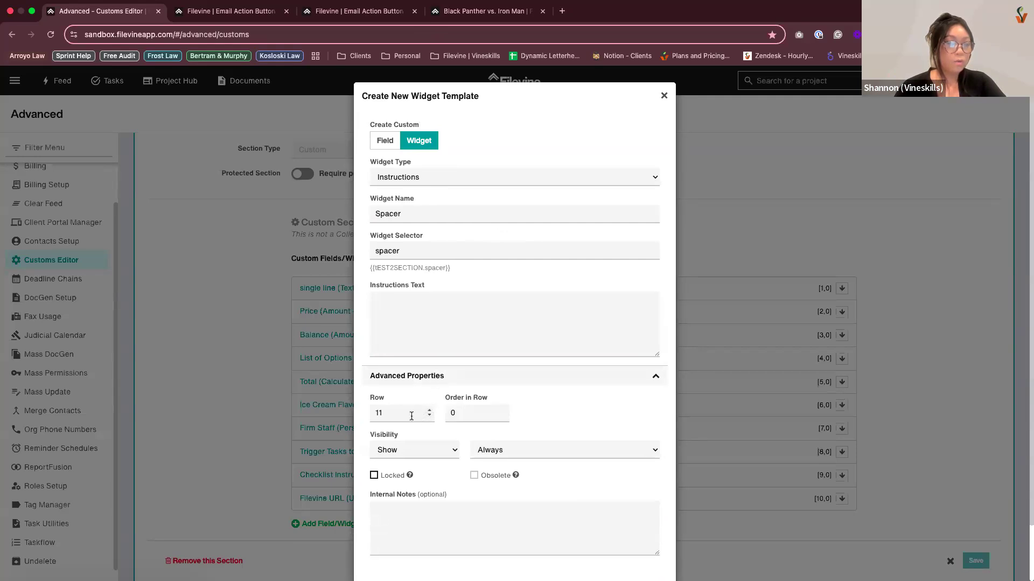
{"action": "left_click", "coordinate": [391, 411]}
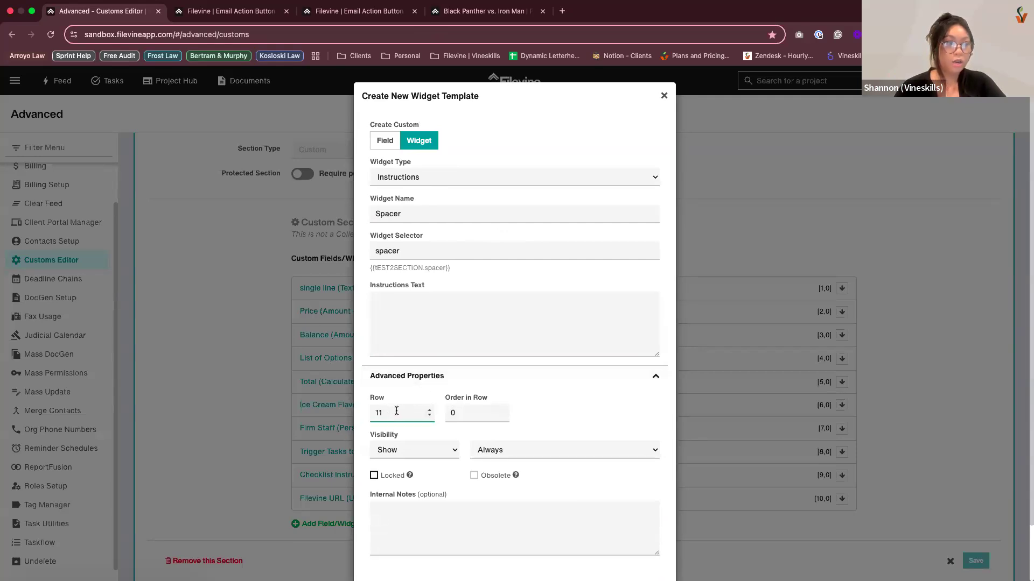
{"action": "double_click", "coordinate": [381, 410]}
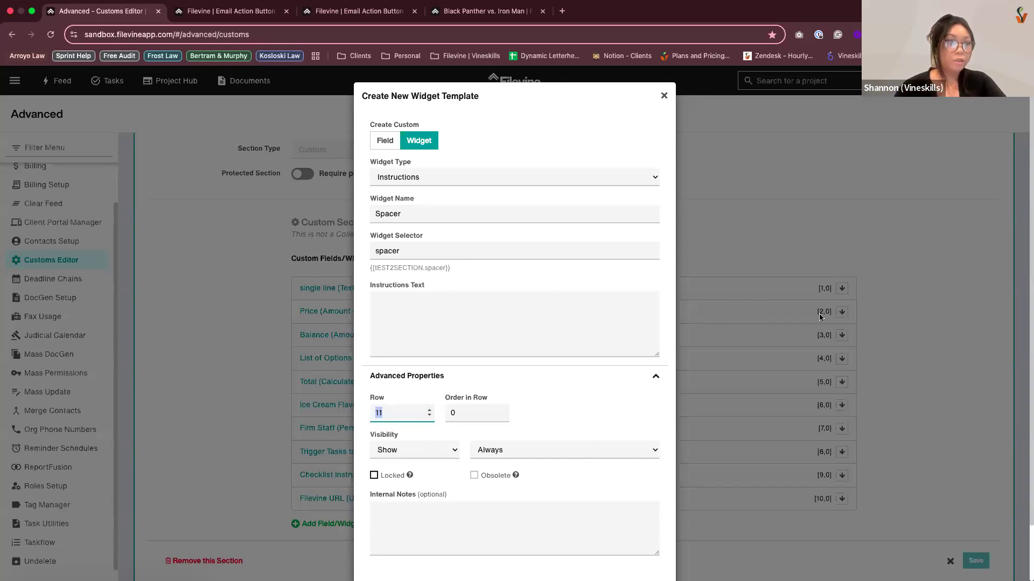
{"action": "type", "text": "2"}
Set the Spacer widget's order in row to 1 and create the widget
{"action": "left_click", "coordinate": [472, 418]}
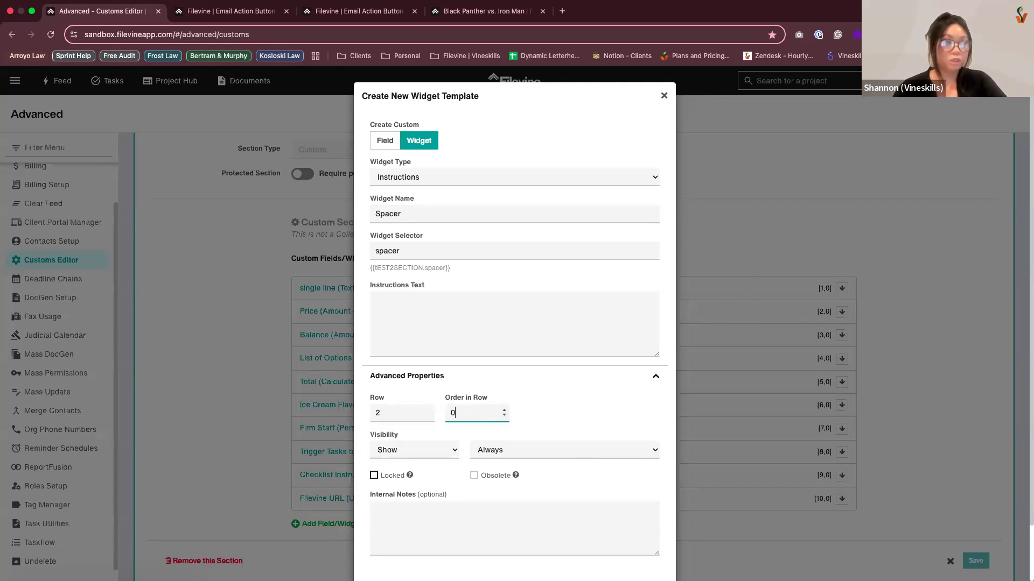
{"action": "scroll", "coordinate": [476, 413], "scroll_direction": "down", "scroll_amount": 2}
{"action": "type", "text": "1"}
{"action": "key", "text": "BackSpace"}
{"action": "key", "text": "BackSpace"}
{"action": "type", "text": "1"}
{"action": "left_click", "coordinate": [553, 356]}
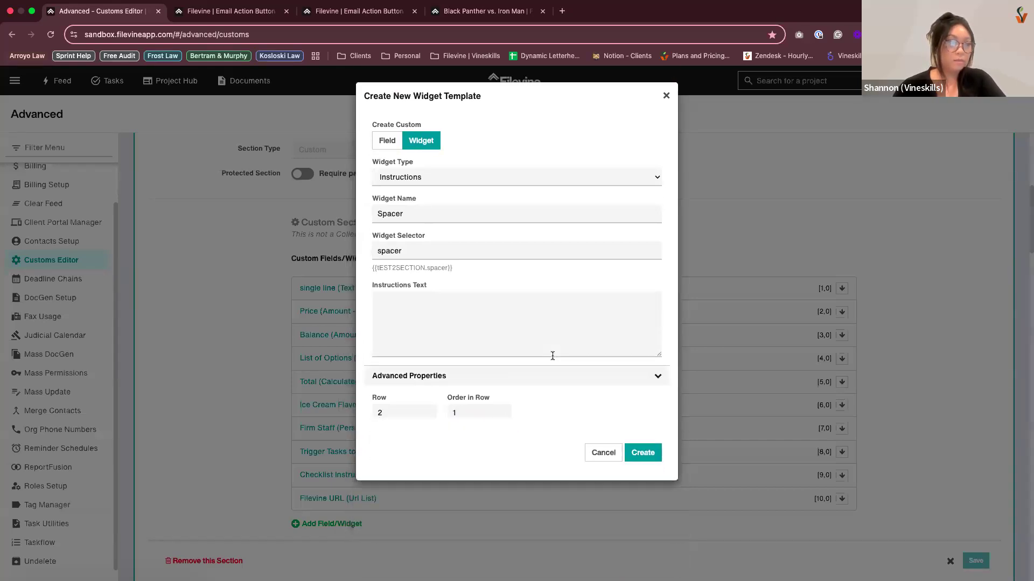
{"action": "left_click", "coordinate": [548, 380]}
{"action": "scroll", "coordinate": [553, 419], "scroll_direction": "down", "scroll_amount": 1}
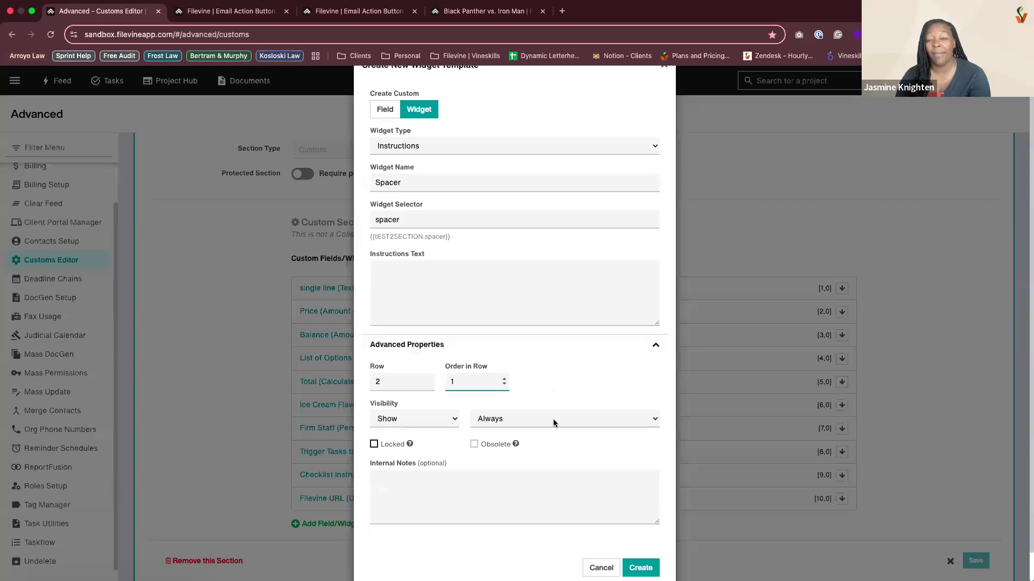
{"action": "left_click", "coordinate": [642, 568]}
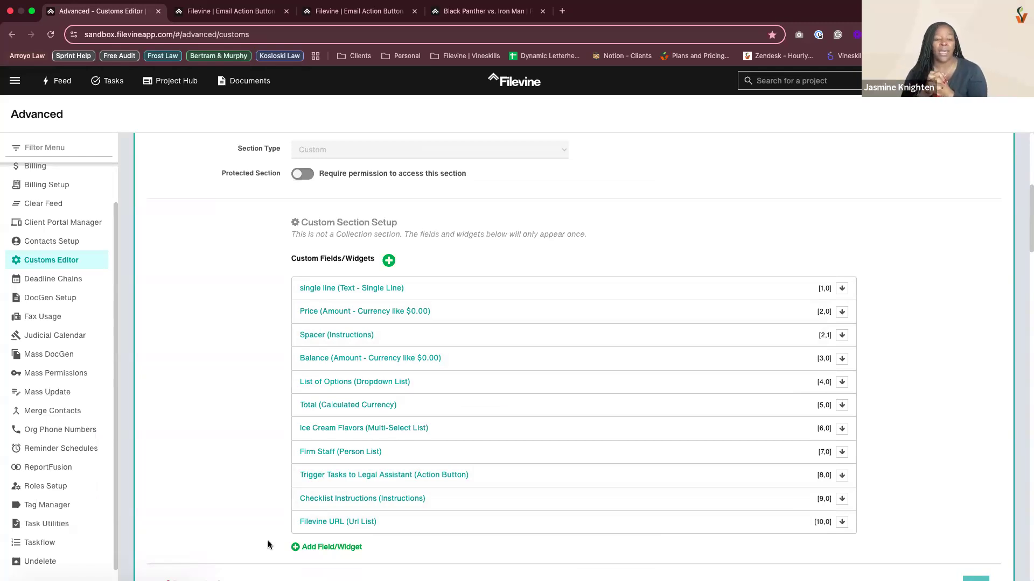
Examine the widget types and the visibility conditions offered for a new widget, and cancel its setup
{"action": "left_click", "coordinate": [331, 546]}
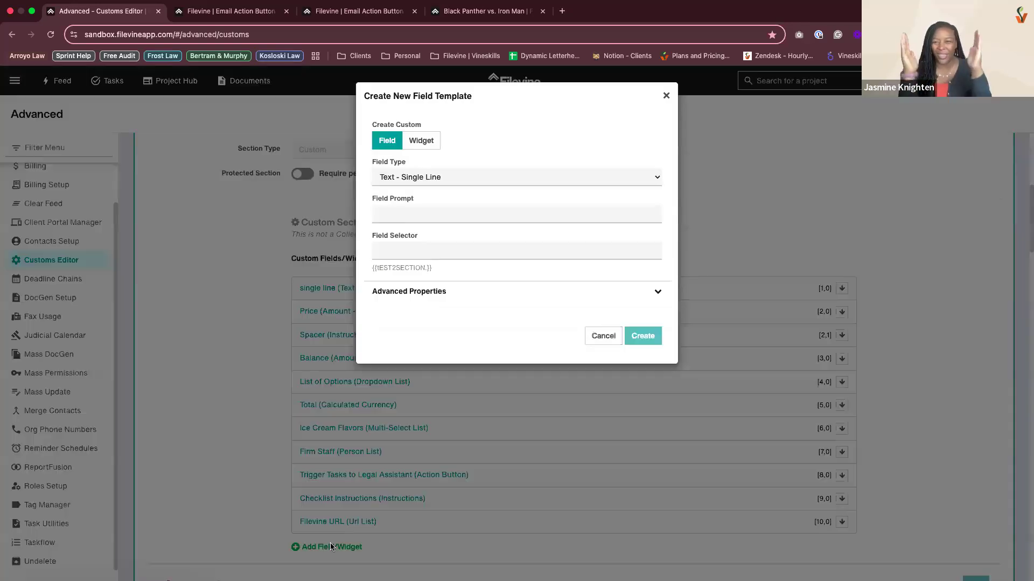
{"action": "left_click", "coordinate": [421, 142]}
{"action": "left_click", "coordinate": [415, 177]}
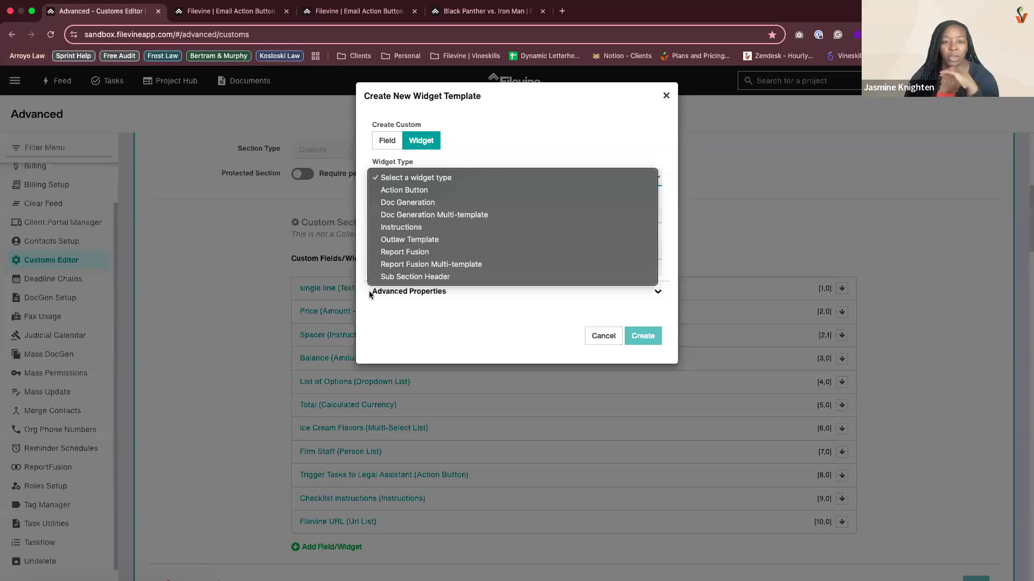
{"action": "left_click", "coordinate": [597, 338]}
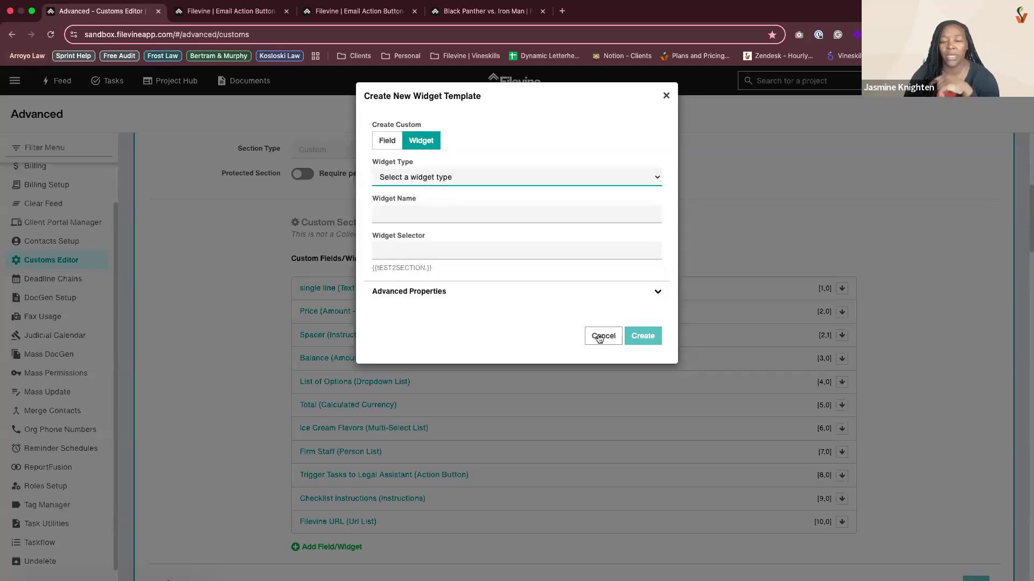
{"action": "left_click", "coordinate": [461, 177]}
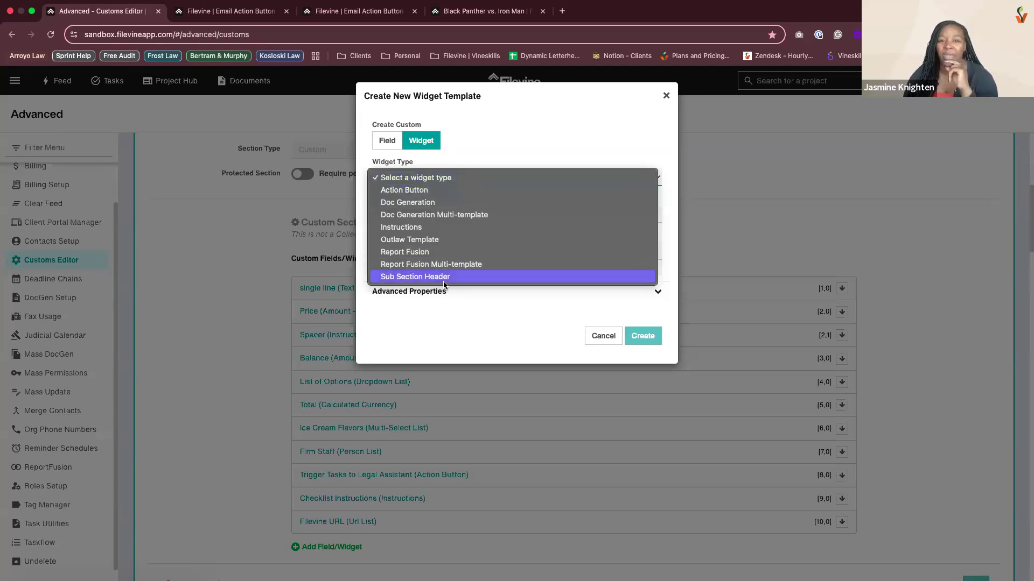
{"action": "left_click", "coordinate": [577, 296]}
{"action": "left_click", "coordinate": [569, 308]}
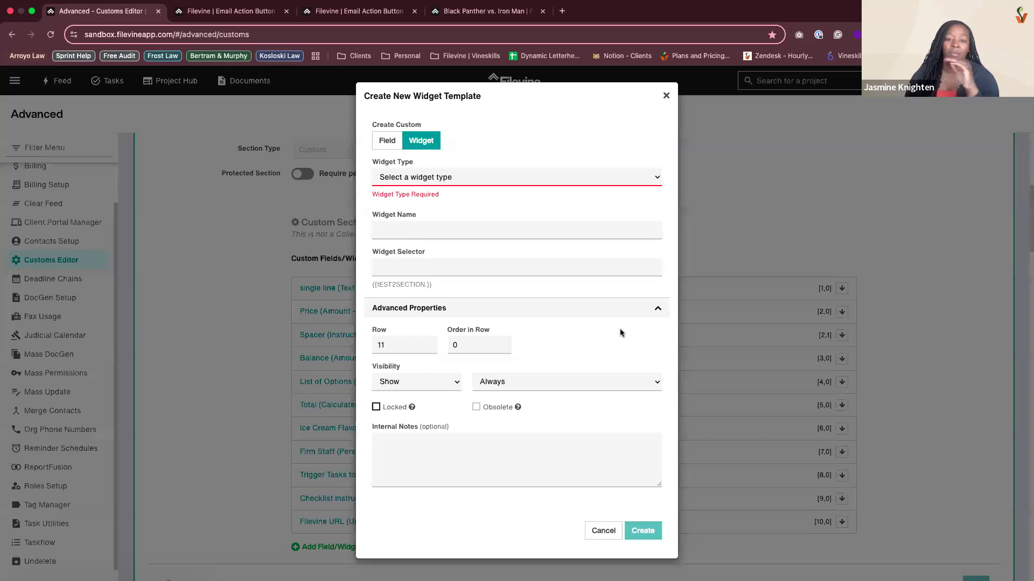
{"action": "left_click", "coordinate": [625, 382]}
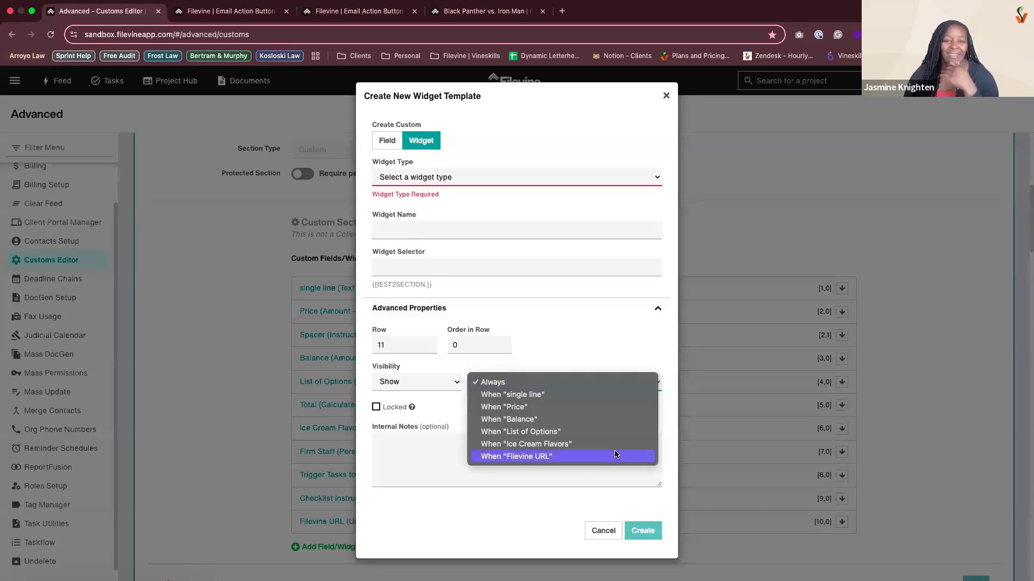
{"action": "left_click", "coordinate": [451, 438]}
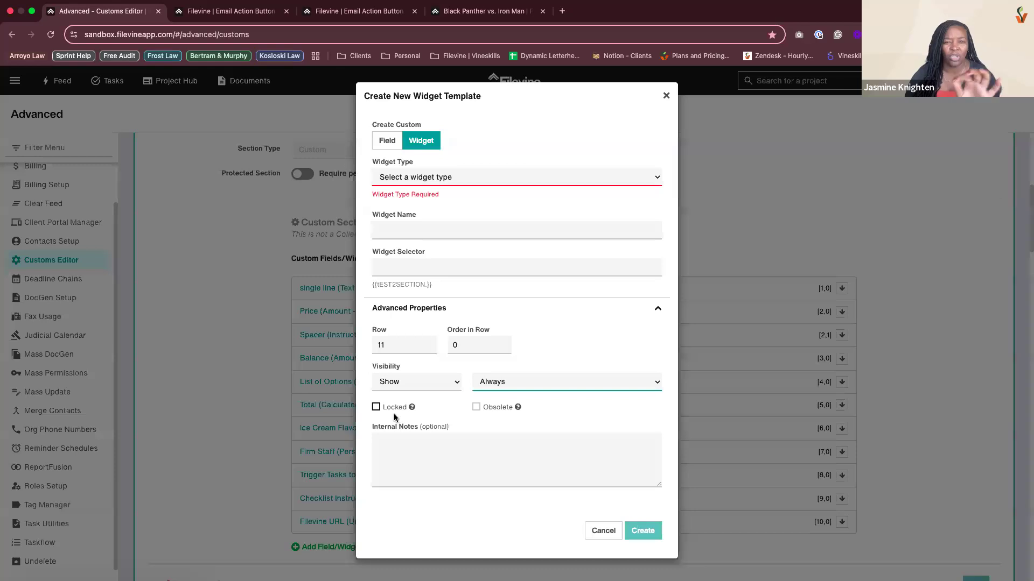
{"action": "left_click", "coordinate": [605, 536]}
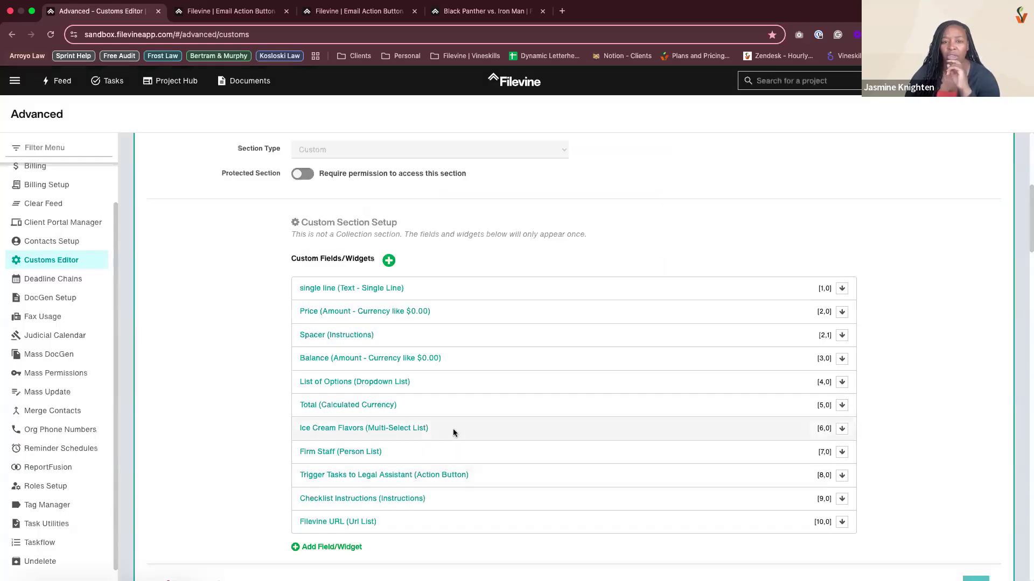
Examine the advanced properties of the Ice Cream Flavors field, including the Required option's explanation, and close it without changes
{"action": "left_click", "coordinate": [453, 429]}
{"action": "left_click", "coordinate": [415, 373]}
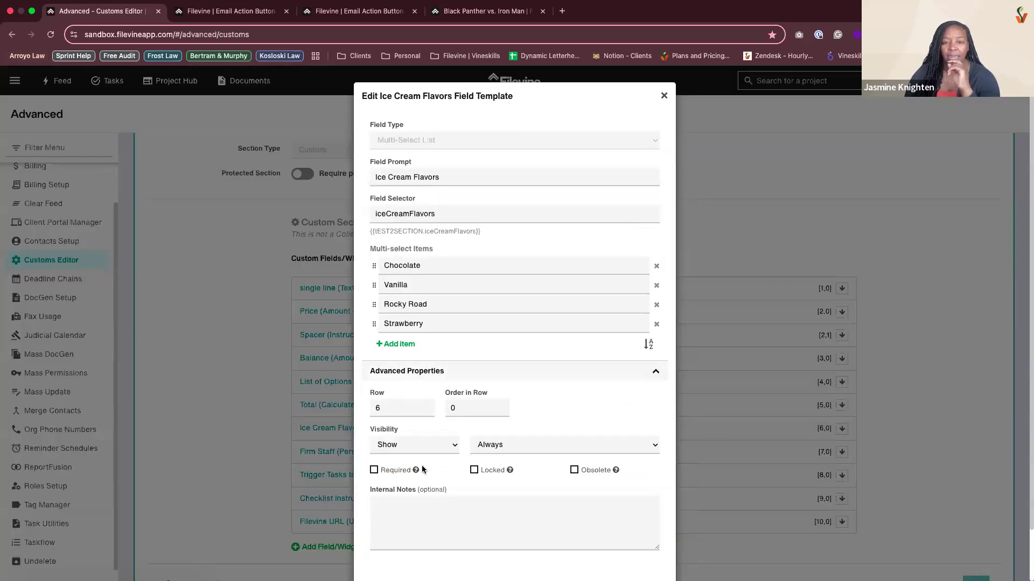
{"action": "scroll", "coordinate": [424, 470], "scroll_direction": "down", "scroll_amount": 2}
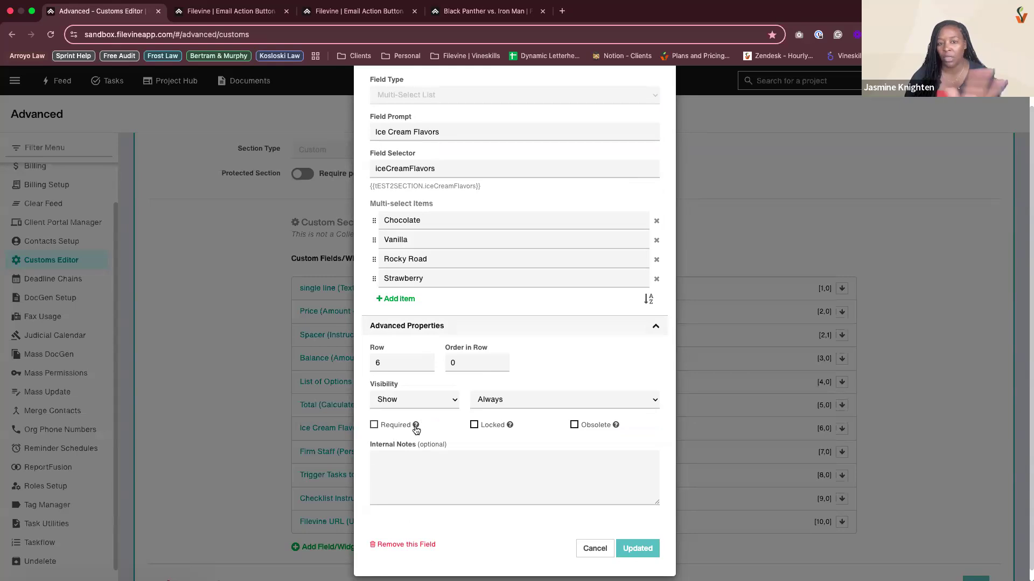
{"action": "mouse_move", "coordinate": [416, 429]}
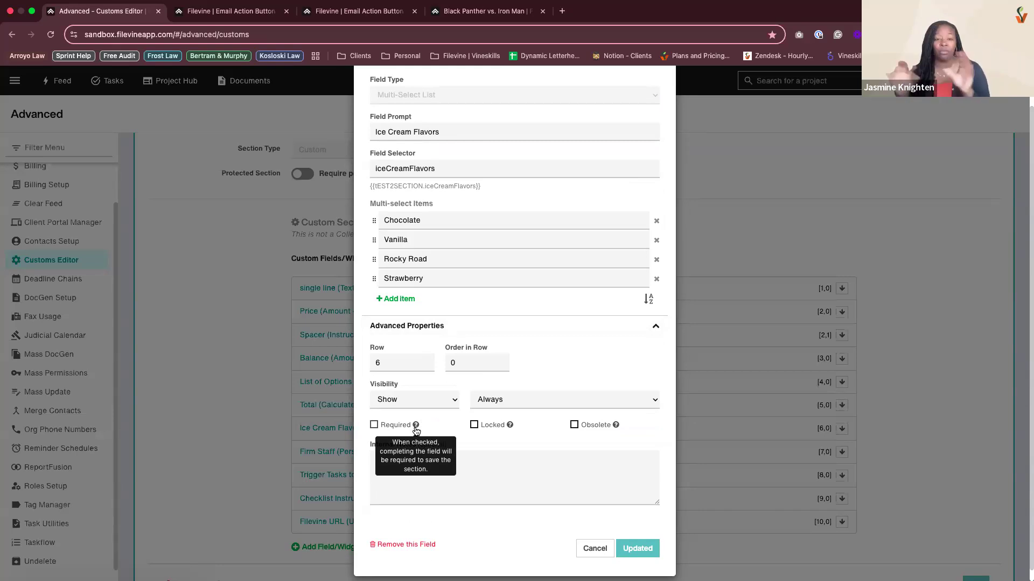
{"action": "left_click", "coordinate": [586, 555]}
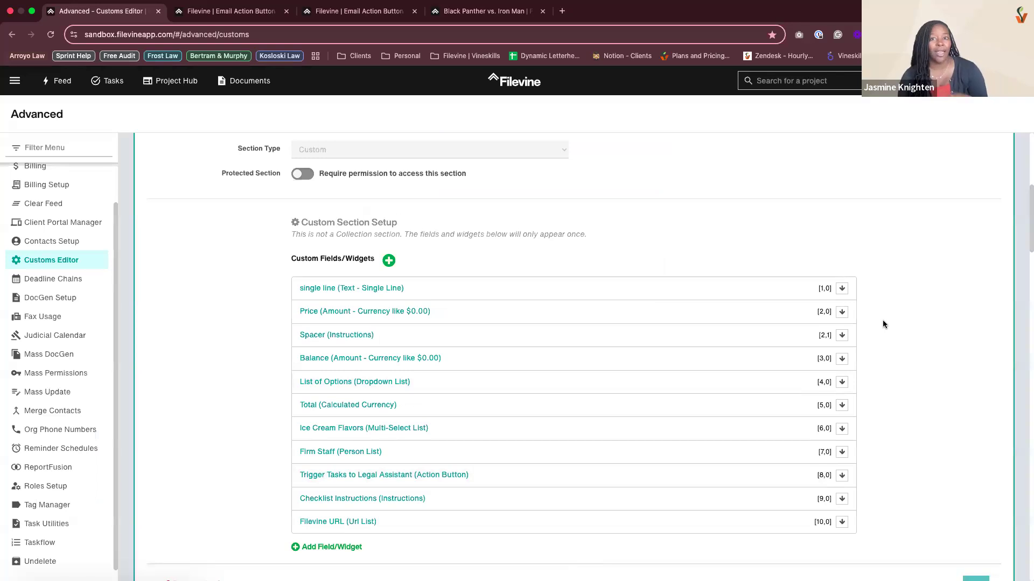